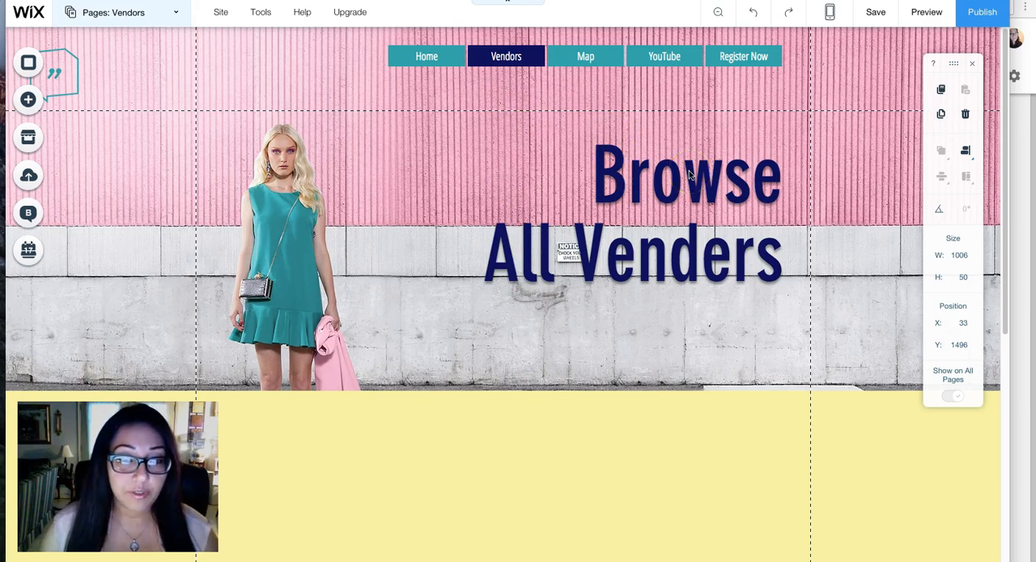
pyautogui.scroll(-1, 689, 174)
pyautogui.scroll(1, 683, 171)
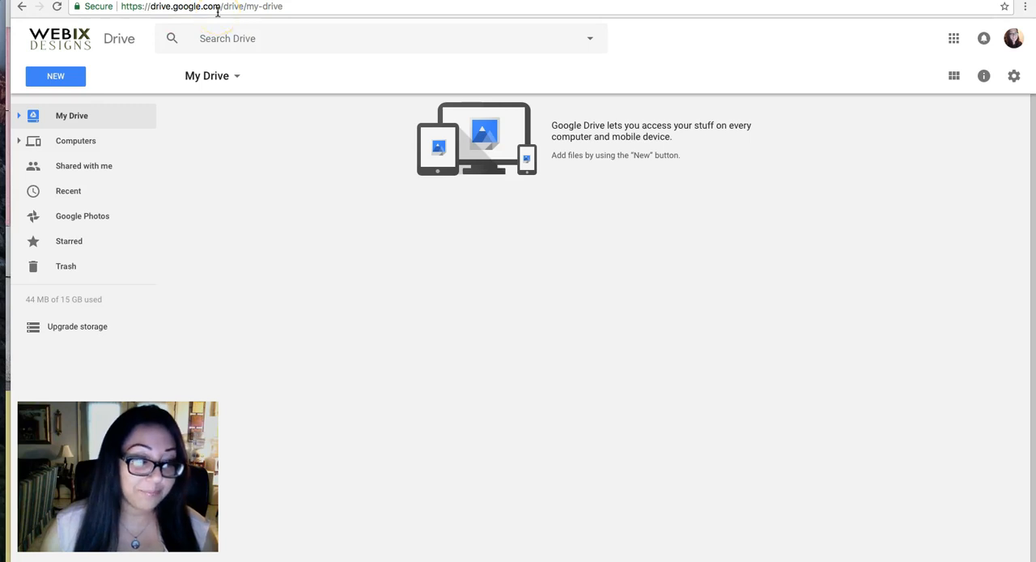
pyautogui.click(1018, 43)
pyautogui.click(953, 38)
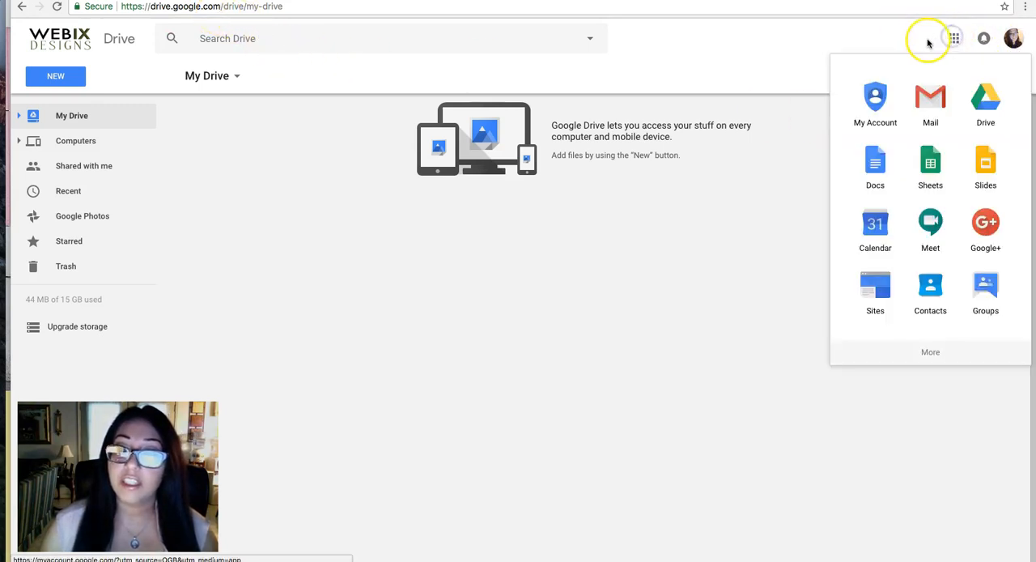
pyautogui.click(951, 40)
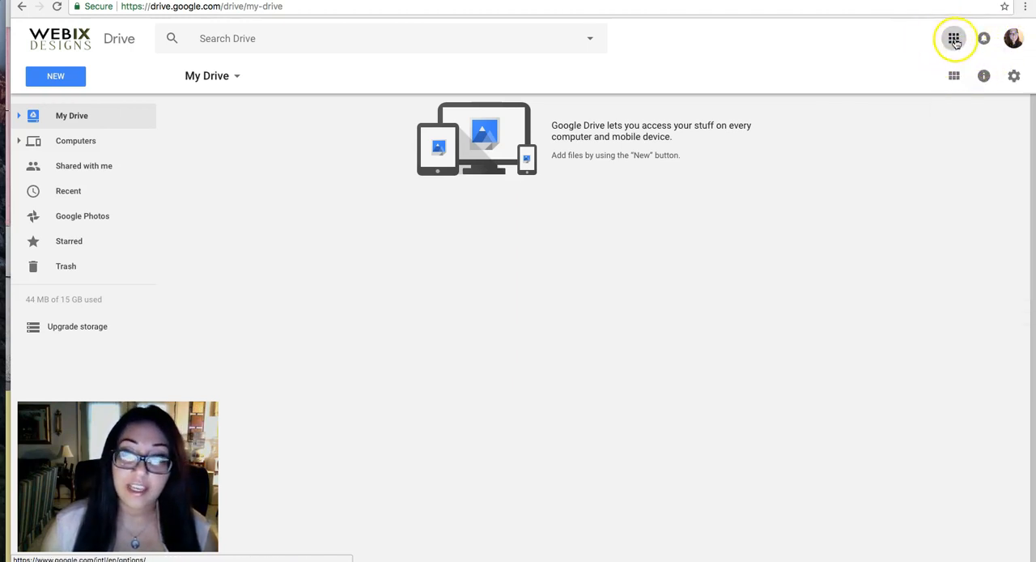
pyautogui.click(955, 39)
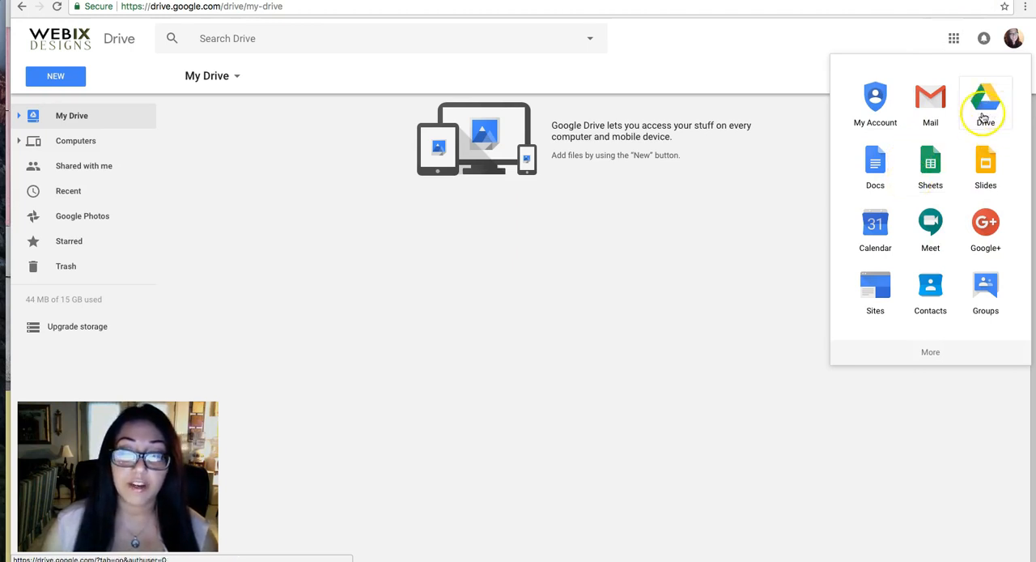
pyautogui.click(610, 263)
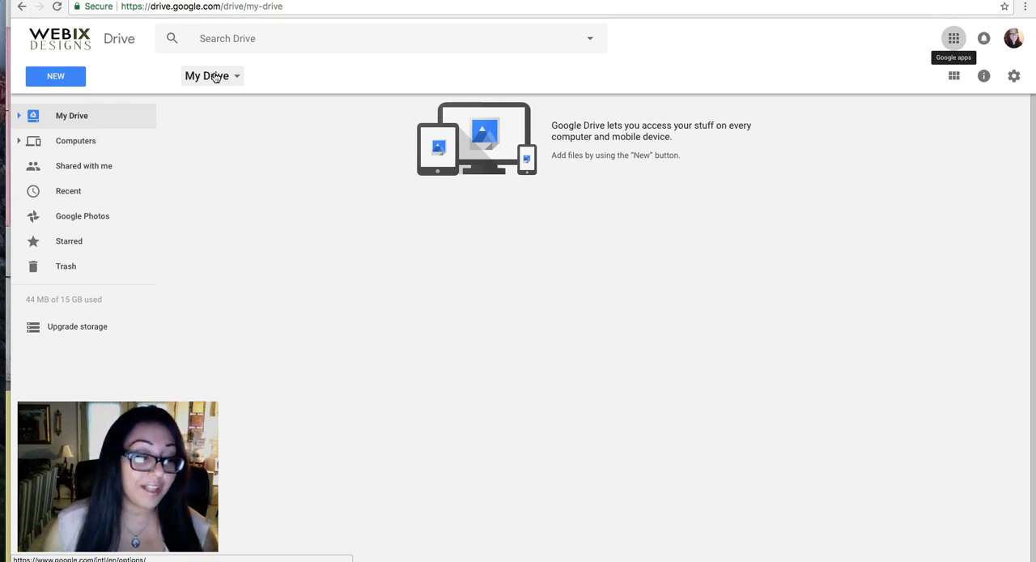
# Create a new blank Google Form in My Drive.
pyautogui.click(56, 76)
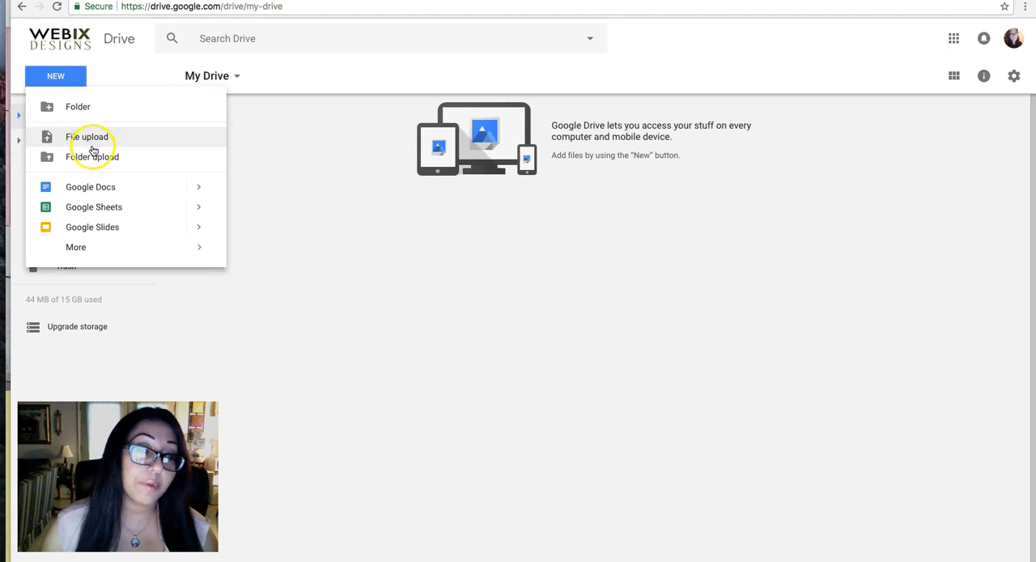
pyautogui.moveTo(99, 250)
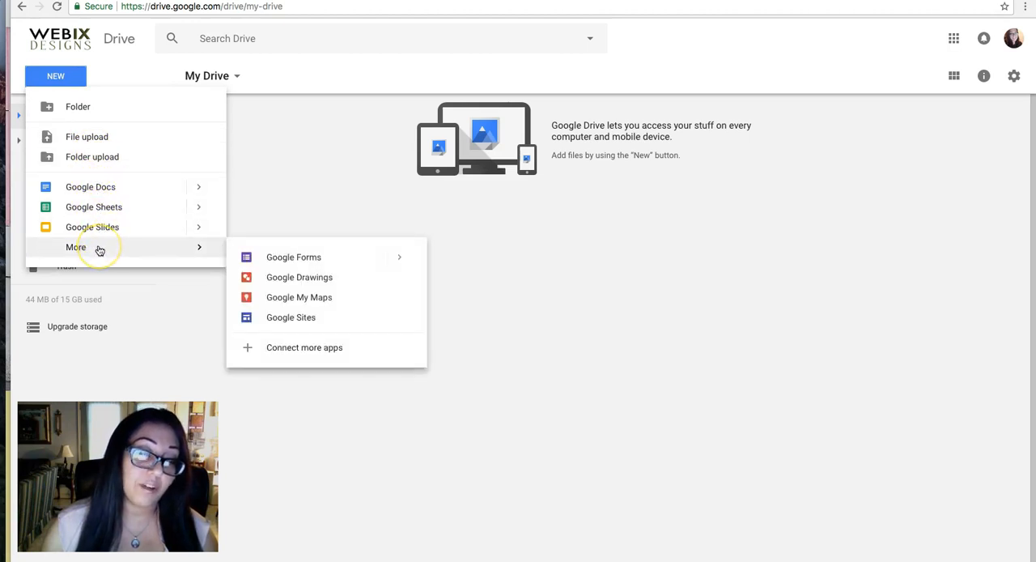
pyautogui.click(400, 258)
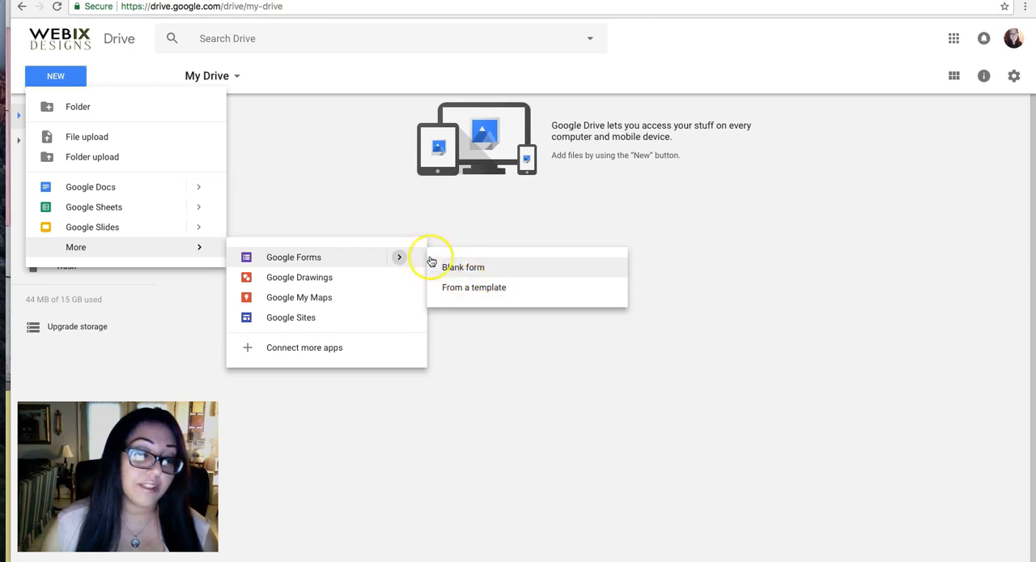
pyautogui.click(325, 258)
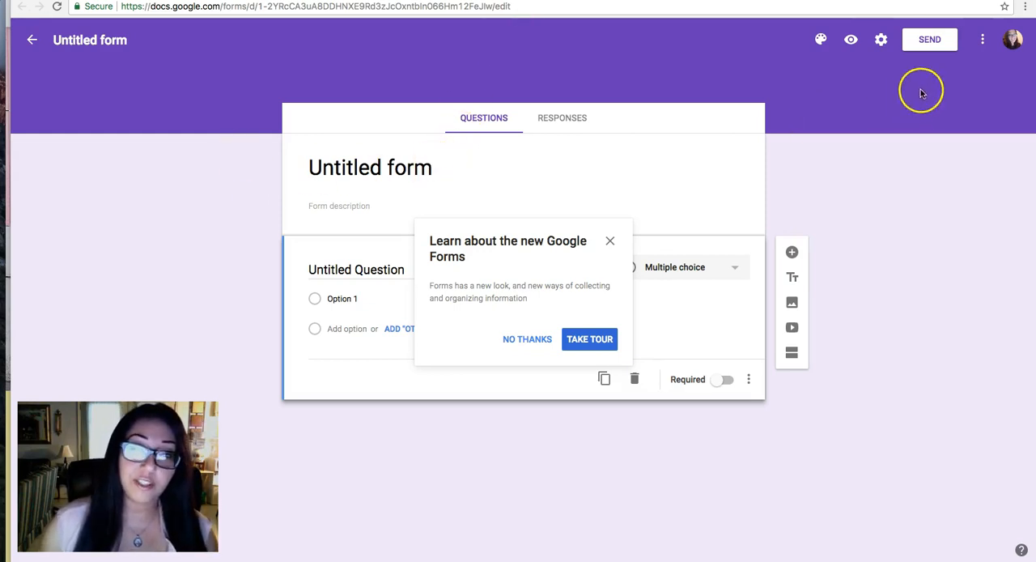
# Try purple, blue and grey as the form's theme colour.
pyautogui.click(820, 45)
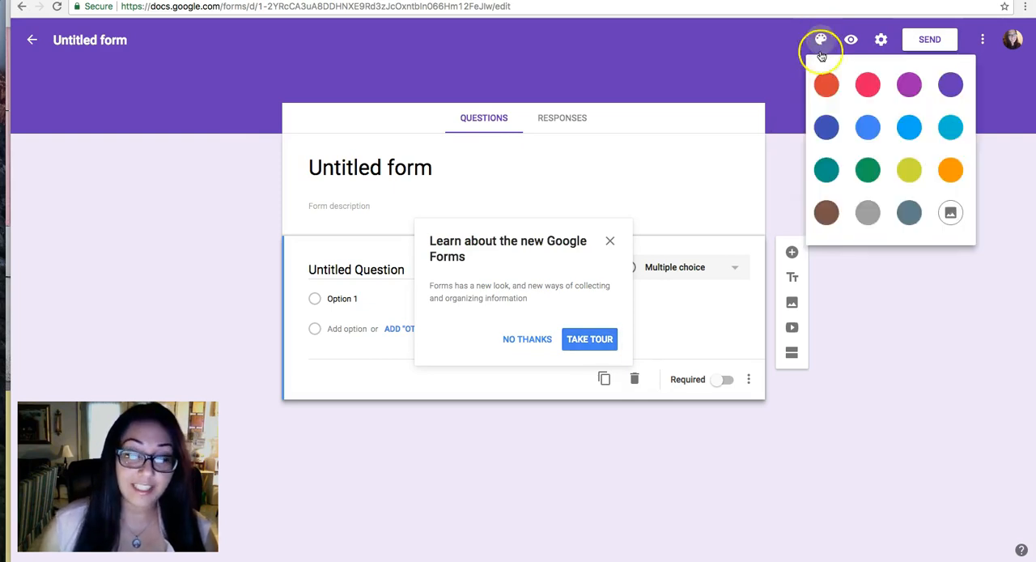
pyautogui.click(909, 84)
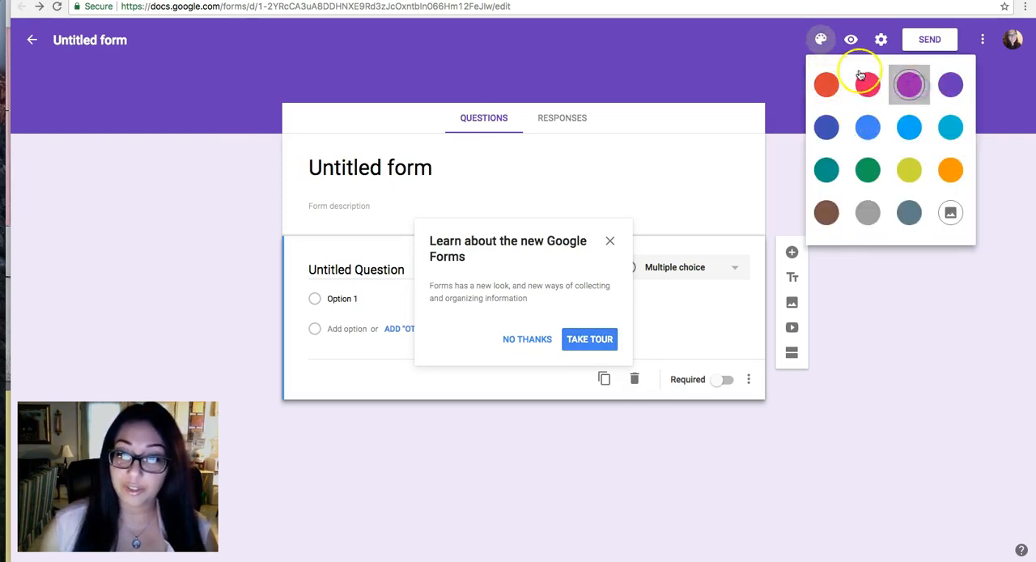
pyautogui.click(821, 40)
pyautogui.click(865, 122)
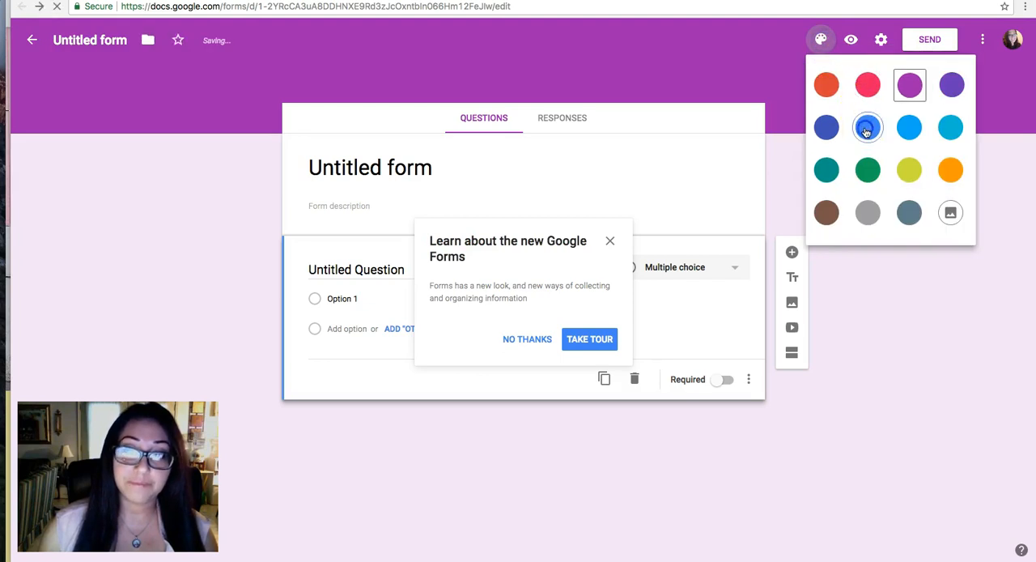
pyautogui.click(821, 42)
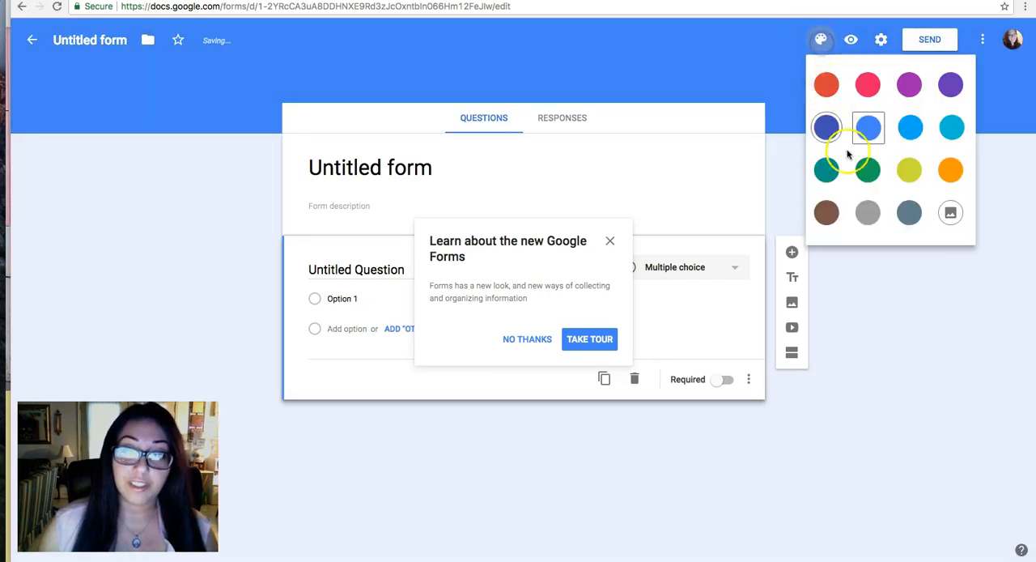
pyautogui.click(867, 210)
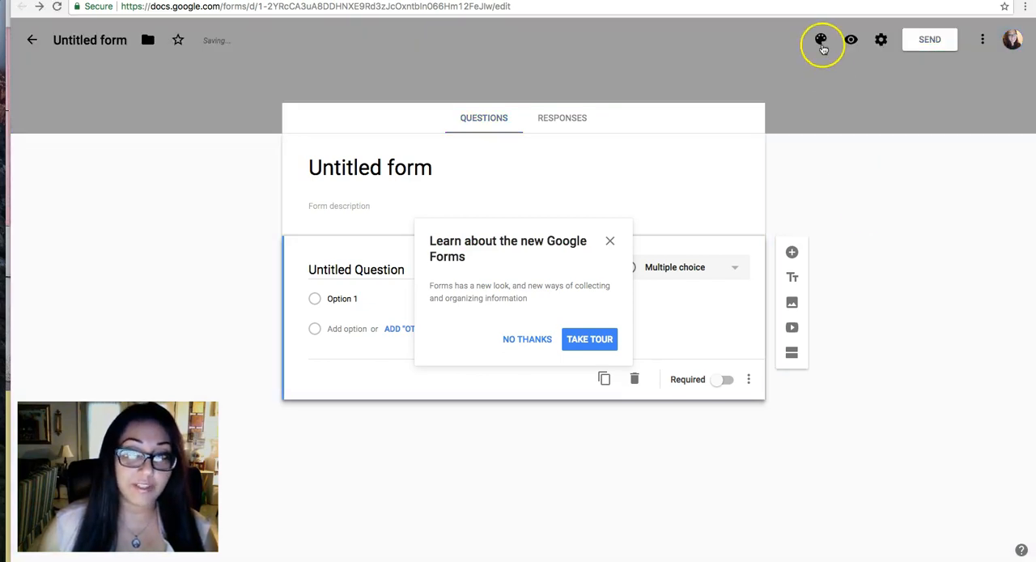
# Dismiss the tour offer and apply the basketball image from the Sports and games themes as the form's header.
pyautogui.click(822, 41)
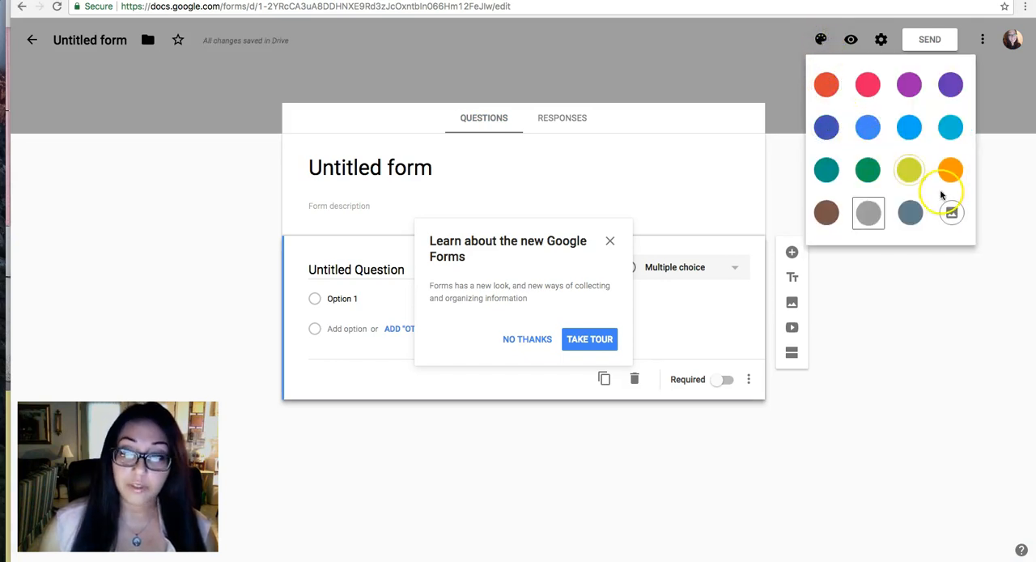
pyautogui.click(951, 213)
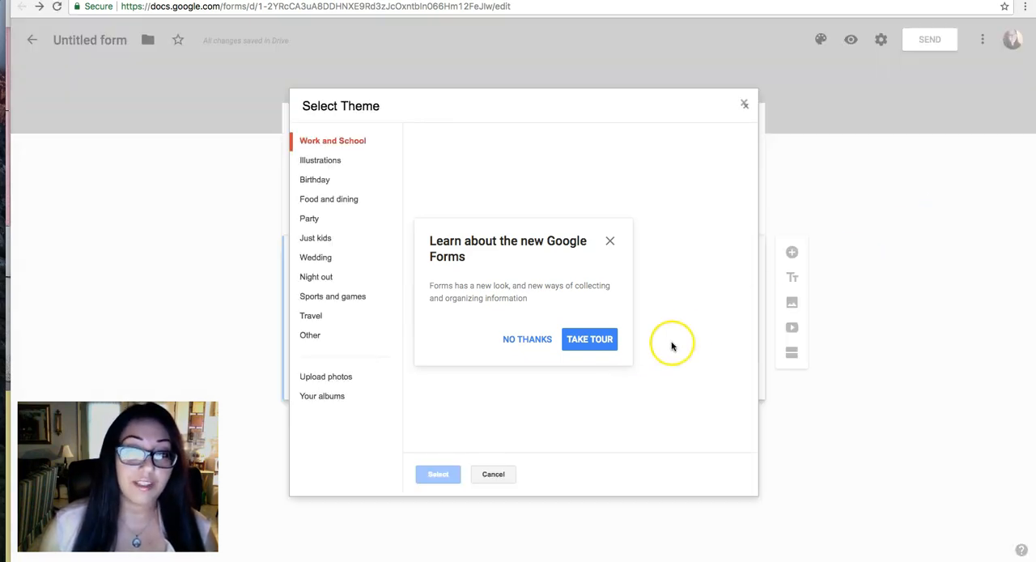
pyautogui.click(611, 241)
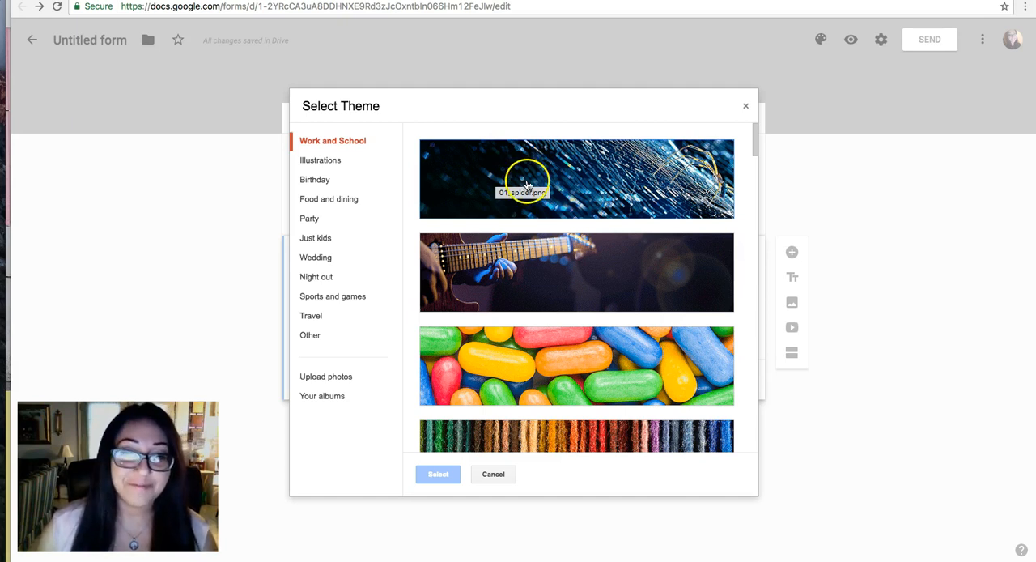
pyautogui.scroll(-1, 462, 212)
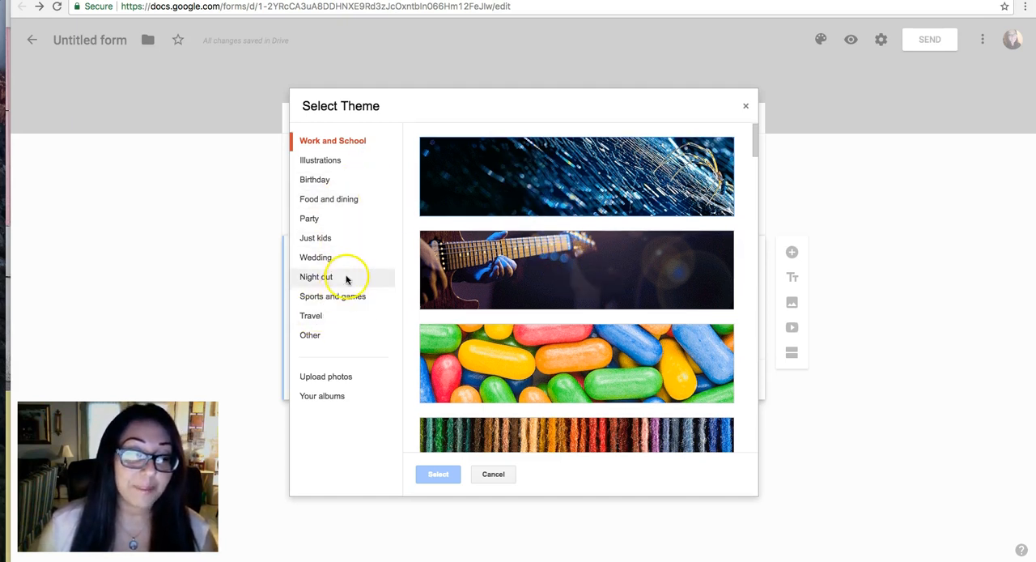
pyautogui.scroll(-5, 535, 252)
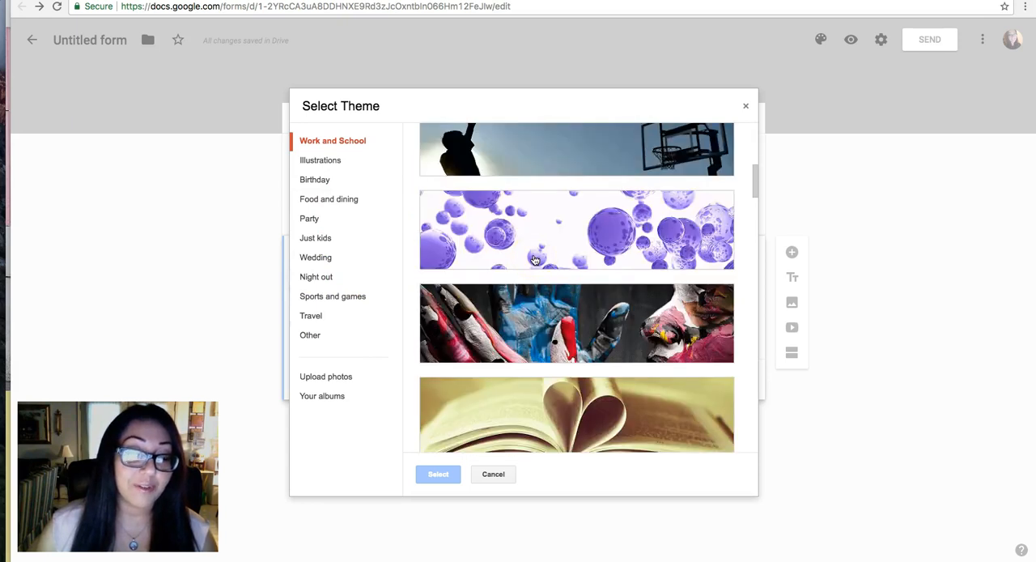
pyautogui.scroll(5, 535, 259)
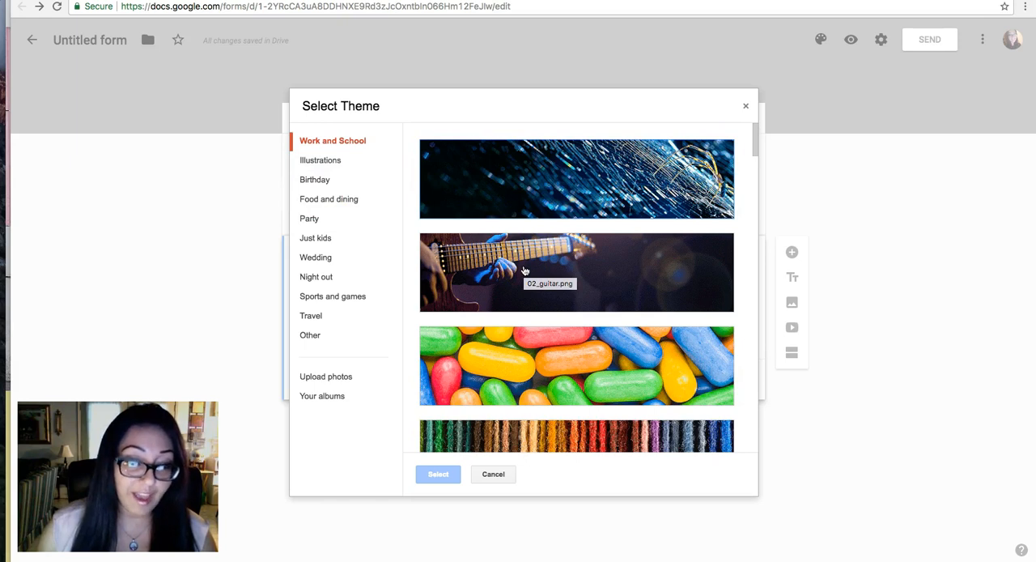
pyautogui.scroll(-4, 524, 271)
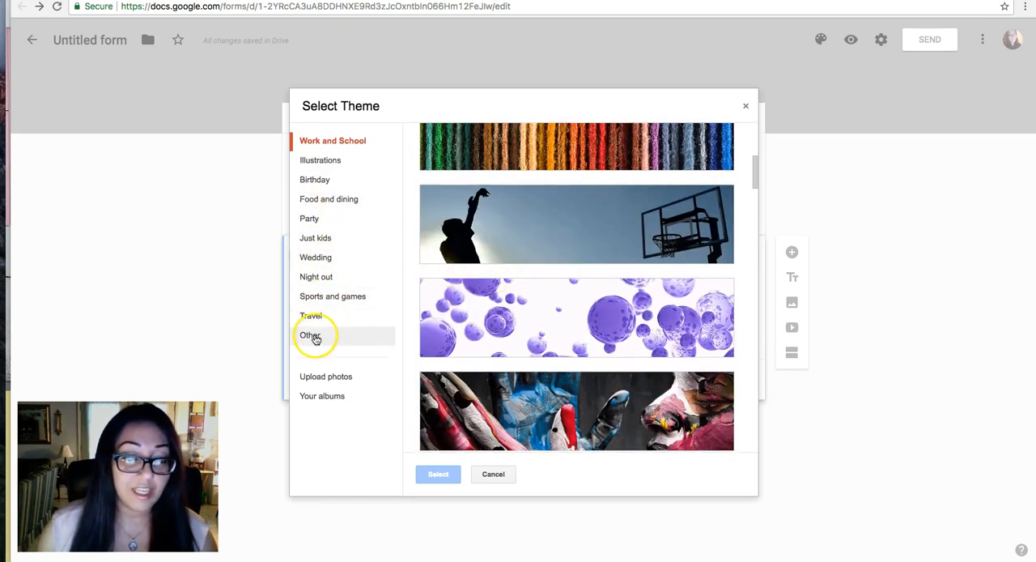
pyautogui.click(335, 296)
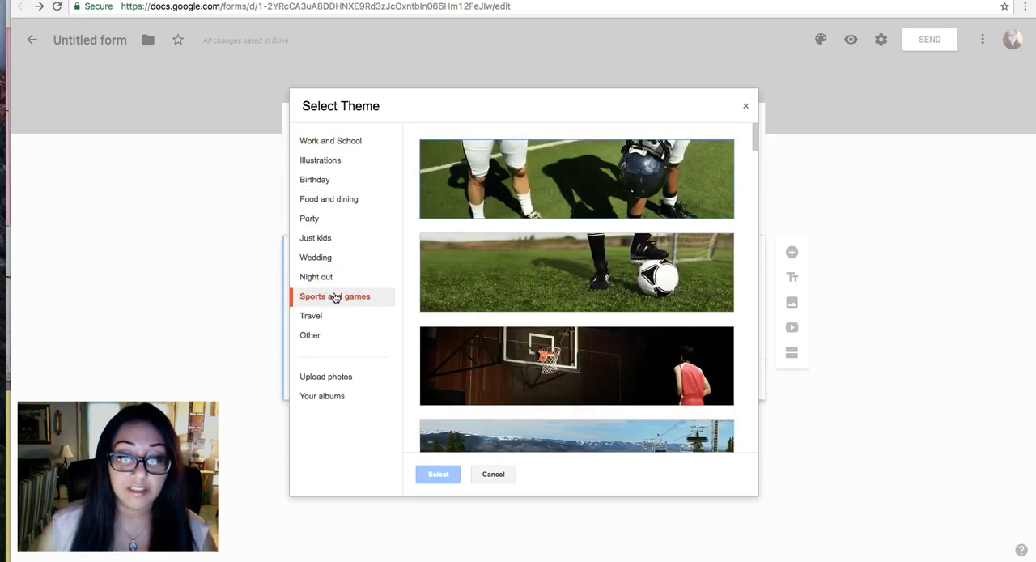
pyautogui.click(567, 384)
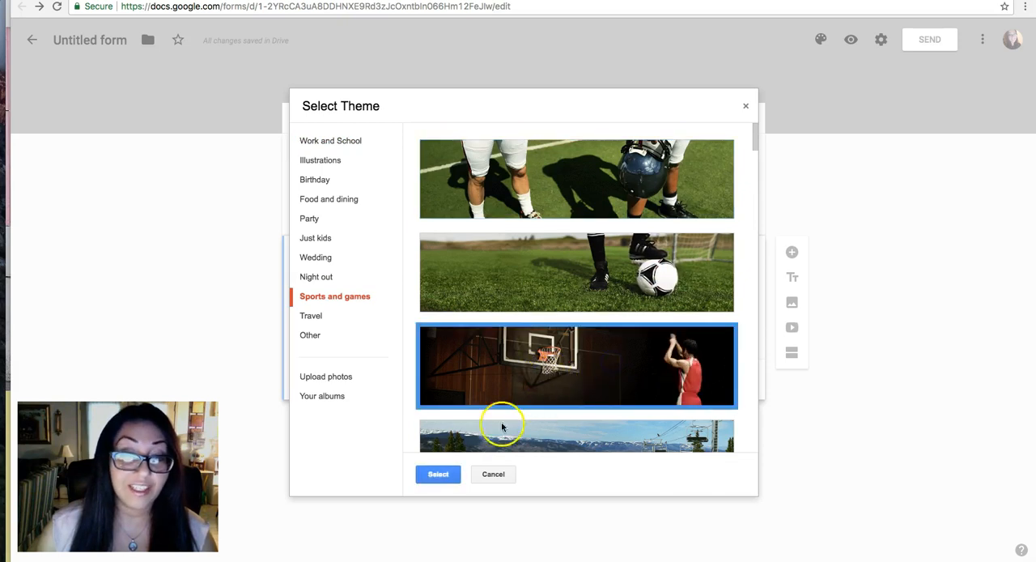
pyautogui.click(438, 474)
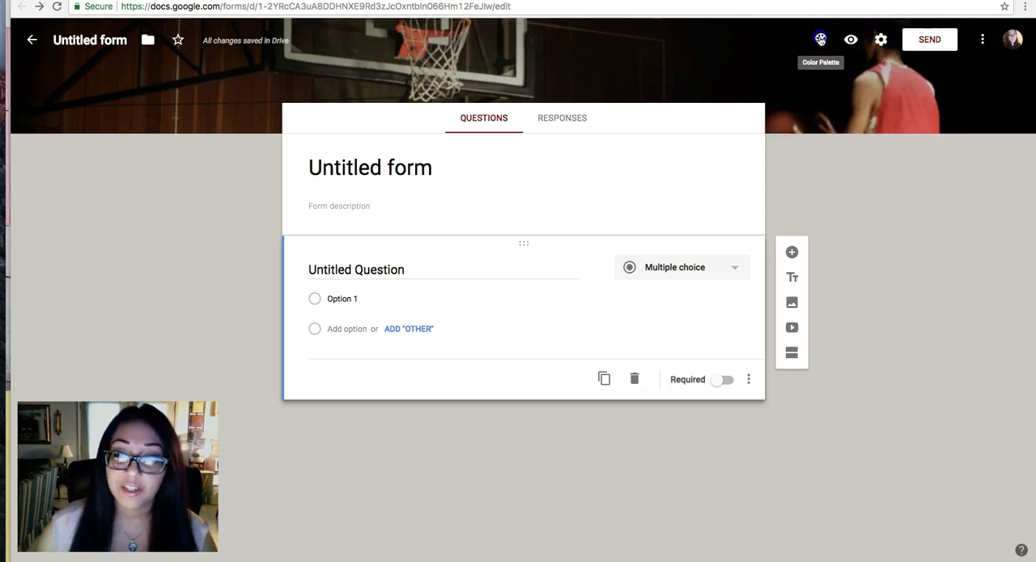
# Apply the open book with heart-shaped pages from the Work and School themes as the form's header image.
pyautogui.click(821, 39)
pyautogui.click(951, 212)
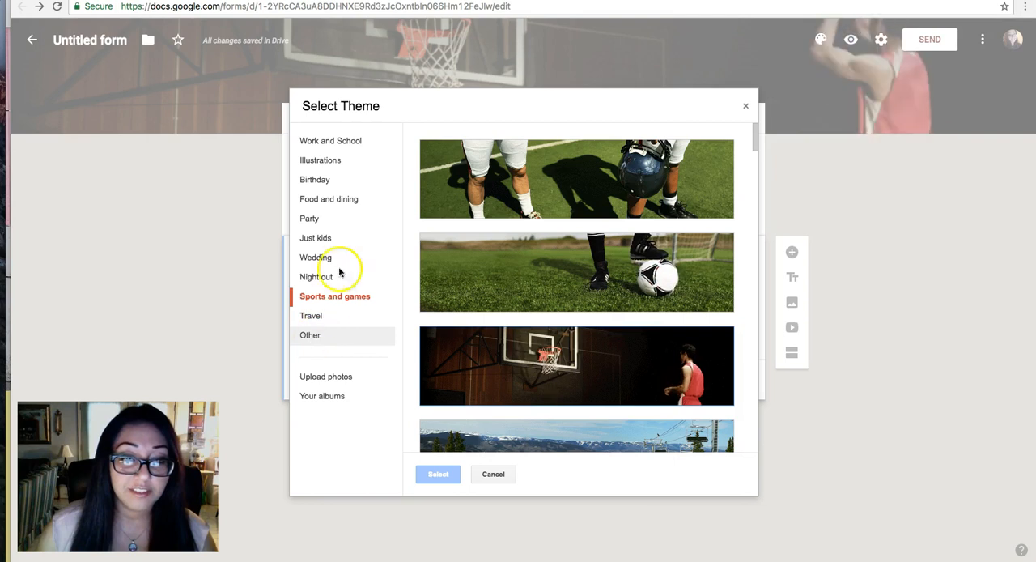
pyautogui.click(336, 150)
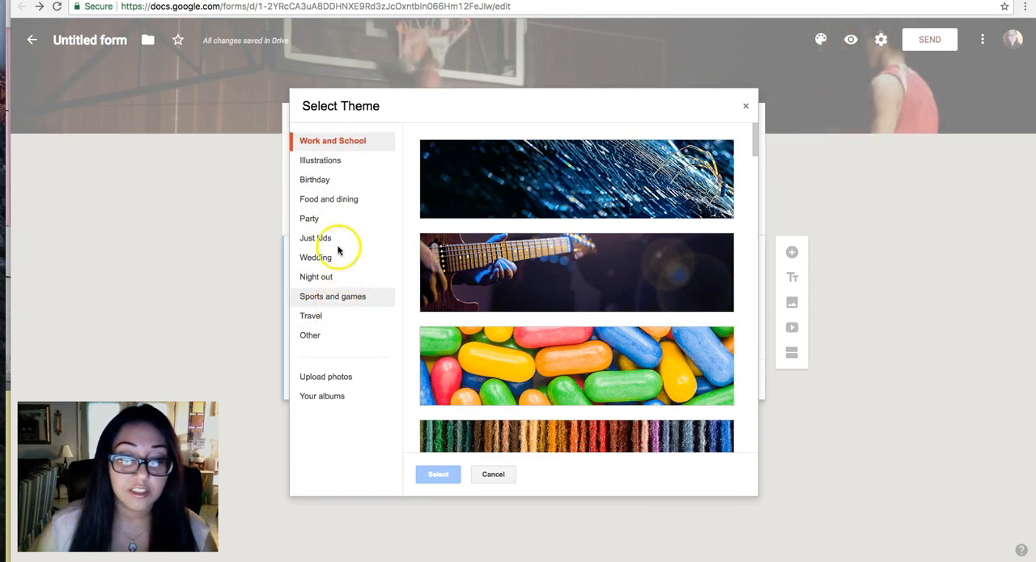
pyautogui.scroll(-10, 493, 225)
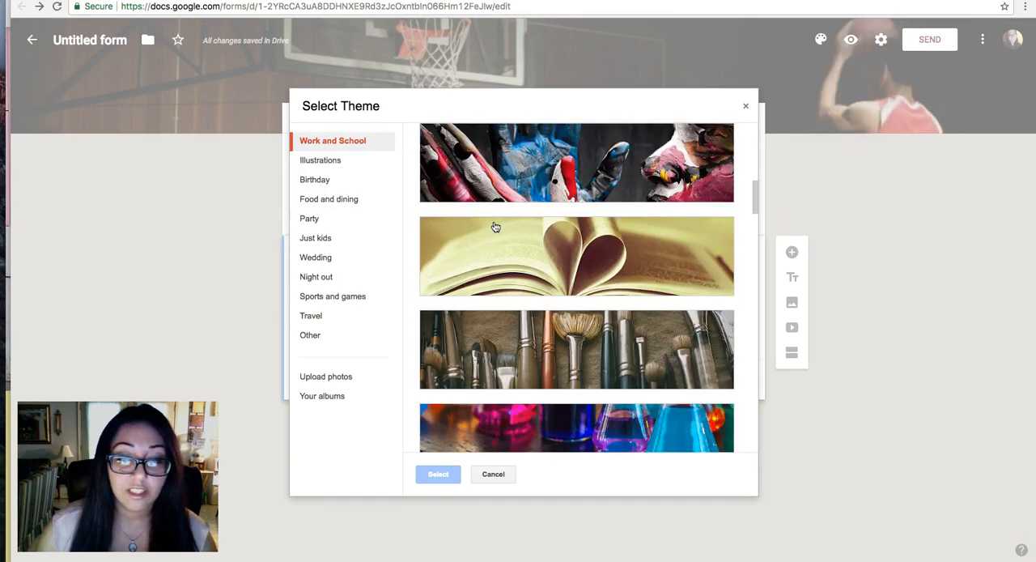
pyautogui.scroll(-3, 493, 225)
pyautogui.scroll(1, 493, 225)
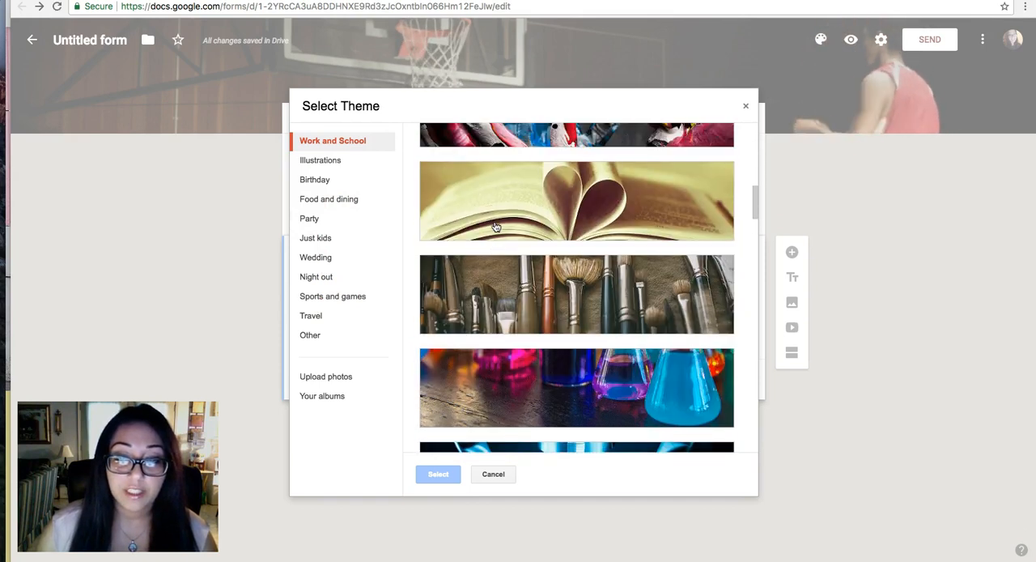
pyautogui.click(575, 206)
pyautogui.click(438, 475)
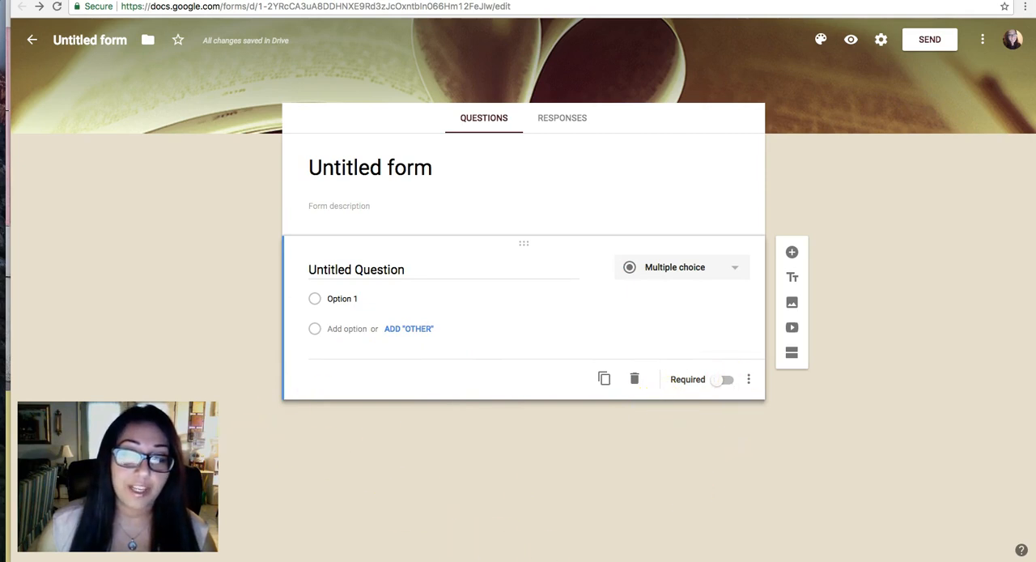
# Title the first question Name as a short answer, and add a multiple-choice question titled Category.
pyautogui.click(382, 266)
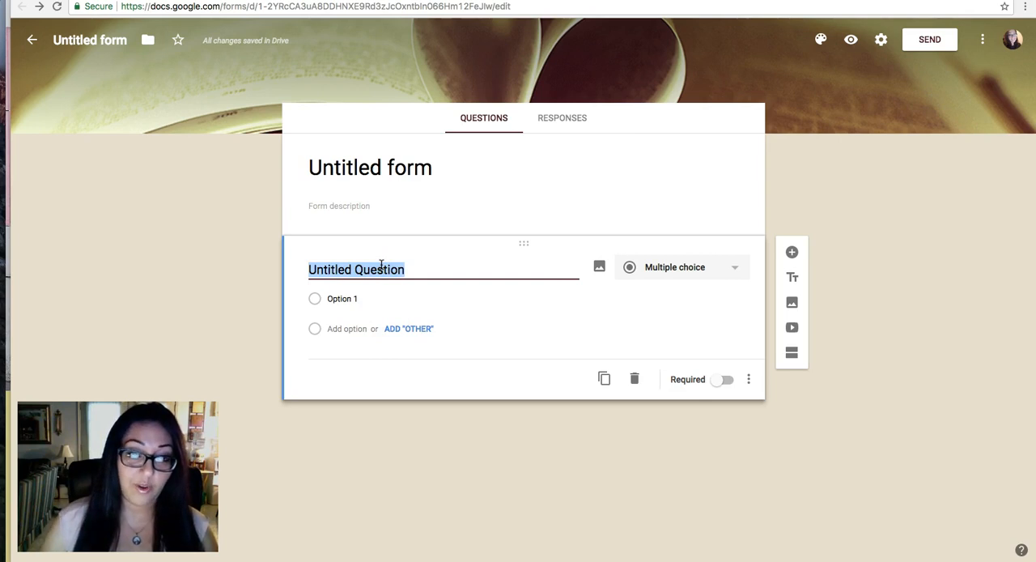
pyautogui.write('Nm')
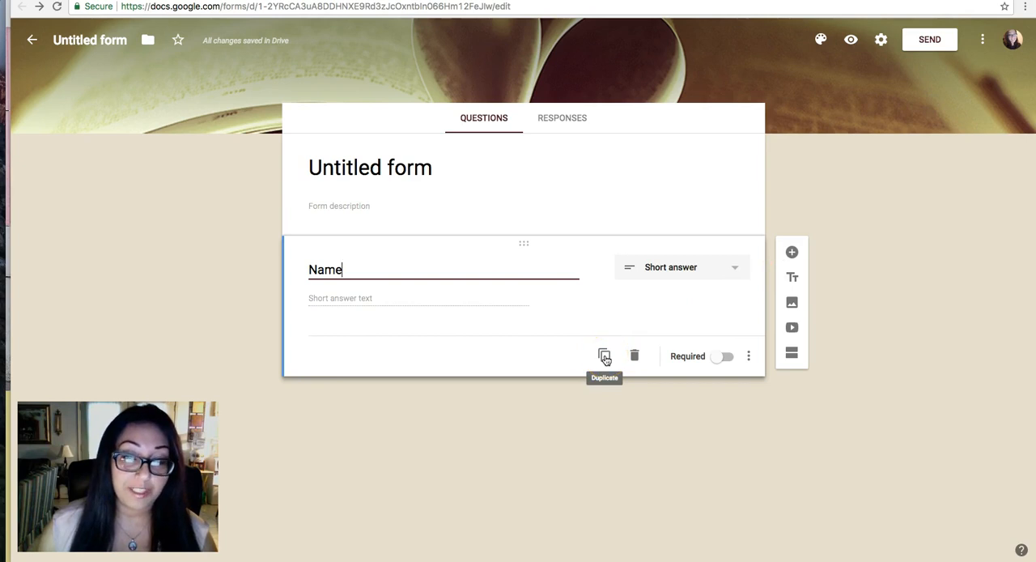
pyautogui.click(793, 253)
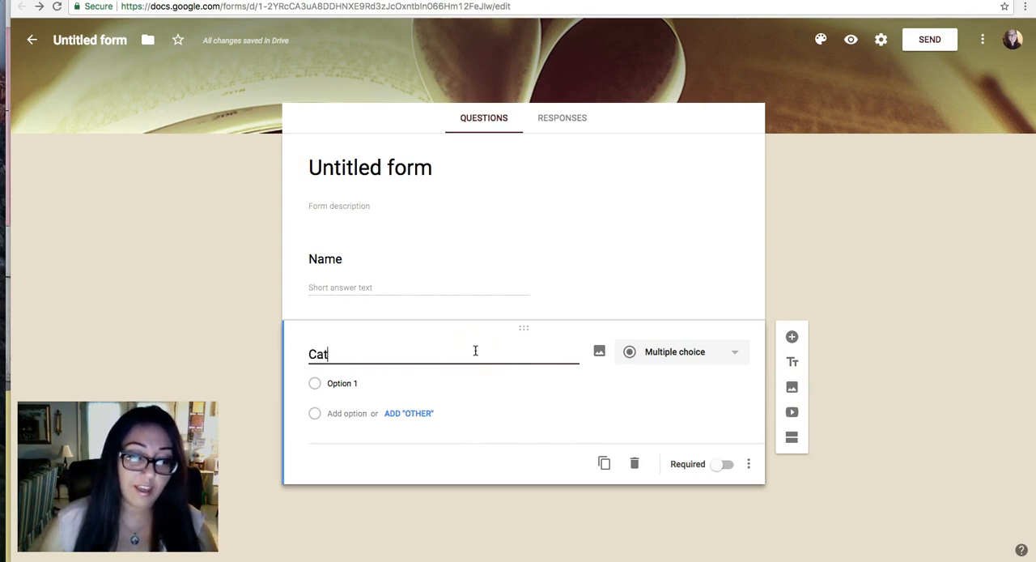
pyautogui.press('BackSpace')
pyautogui.press('BackSpace')
pyautogui.press('BackSpace')
pyautogui.write('Category')
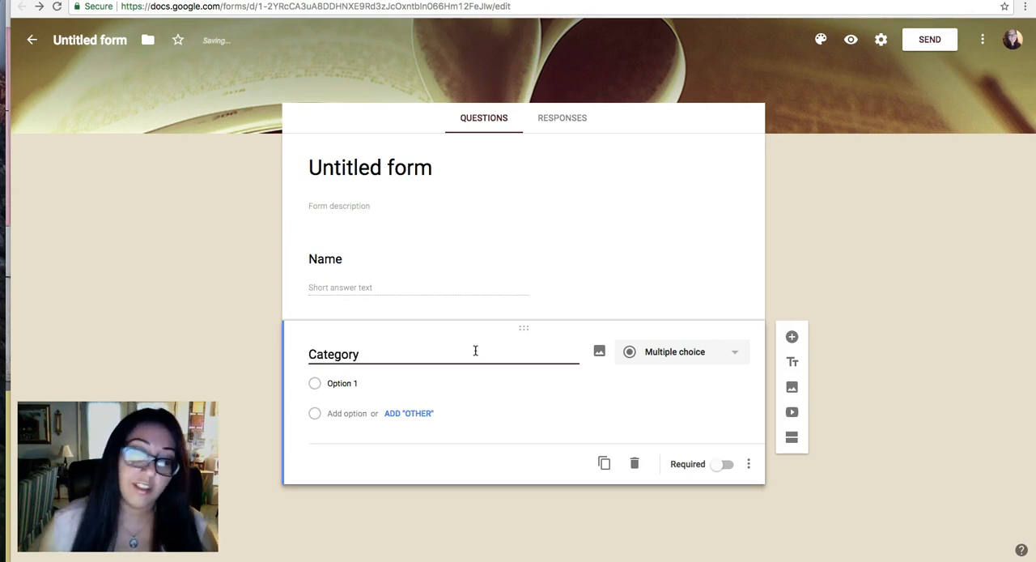
# Name the Category question's first option Food and add an Other option below it.
pyautogui.click(346, 385)
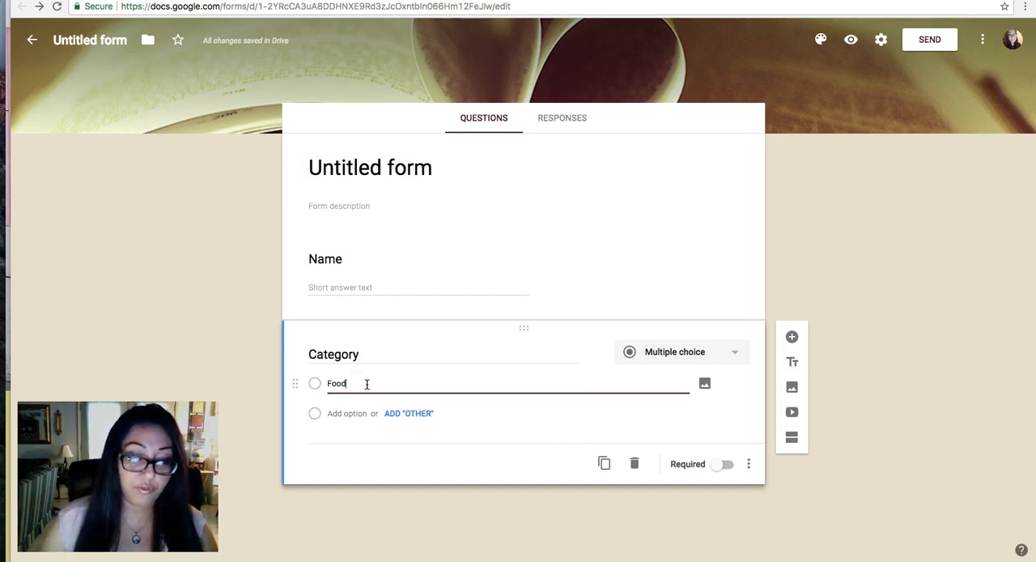
pyautogui.click(408, 414)
pyautogui.click(348, 417)
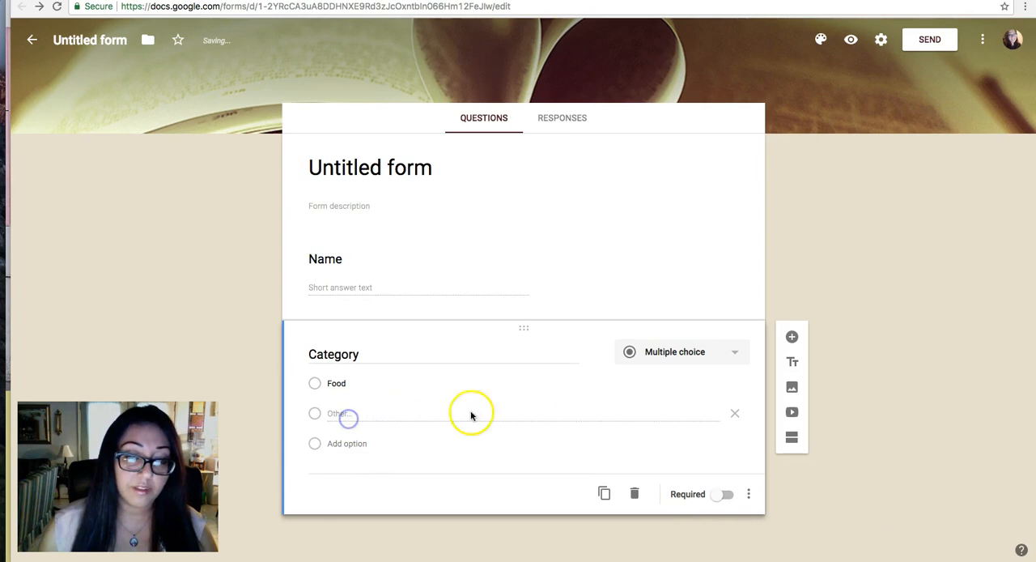
# Remove the Other option from the Category question and add Jewelry as its second option.
pyautogui.click(734, 414)
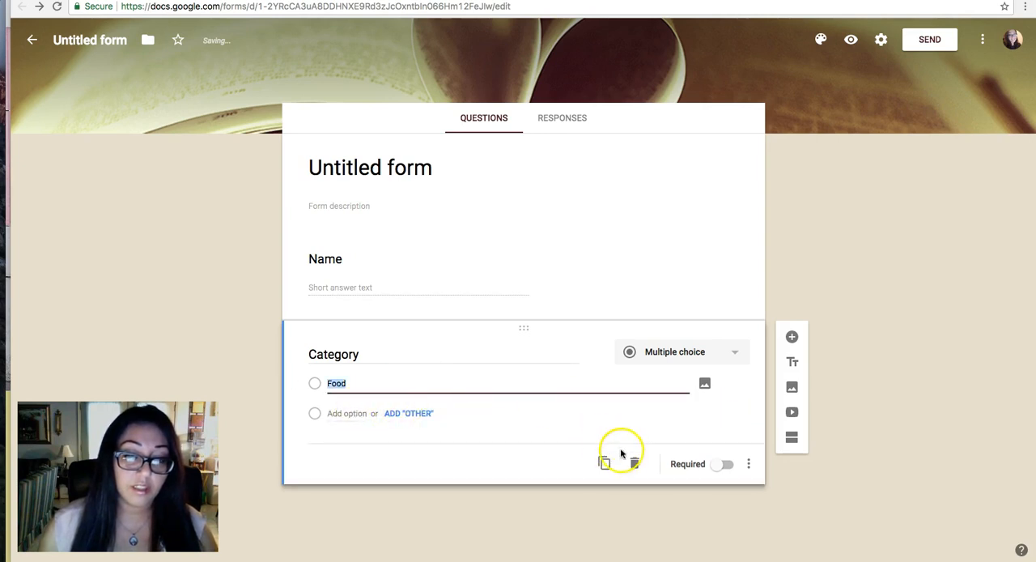
pyautogui.click(328, 414)
pyautogui.click(370, 381)
pyautogui.press('Return')
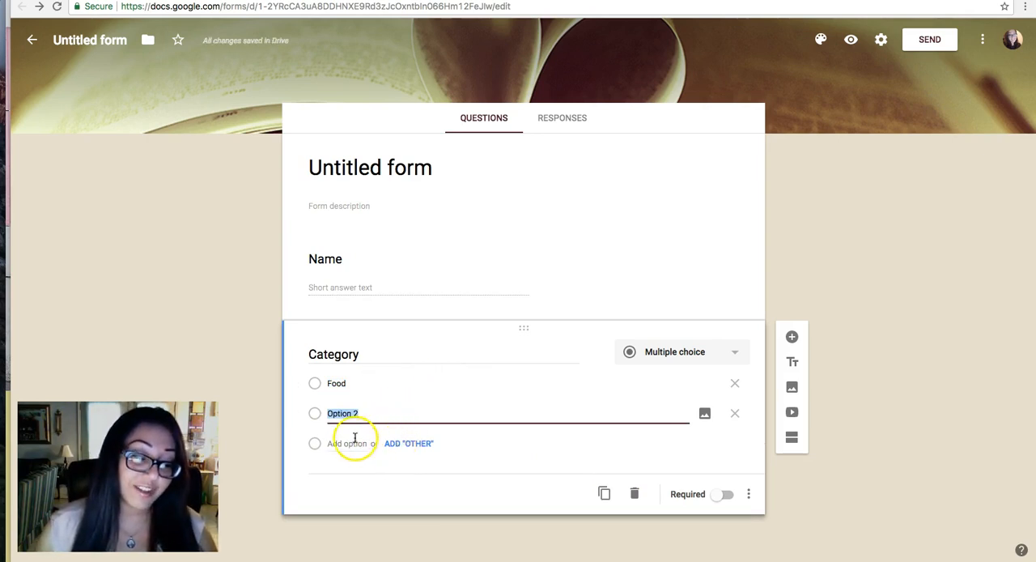
pyautogui.click(408, 398)
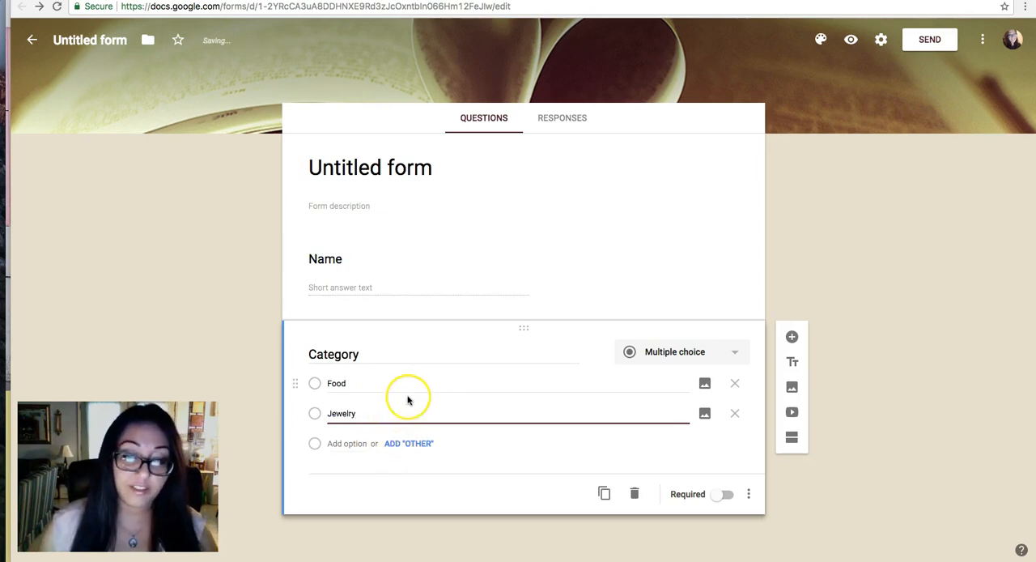
# Add Beauty as the Category question's third option, followed by an Other option.
pyautogui.press('Return')
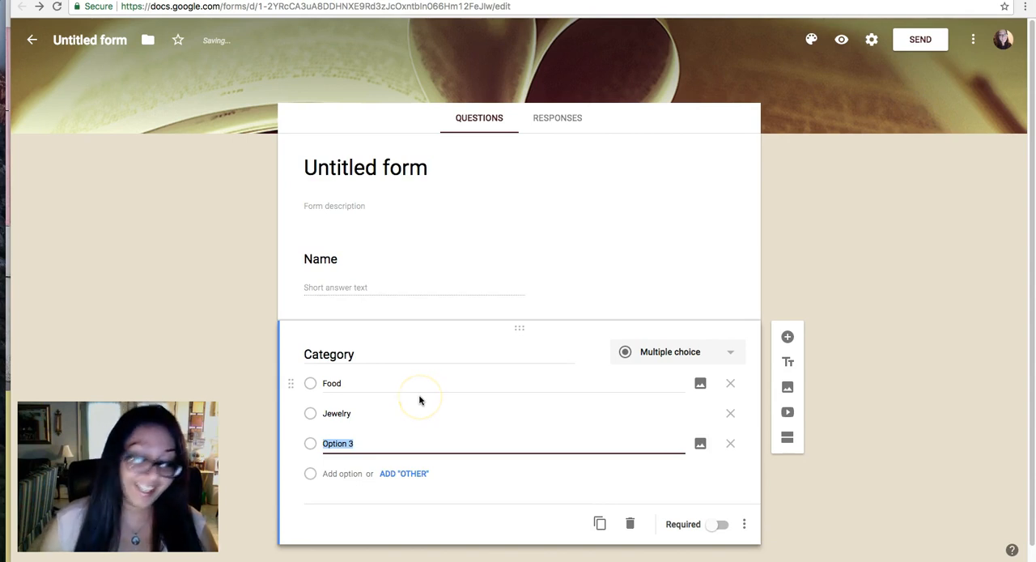
pyautogui.write('Beauty')
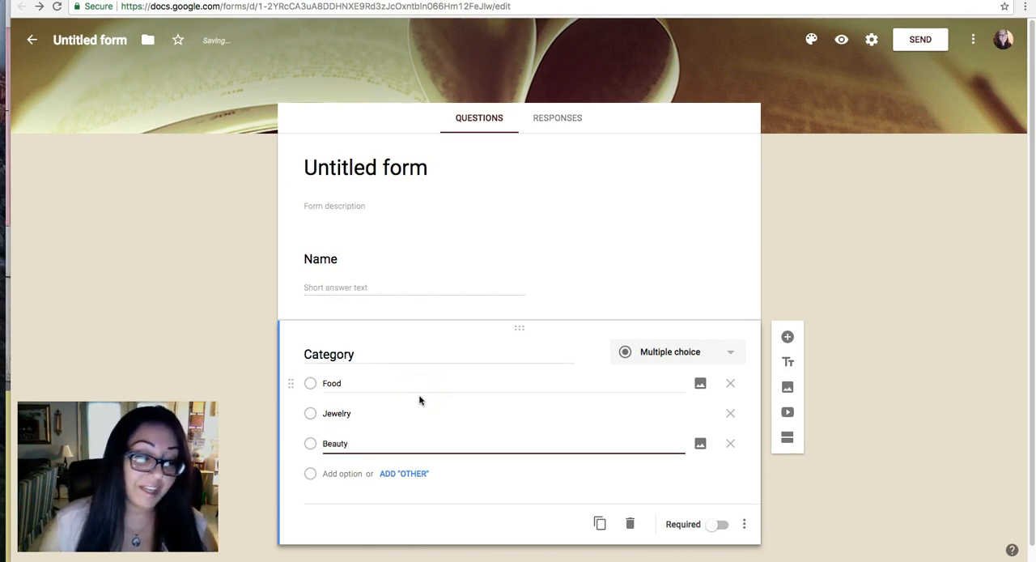
pyautogui.click(409, 473)
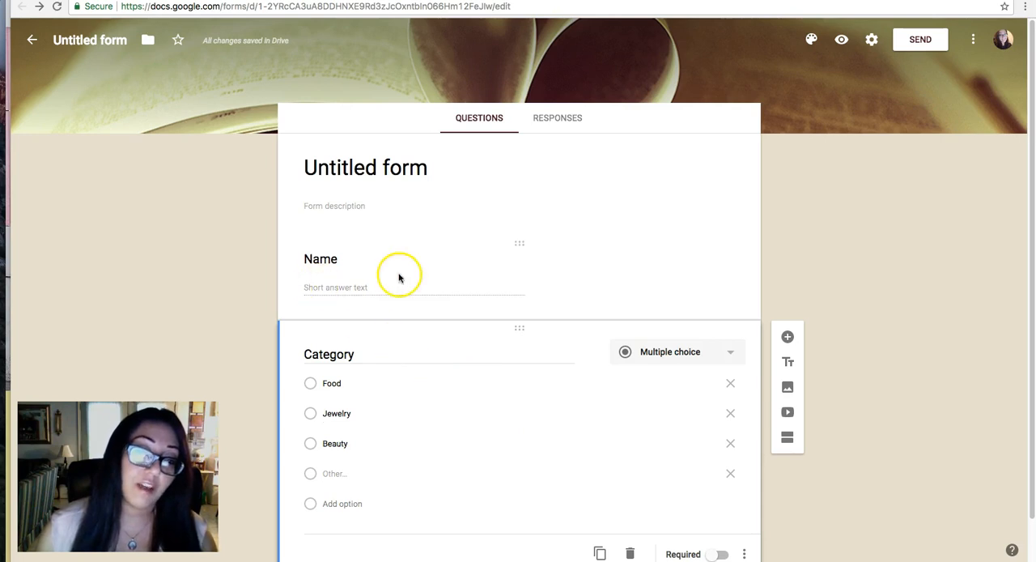
# Add a short-answer question titled Phone Number below the Category question.
pyautogui.scroll(-1, 433, 402)
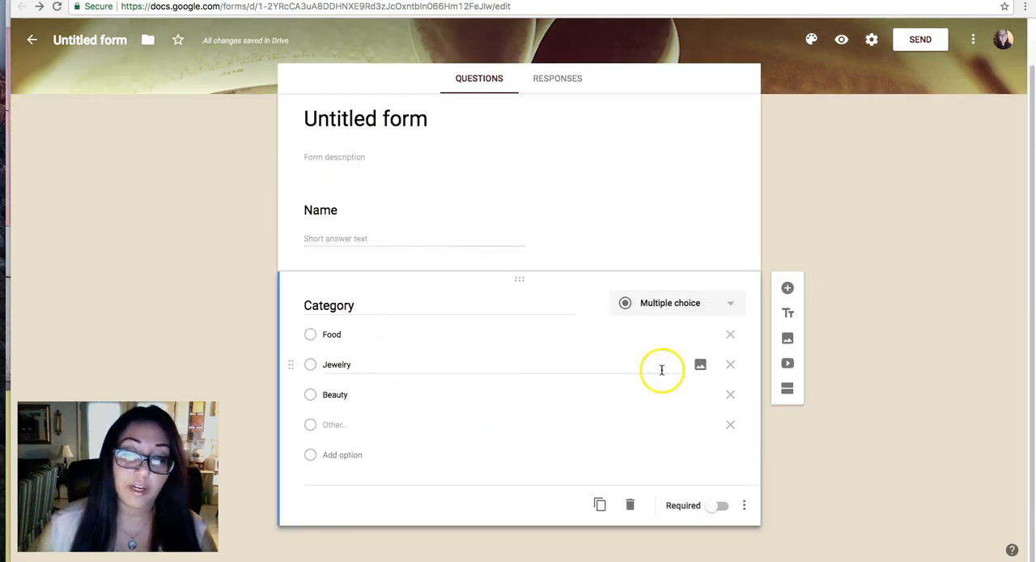
pyautogui.click(789, 287)
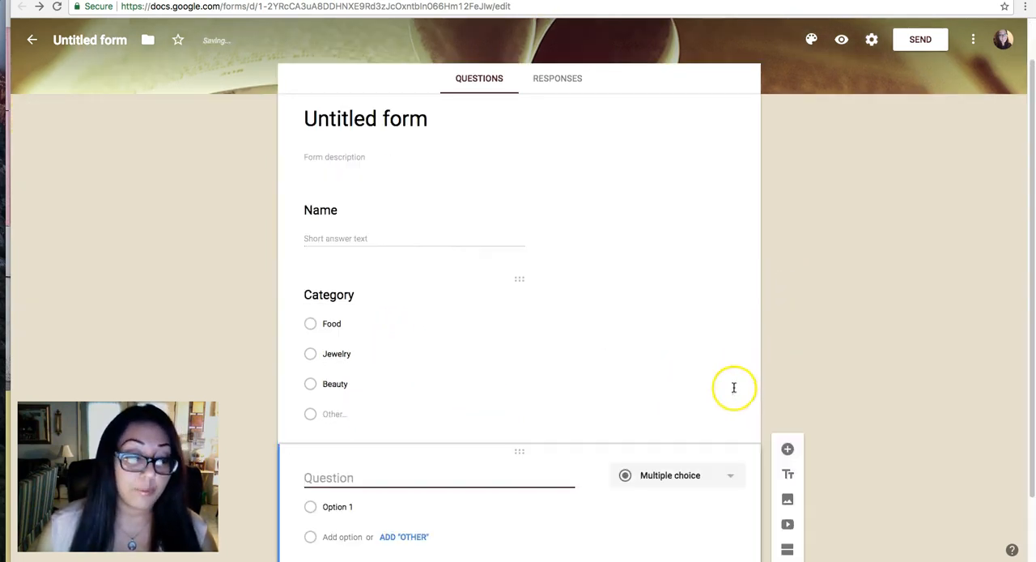
pyautogui.write('Phone Number')
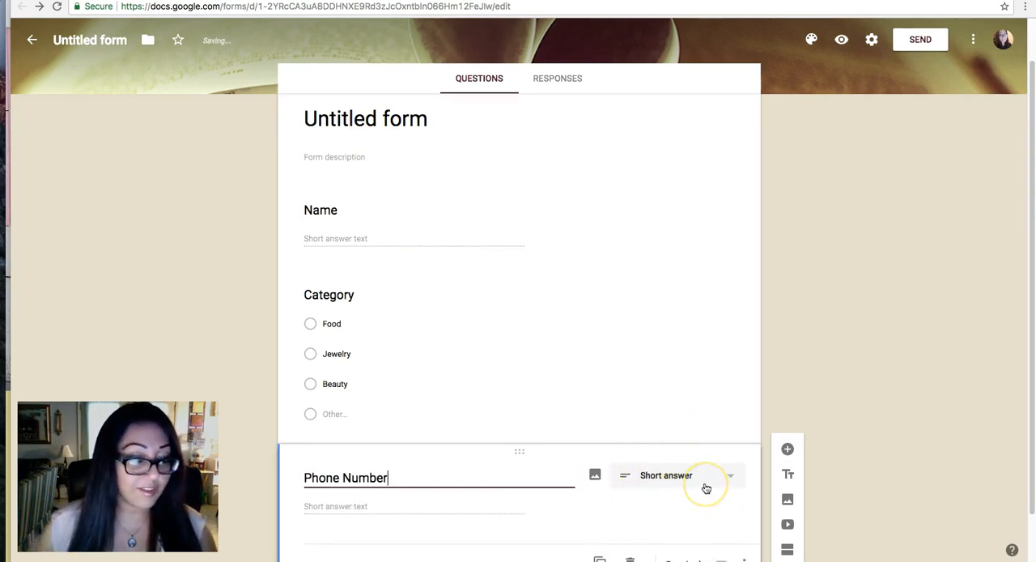
# Add a short-answer question titled Email Address below the Phone Number question.
pyautogui.scroll(-1, 682, 412)
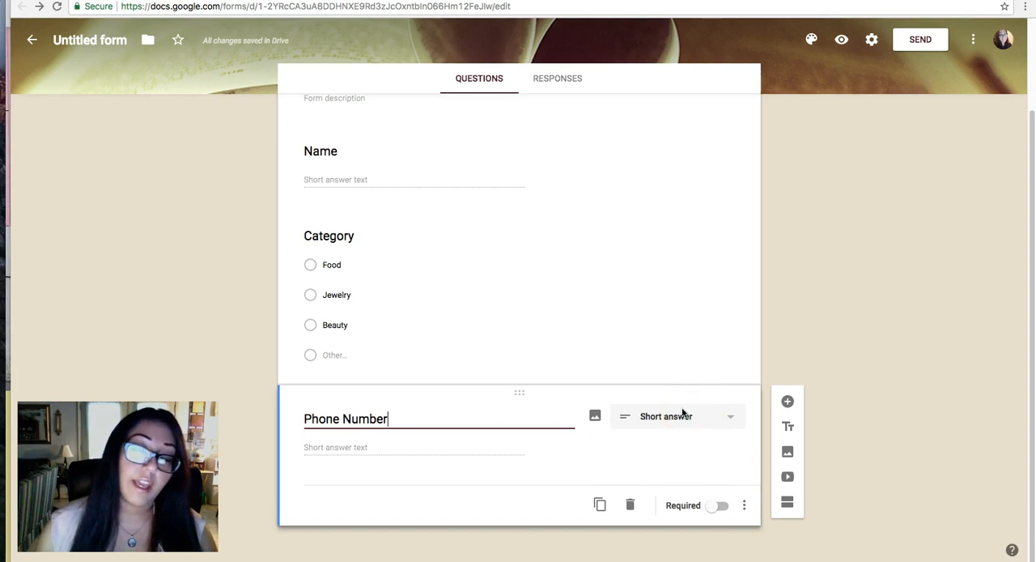
pyautogui.click(787, 402)
pyautogui.write('Emai')
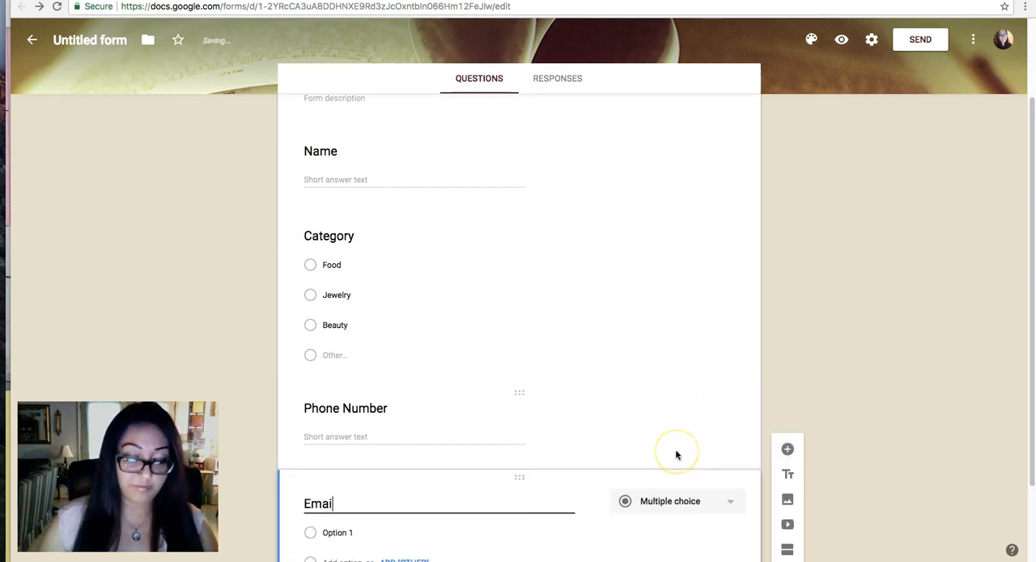
pyautogui.write('l Address')
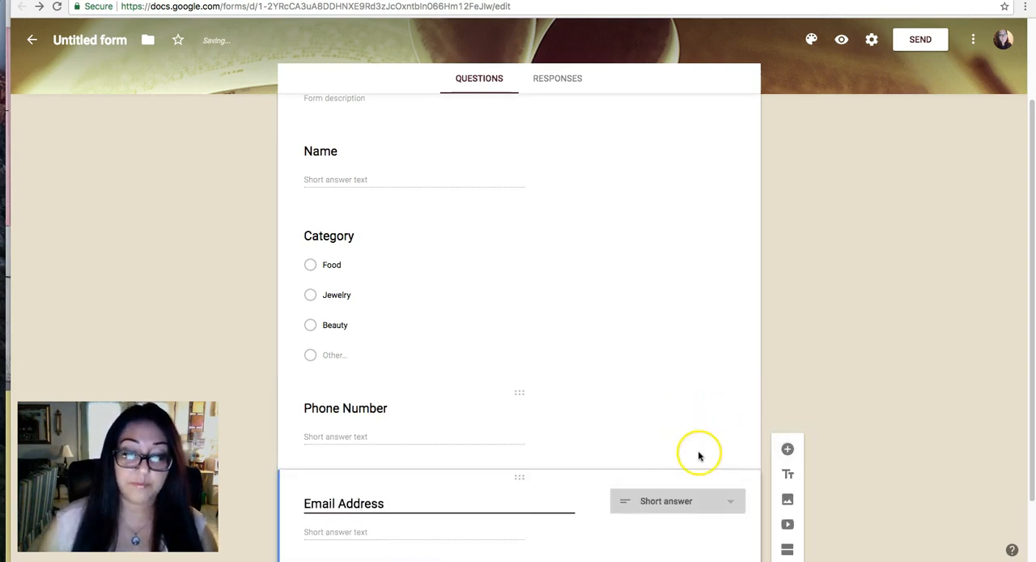
pyautogui.click(818, 372)
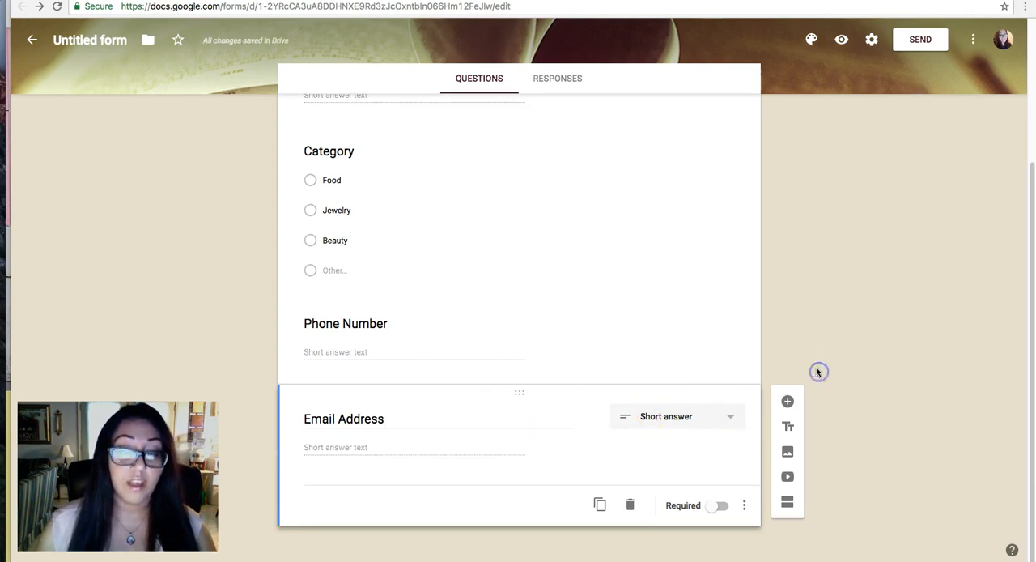
# Replace the form's title with Vender Sign Up.
pyautogui.scroll(5, 689, 384)
pyautogui.scroll(-1, 480, 276)
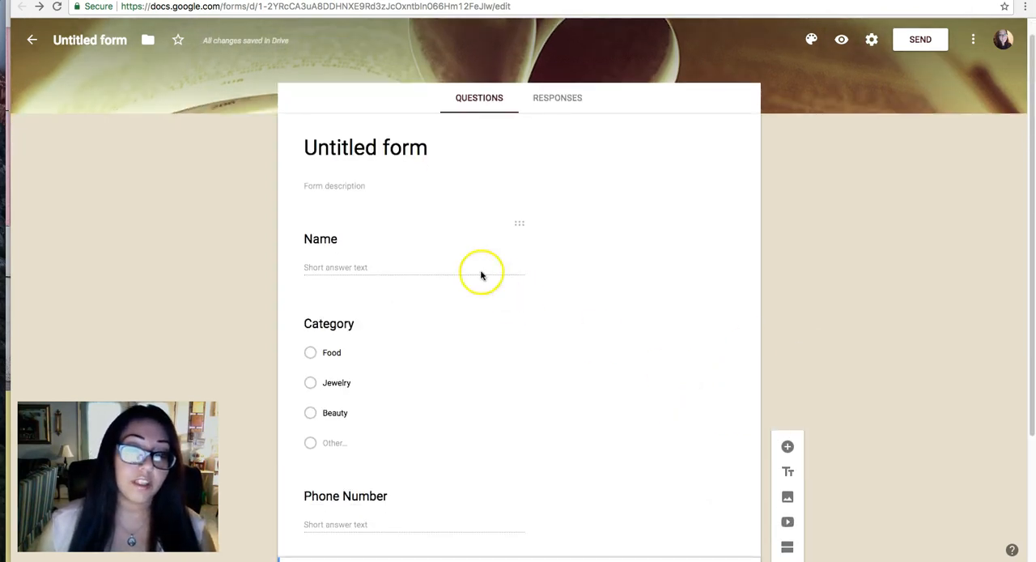
pyautogui.tripleClick(416, 146)
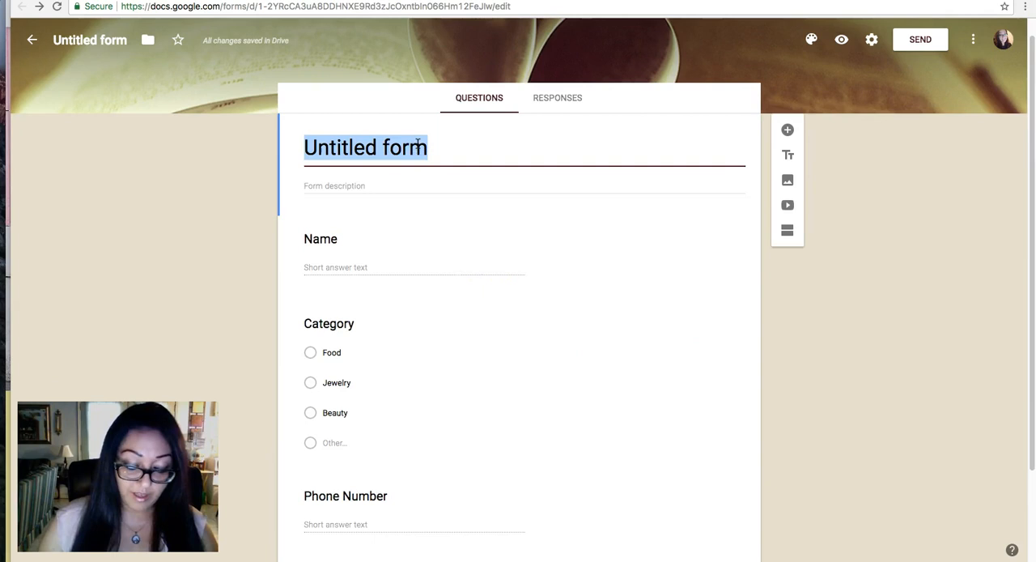
pyautogui.write('Vender Sign Up')
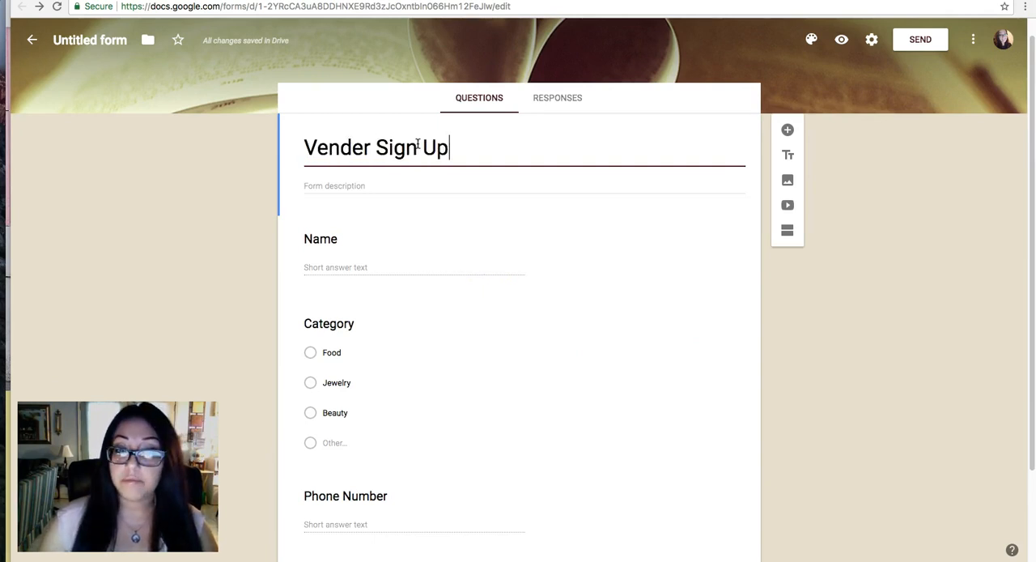
pyautogui.click(407, 184)
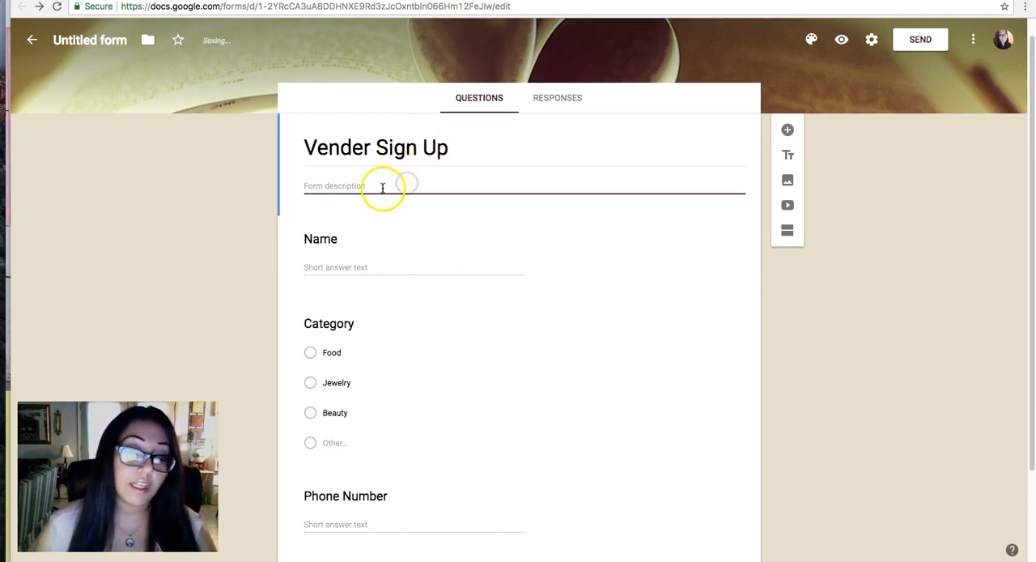
# Review the form's responses view, comparing it with the questions view.
pyautogui.click(560, 104)
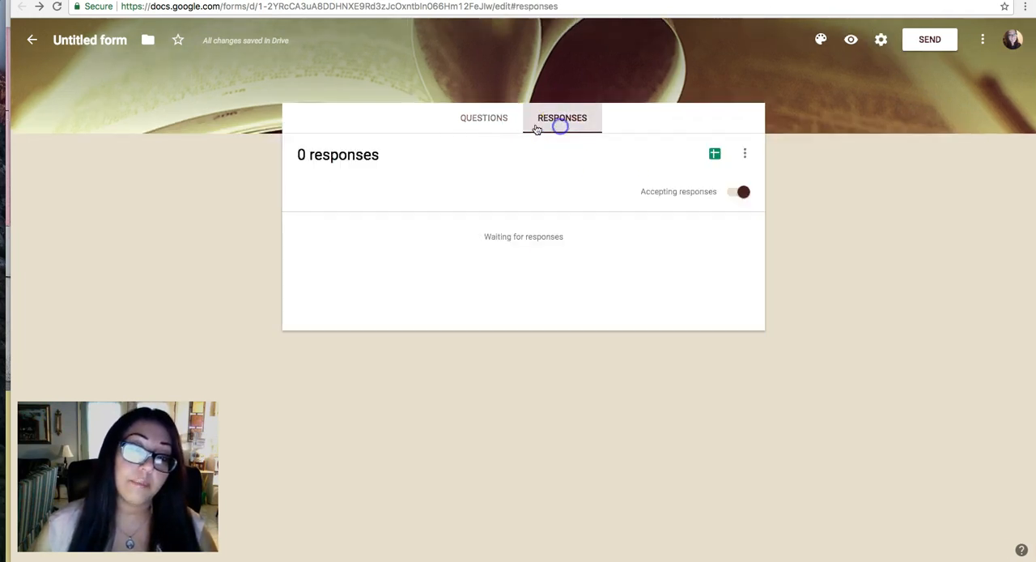
pyautogui.click(502, 122)
pyautogui.click(566, 118)
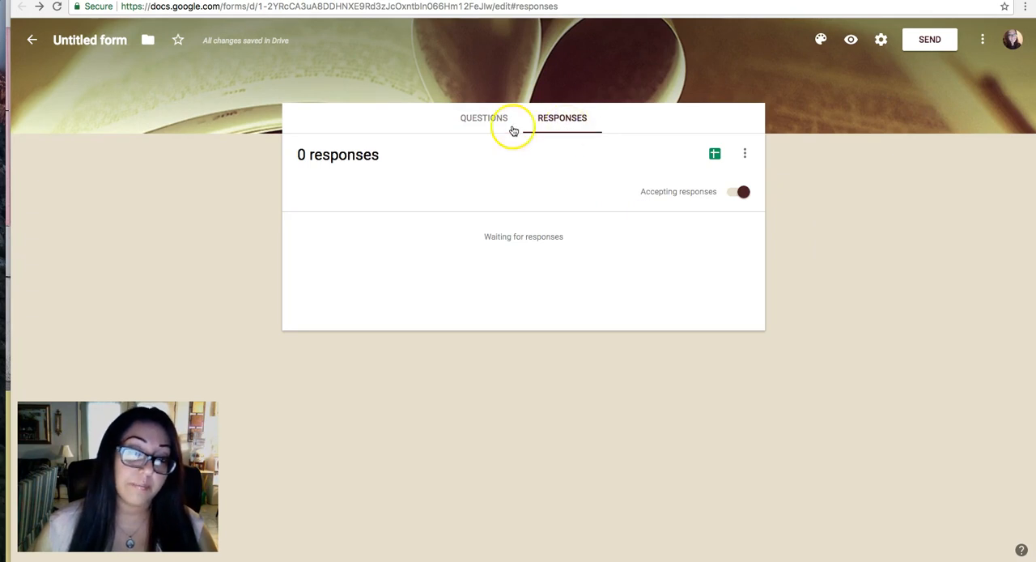
pyautogui.click(484, 121)
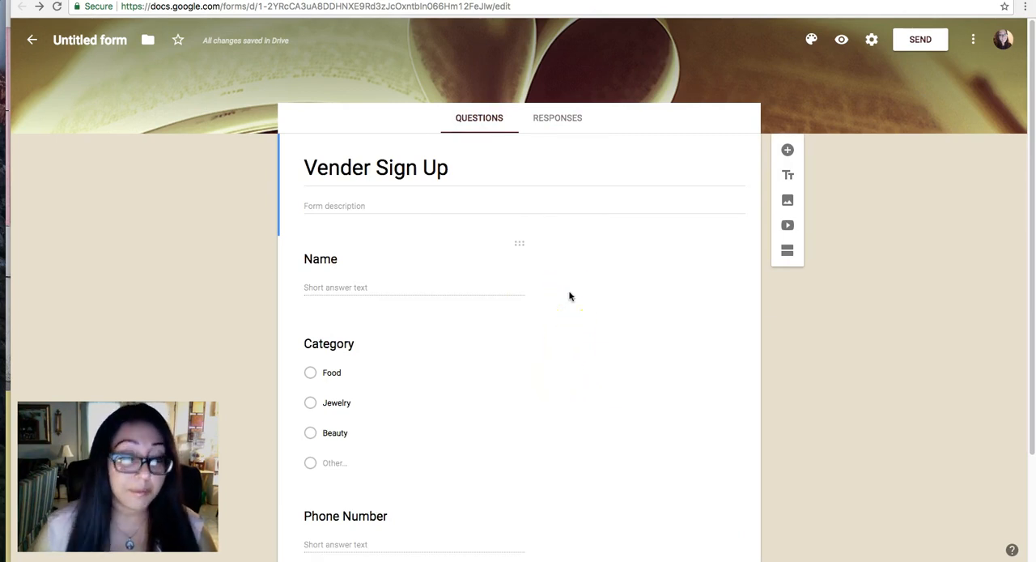
pyautogui.click(560, 117)
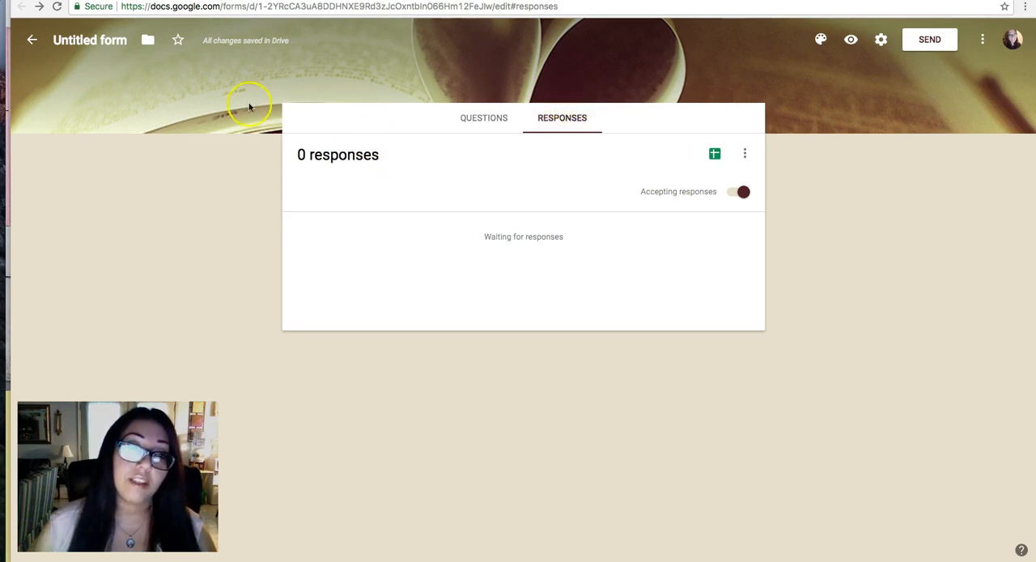
pyautogui.click(488, 115)
pyautogui.click(578, 113)
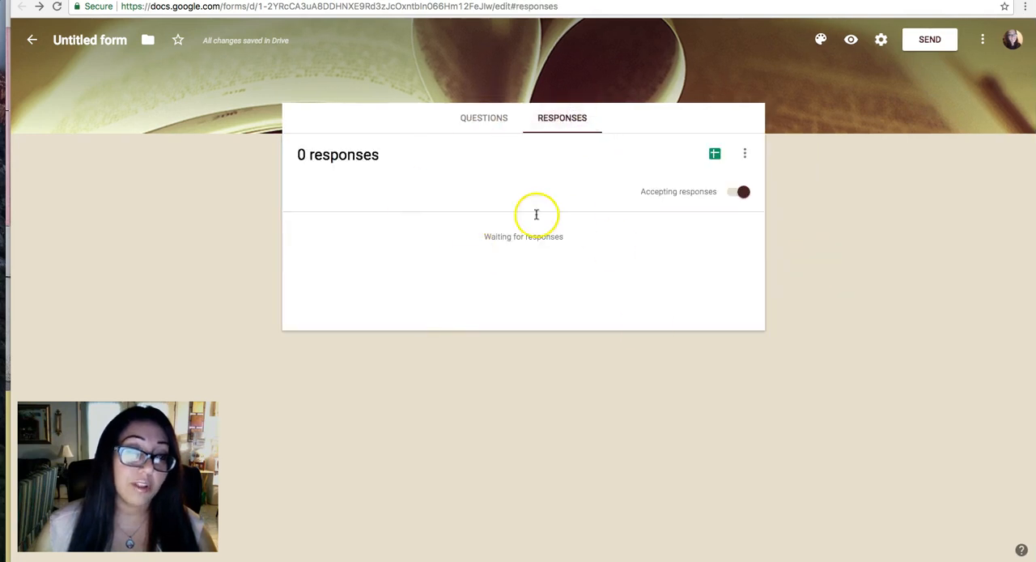
# Rename the untitled form file to match its title, Vender Sign Up, and return to the list of forms.
pyautogui.click(87, 46)
pyautogui.click(128, 81)
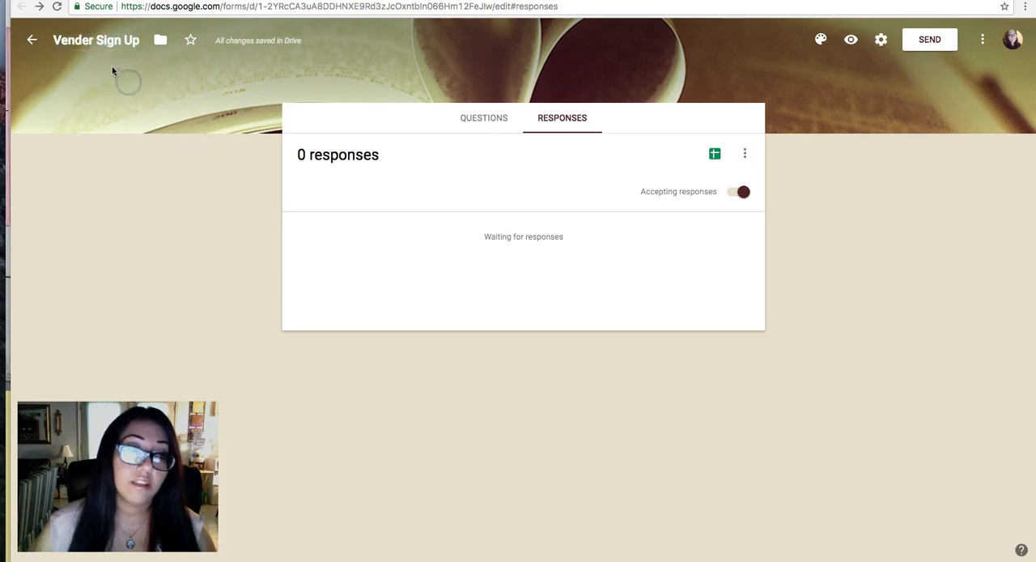
pyautogui.click(96, 40)
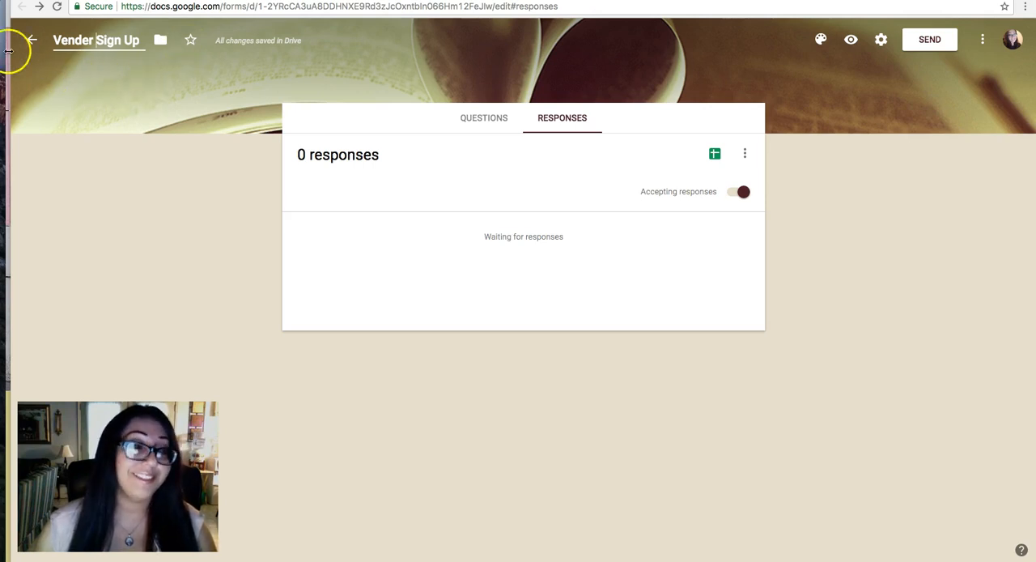
pyautogui.click(32, 43)
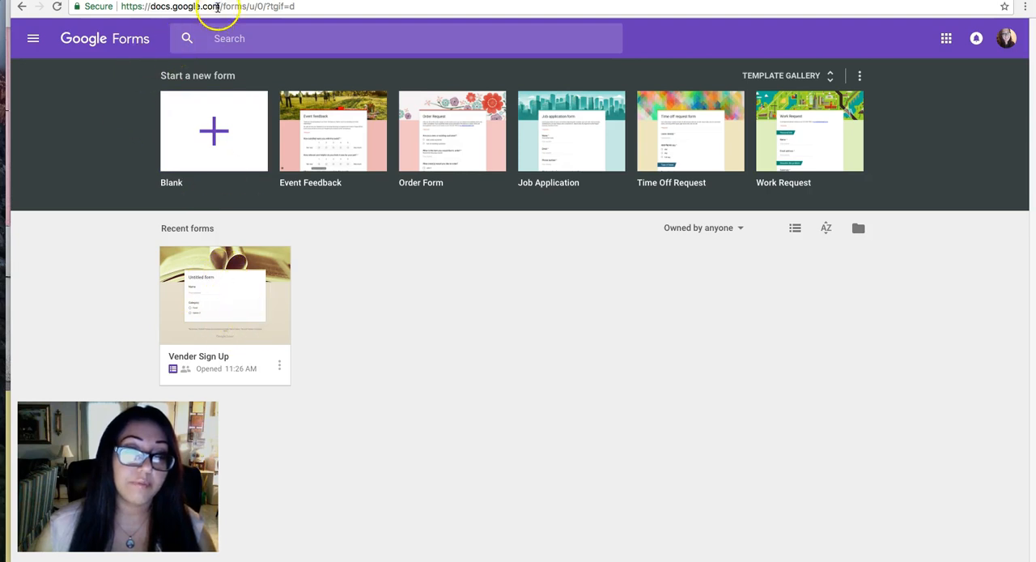
# Go to drive.google.com to view the files stored in My Drive.
pyautogui.click(217, 6)
pyautogui.write('drive.google.com')
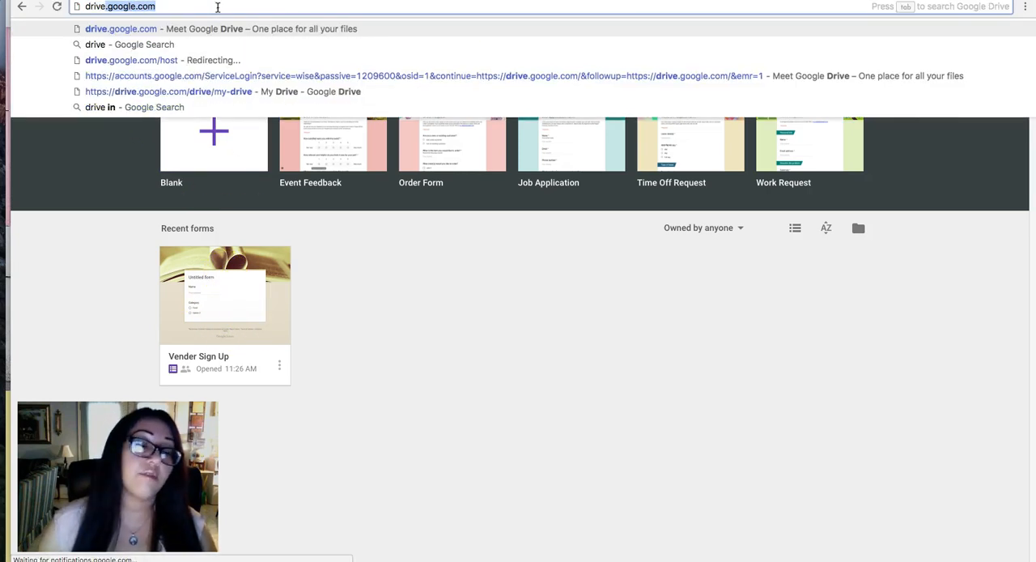
pyautogui.press('Return')
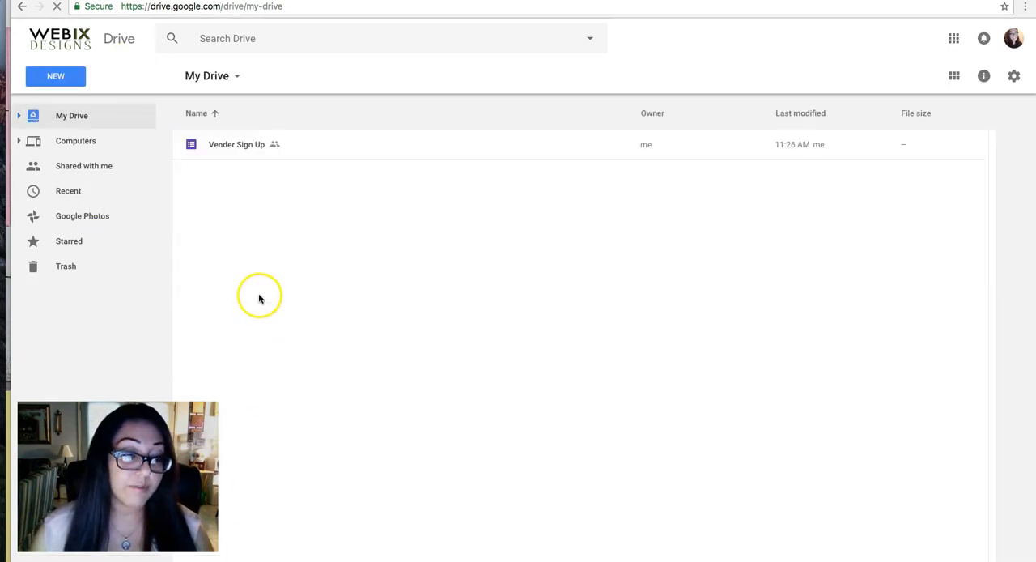
pyautogui.click(356, 333)
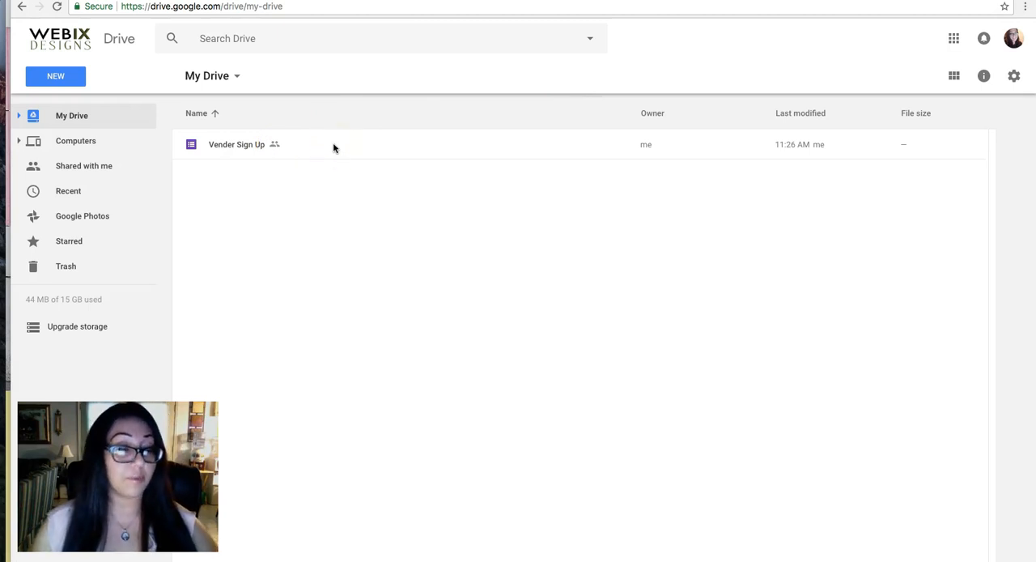
# Search Drive for vender to locate the sign-up form.
pyautogui.click(248, 38)
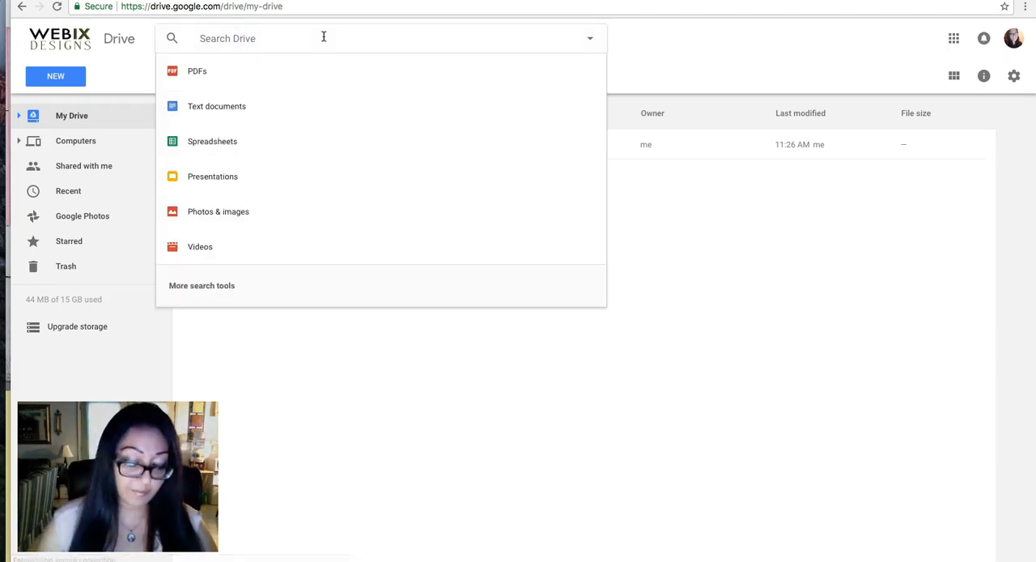
pyautogui.write('vender')
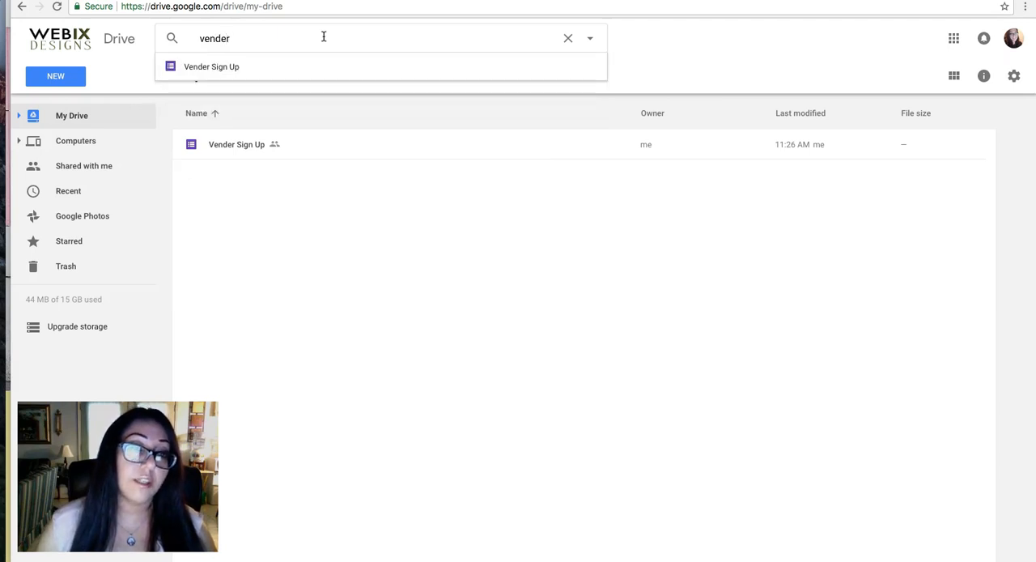
pyautogui.press('Return')
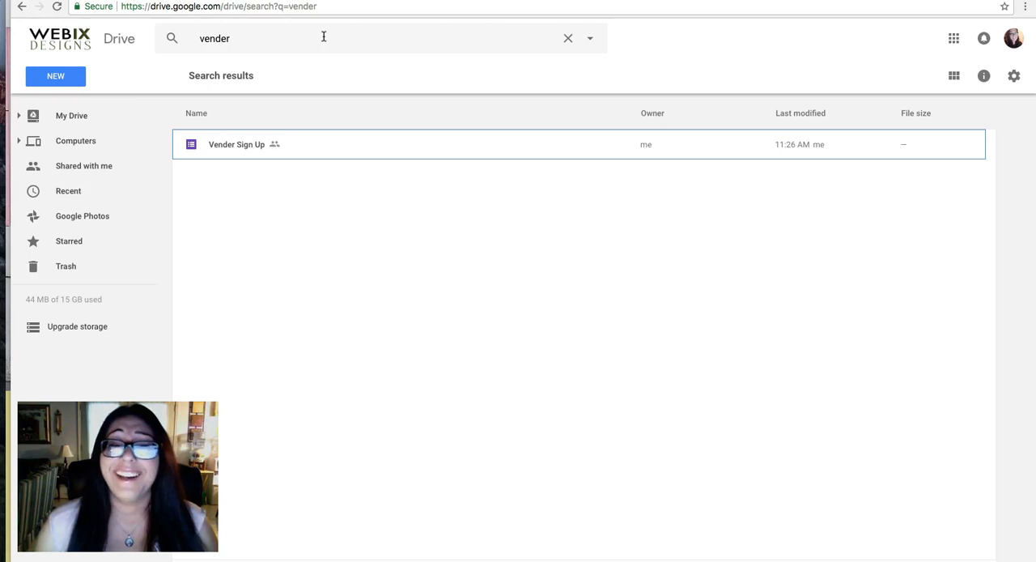
# Search Google for "vendor or vender" in a new browser tab to check the spelling.
pyautogui.press('super+t')
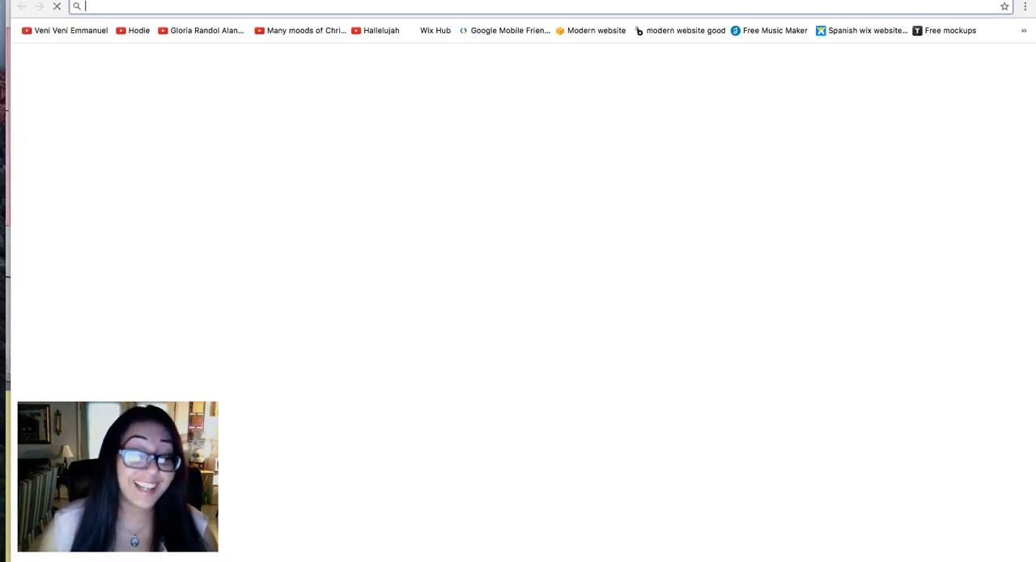
pyautogui.write('vendor')
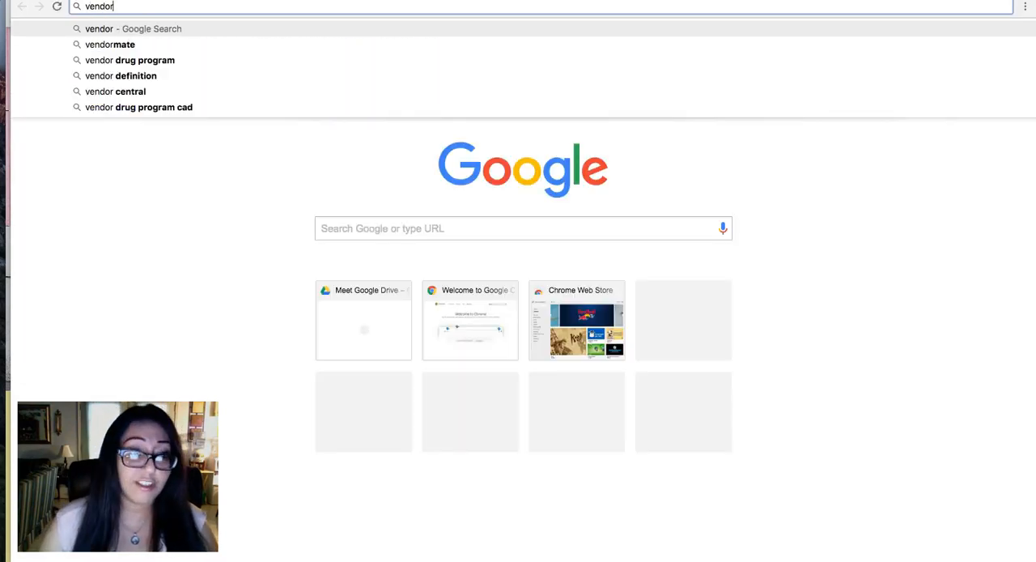
pyautogui.write(' or vender')
pyautogui.press('Return')
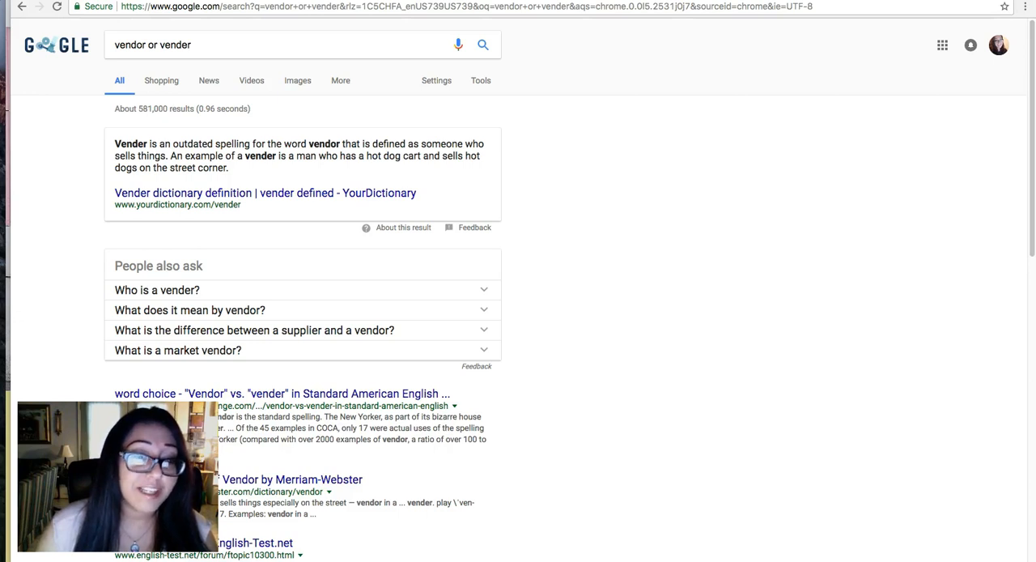
pyautogui.press('super+Left')
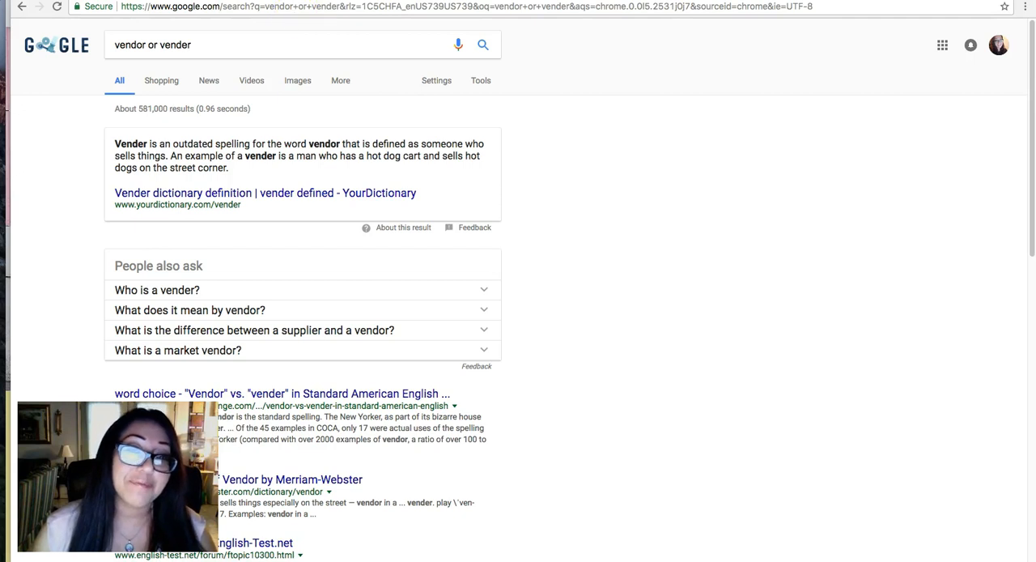
# Open the Vender Sign Up form from the Drive search results and correct its title to Vendor Sign Up.
pyautogui.click(391, 0)
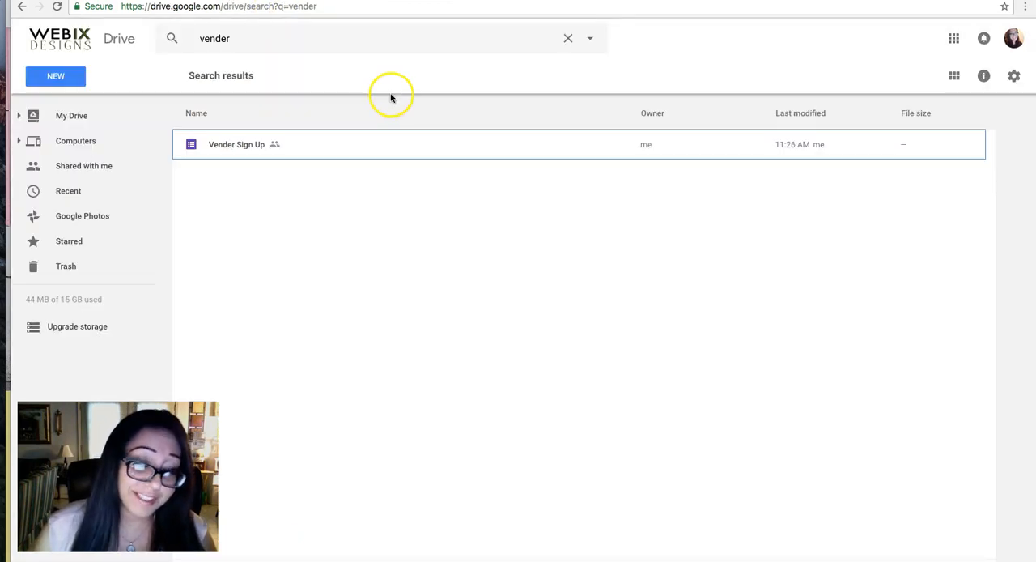
pyautogui.doubleClick(309, 150)
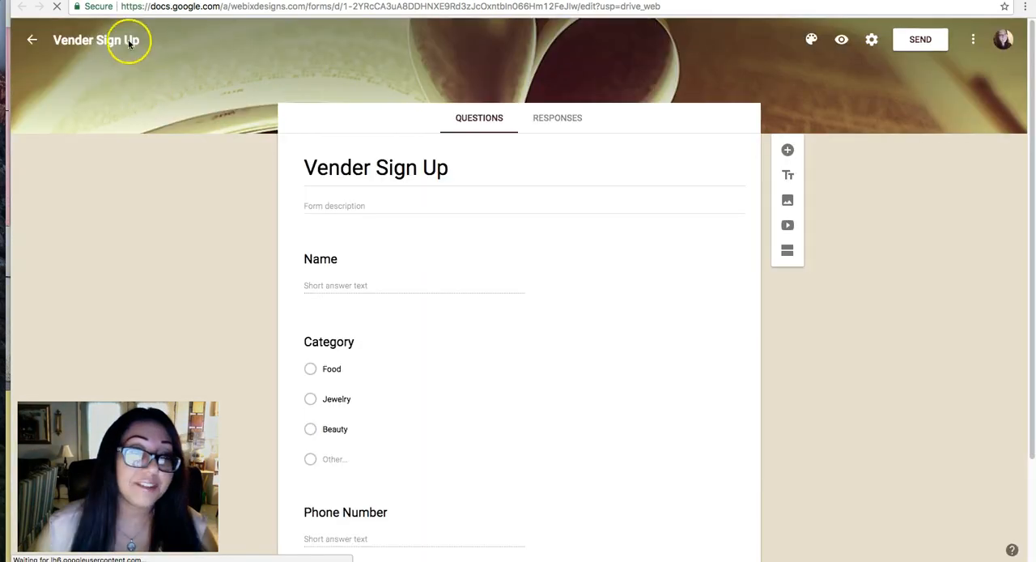
pyautogui.click(363, 167)
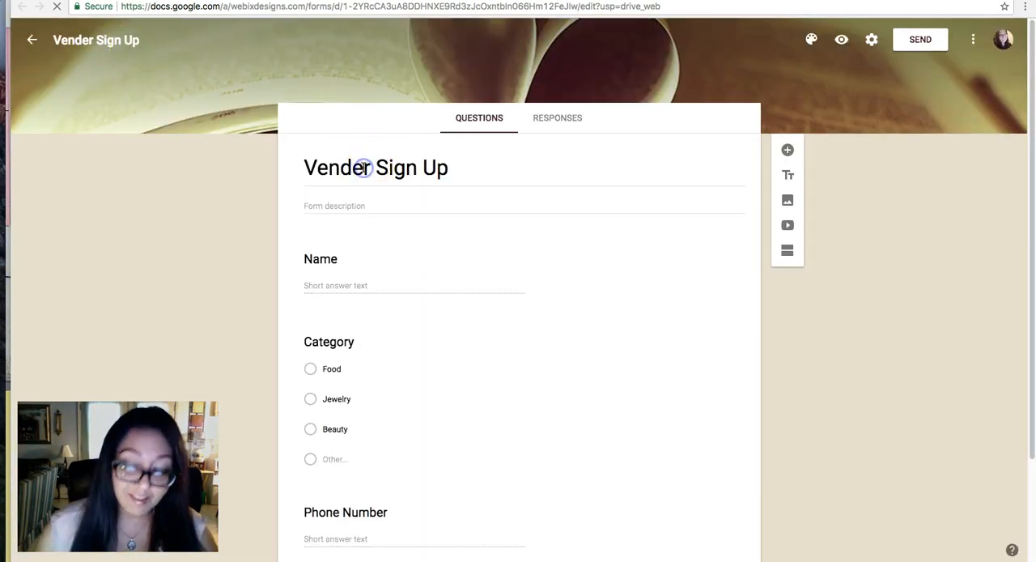
pyautogui.write('o')
pyautogui.press('BackSpace')
pyautogui.write('V')
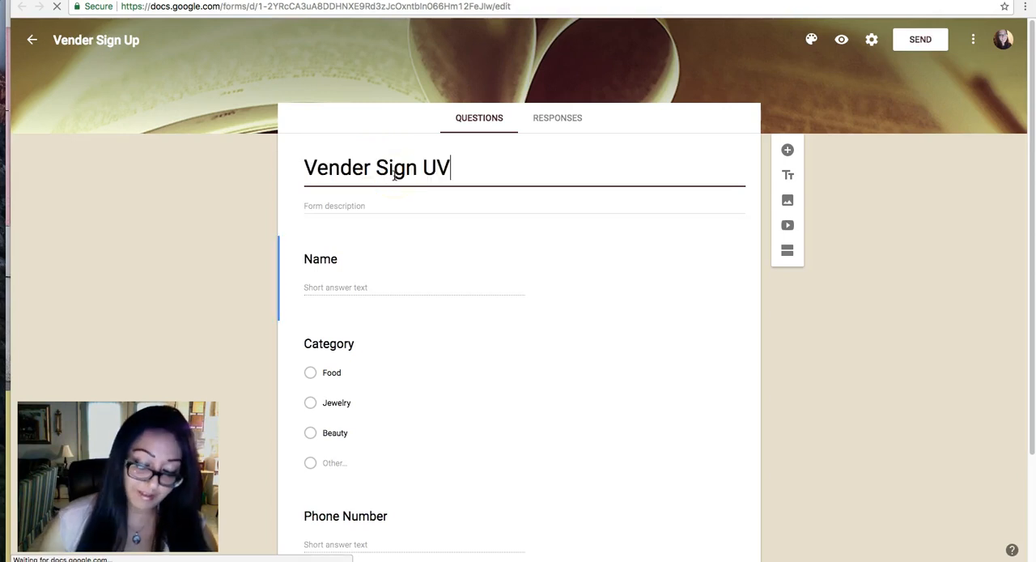
pyautogui.write('endor')
pyautogui.press('Tab')
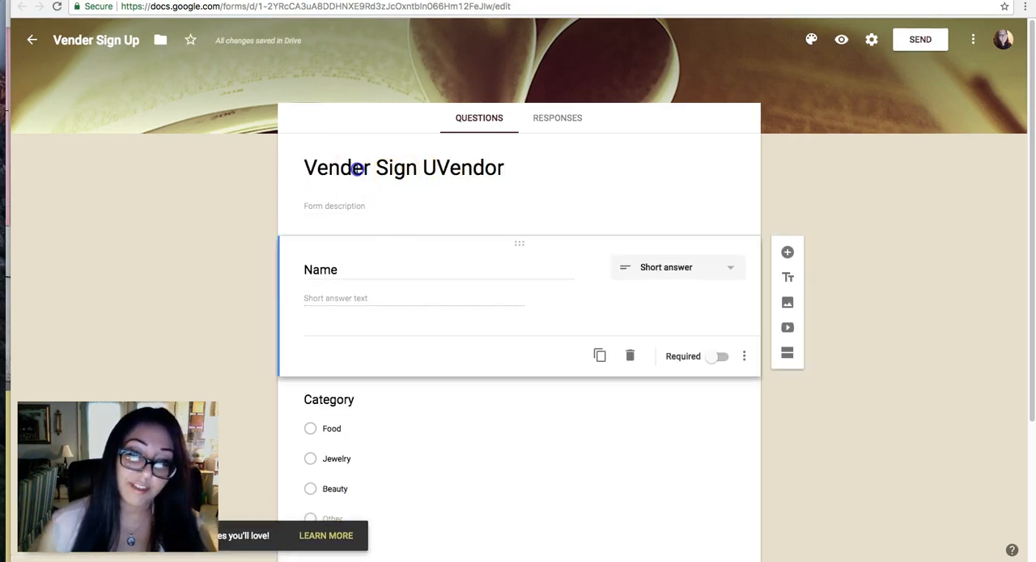
pyautogui.click(360, 167)
pyautogui.click(363, 166)
pyautogui.press('BackSpace')
pyautogui.write('o')
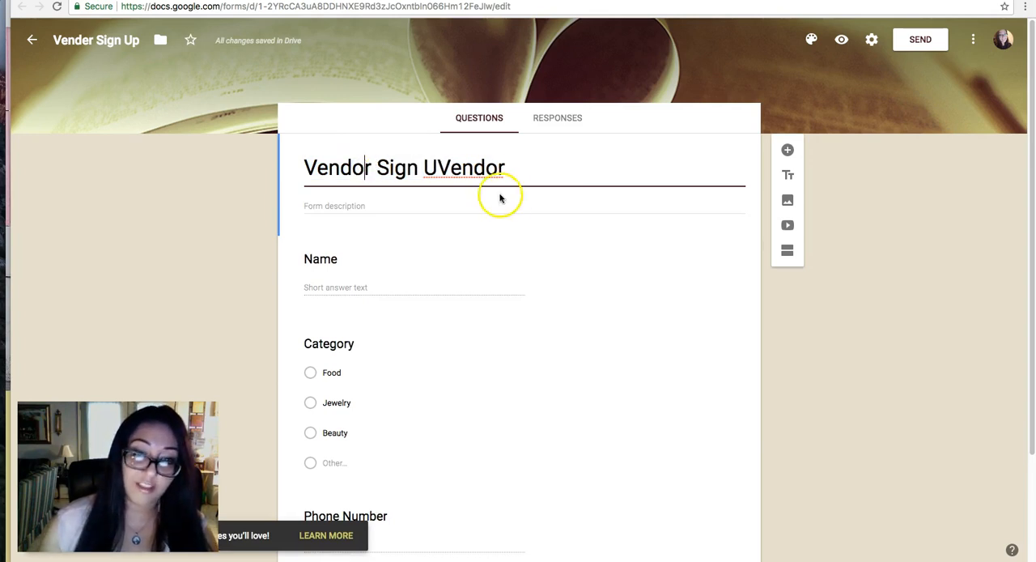
pyautogui.doubleClick(471, 168)
pyautogui.write('Up')
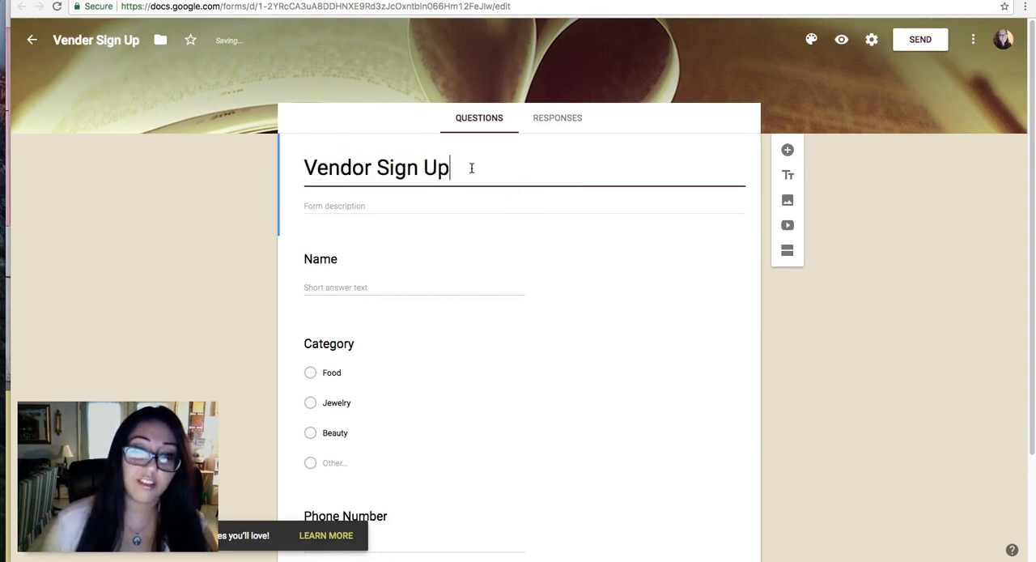
# Correct the form's file name to Vendor Sign Up so it matches the title.
pyautogui.click(251, 198)
pyautogui.click(93, 40)
pyautogui.press('BackSpace')
pyautogui.write('o')
pyautogui.click(106, 114)
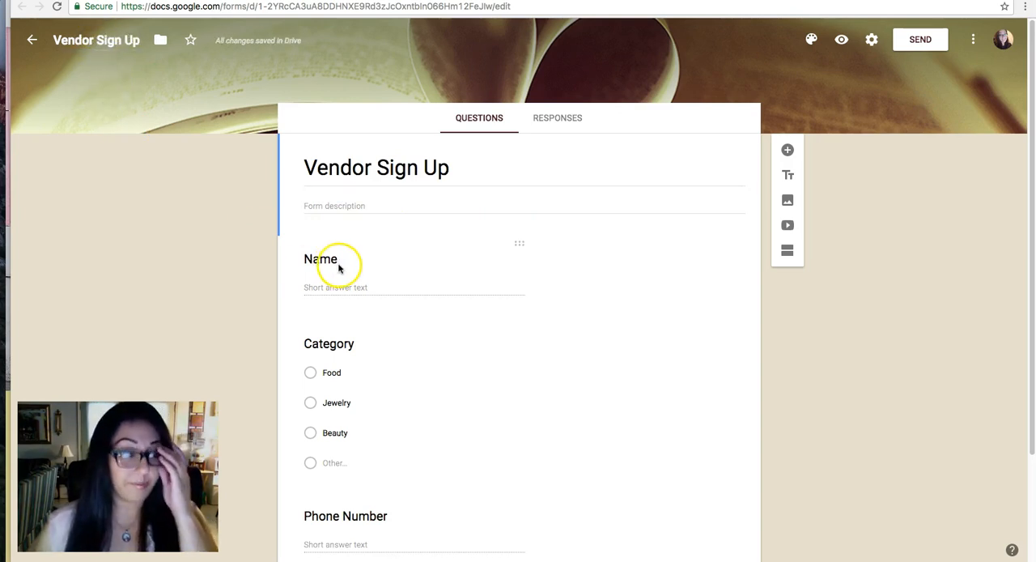
# Stop the form from accepting responses and set the message for respondents to "Sorry, registration is closed.".
pyautogui.moveTo(305, 43)
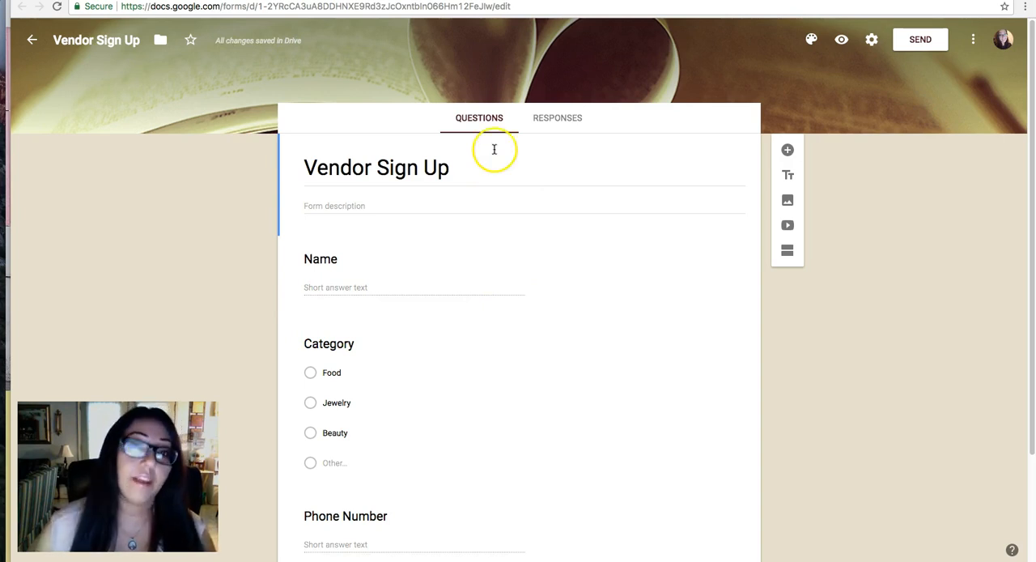
pyautogui.click(562, 120)
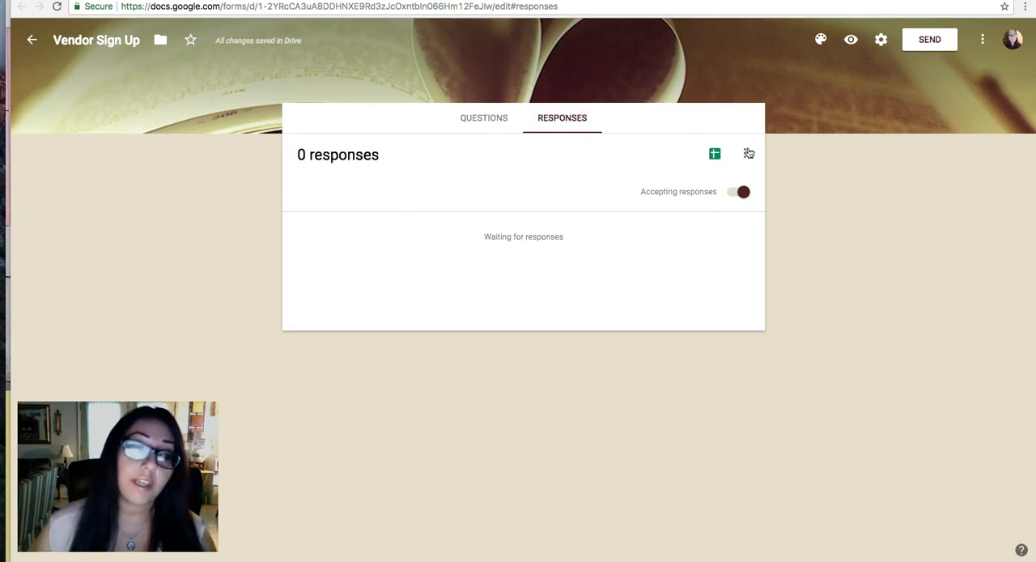
pyautogui.click(737, 194)
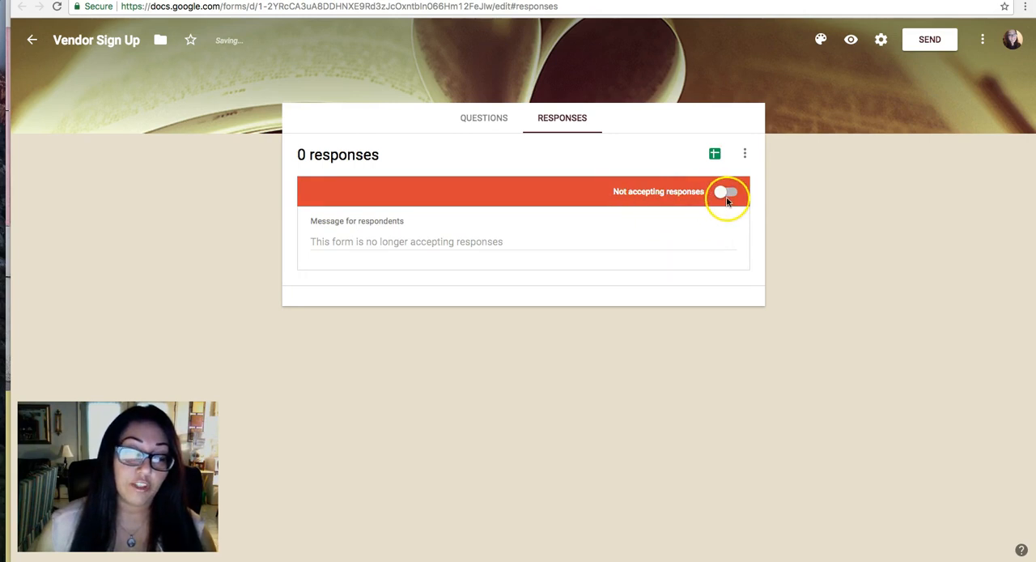
pyautogui.click(400, 242)
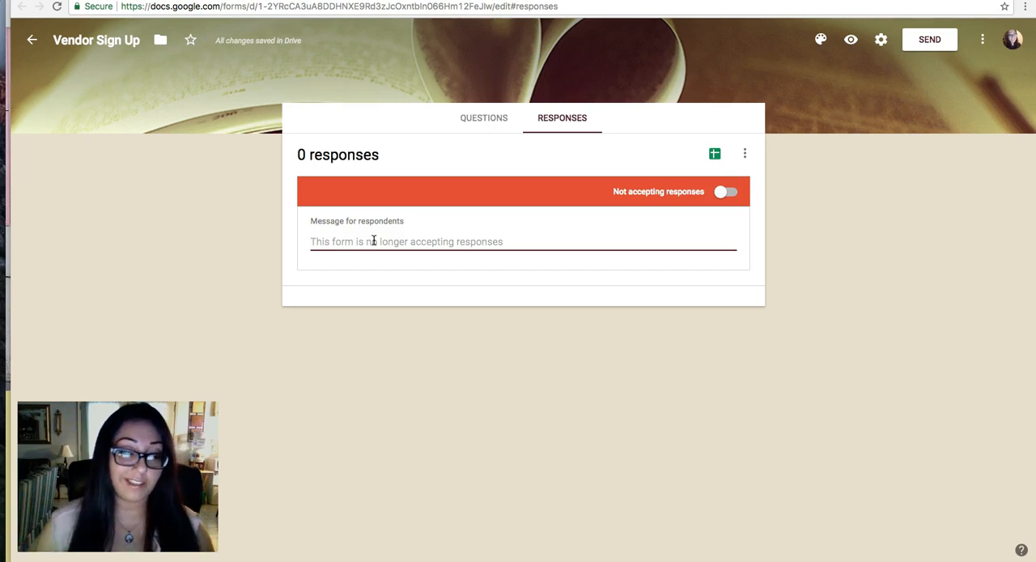
pyautogui.write('Sorry, regis')
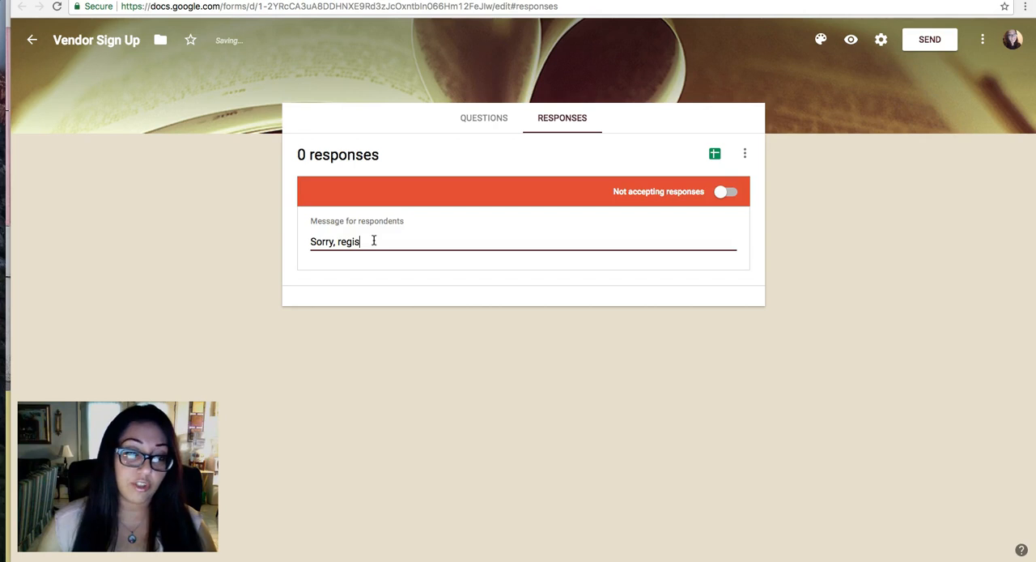
pyautogui.write('ion is closed.')
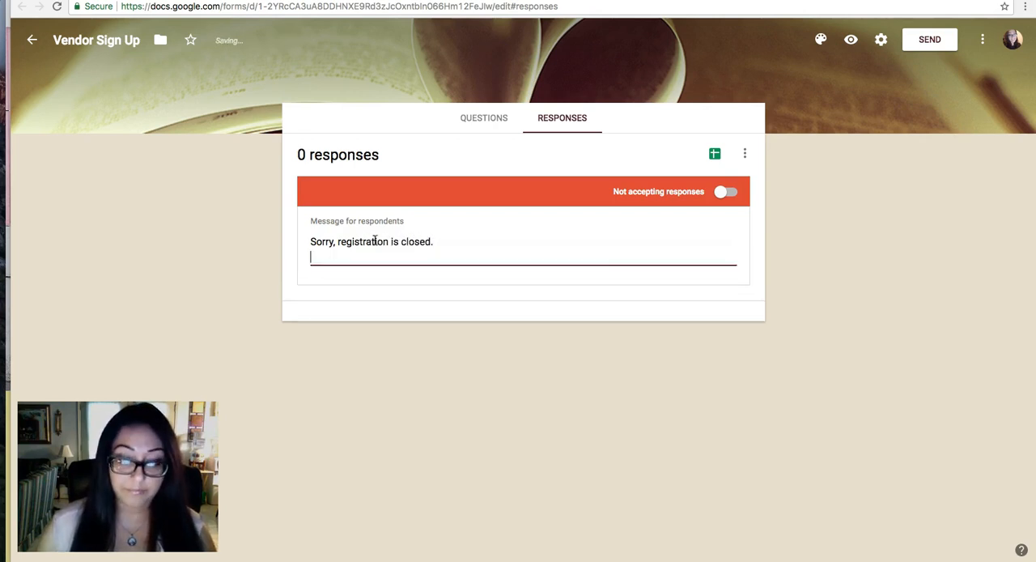
pyautogui.click(656, 330)
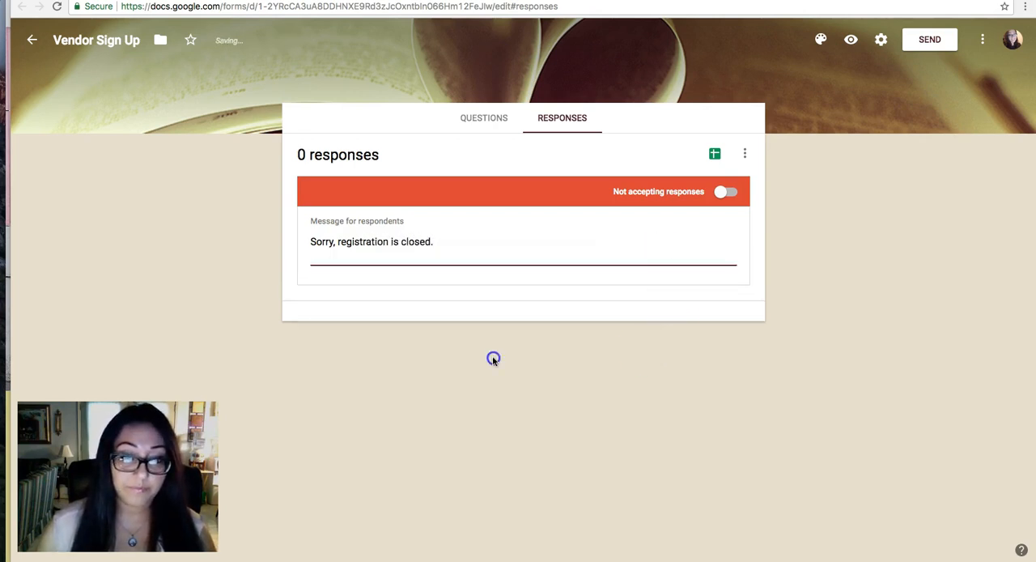
# Resume accepting responses and turn on email notifications for new responses.
pyautogui.click(728, 192)
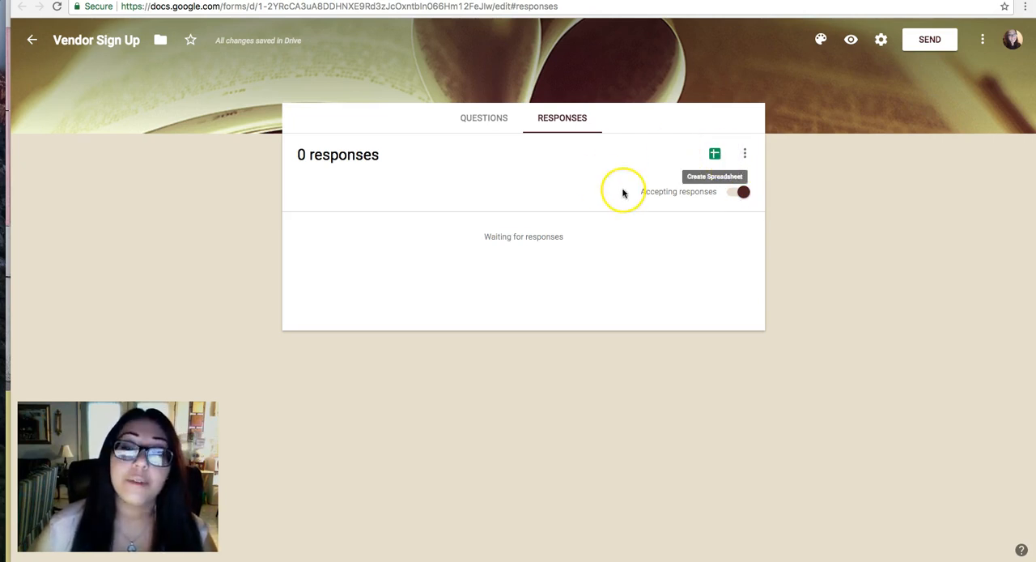
pyautogui.click(746, 155)
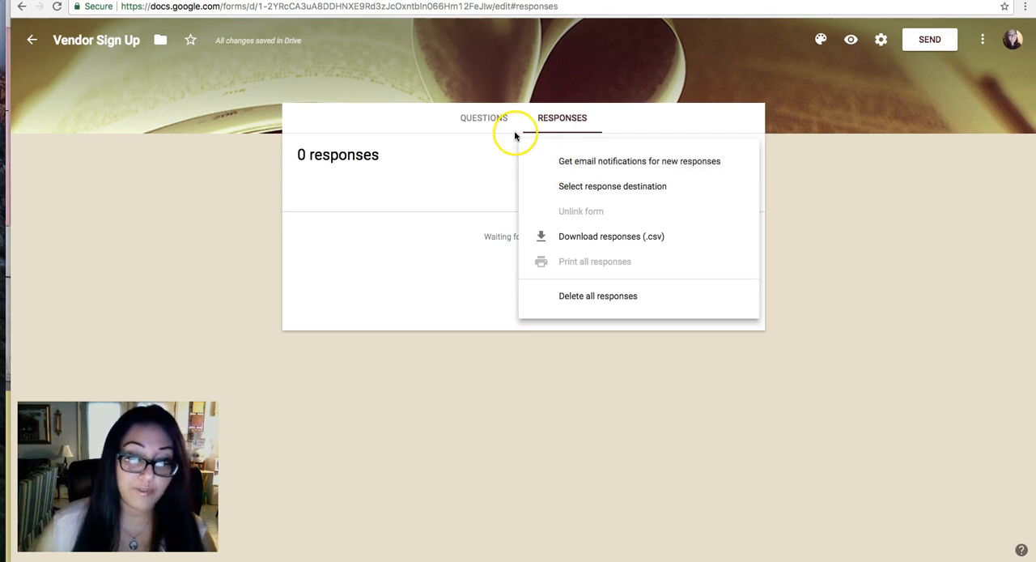
pyautogui.click(593, 162)
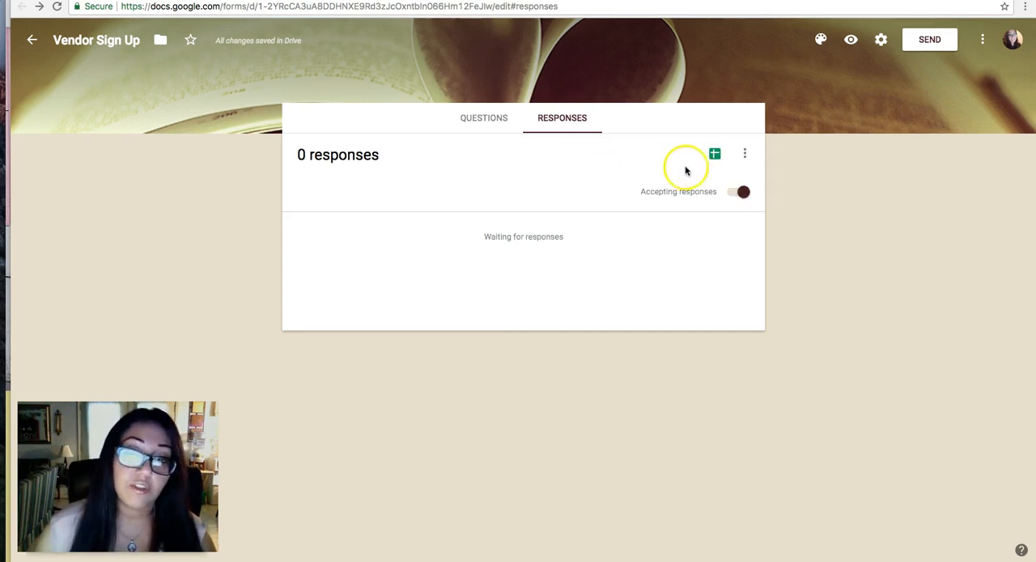
# Review the response destination choices, including selecting an existing spreadsheet, and close them without linking one.
pyautogui.click(745, 154)
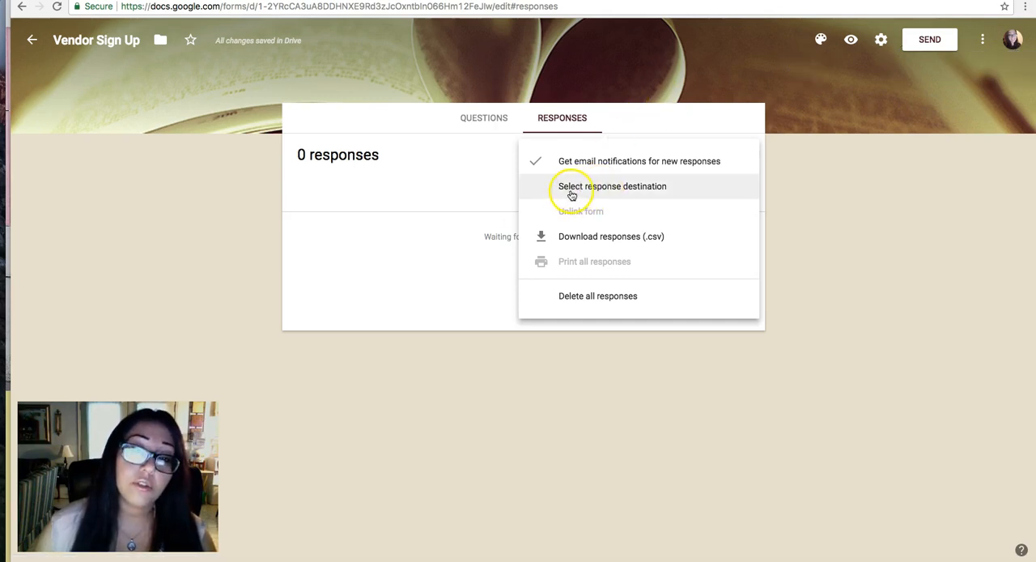
pyautogui.click(624, 190)
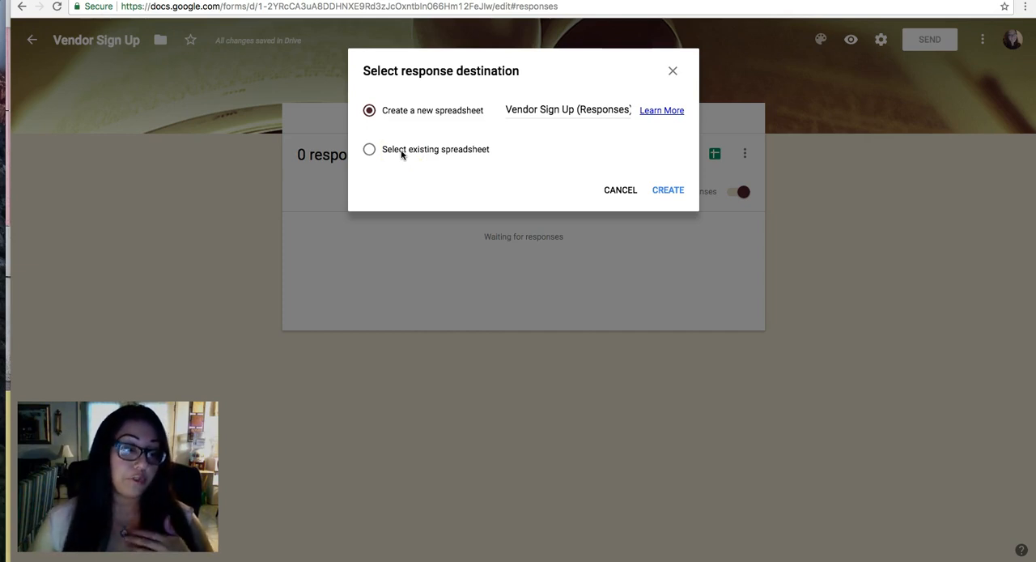
pyautogui.click(372, 149)
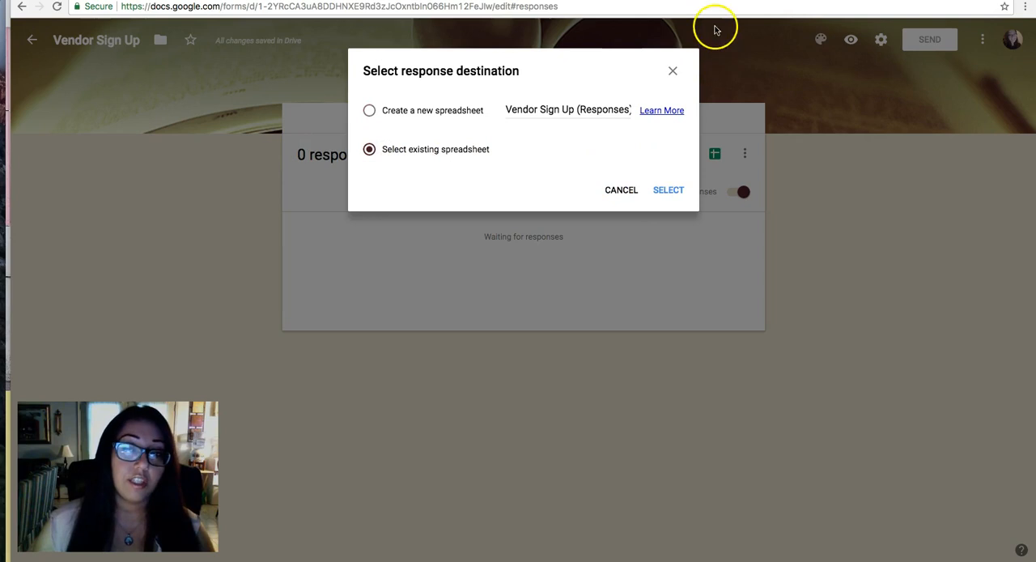
pyautogui.click(673, 69)
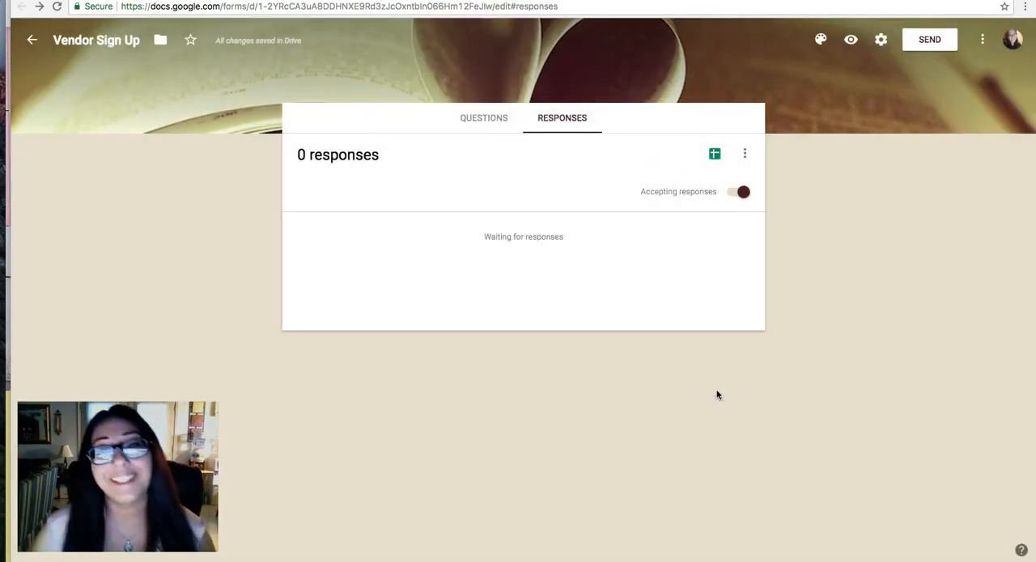
# Enable collecting email addresses in the form's general settings, leaving response receipts off.
pyautogui.click(880, 42)
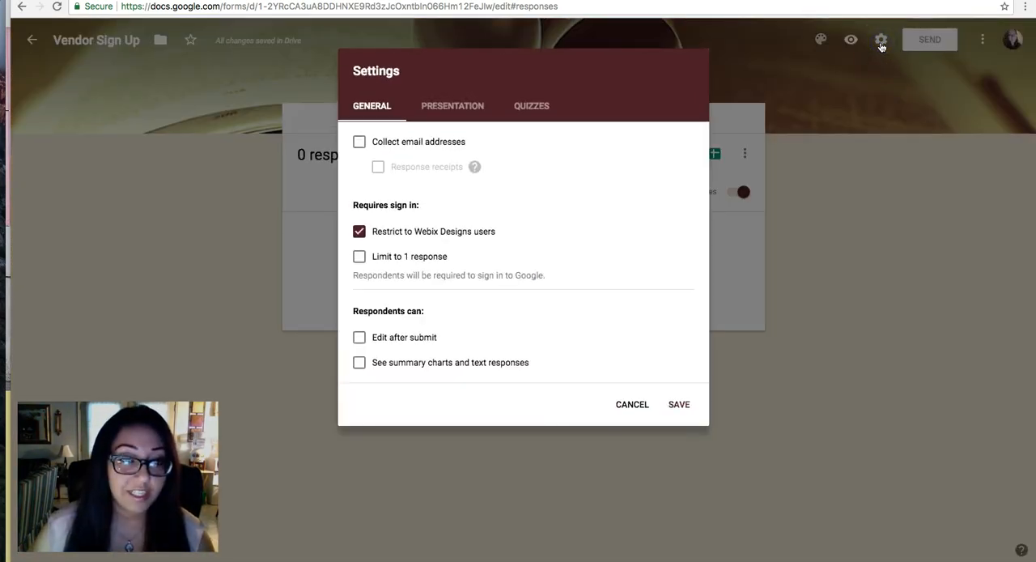
pyautogui.click(359, 142)
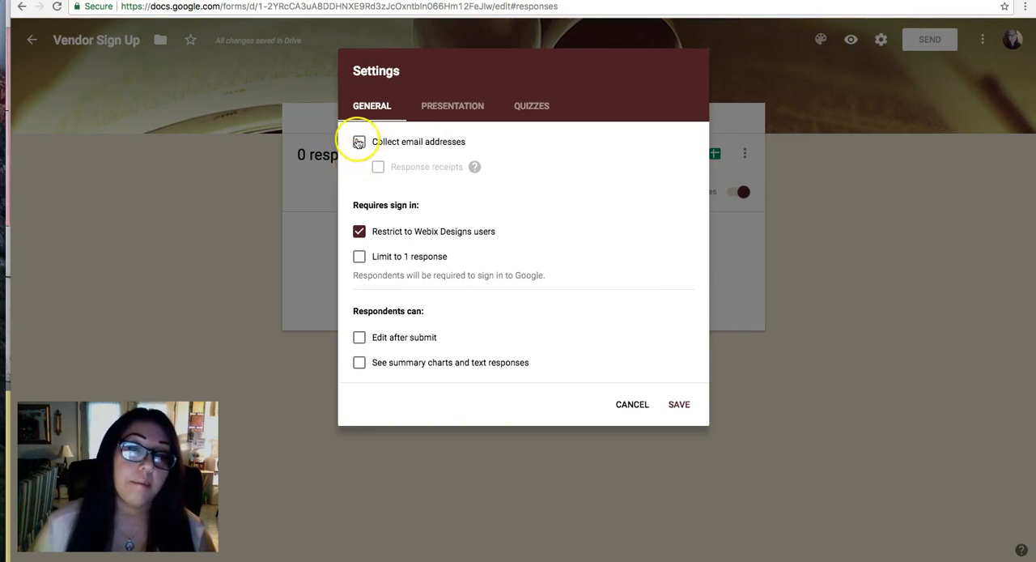
pyautogui.click(378, 168)
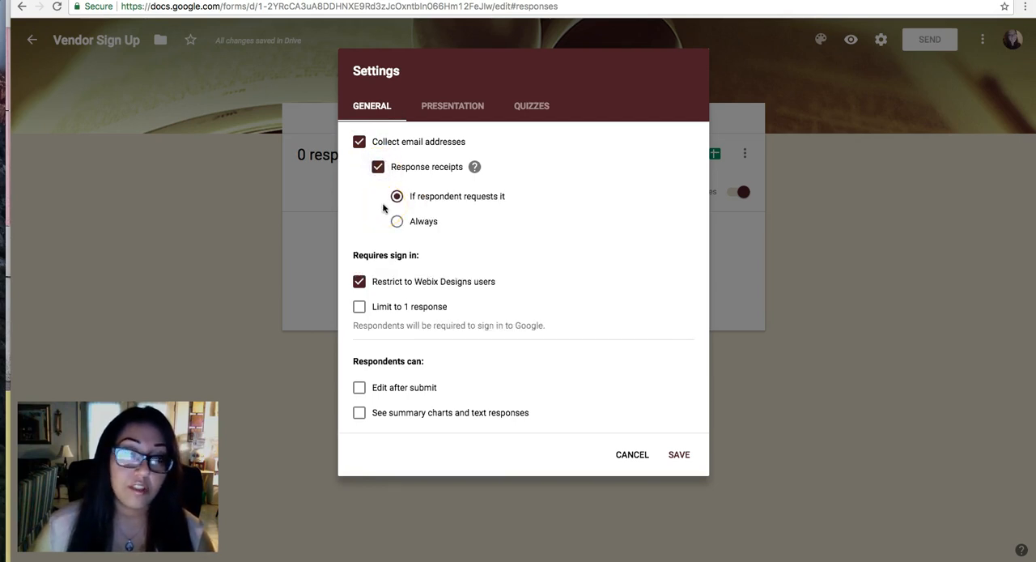
pyautogui.click(378, 167)
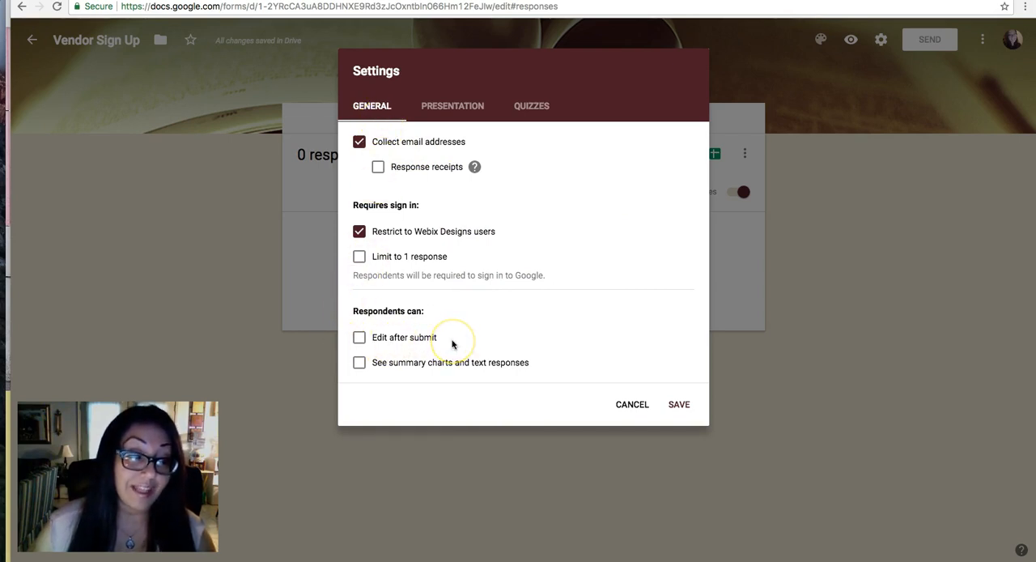
# Try the settings that let respondents edit after submit and see summary charts and text responses, leaving both off.
pyautogui.click(360, 339)
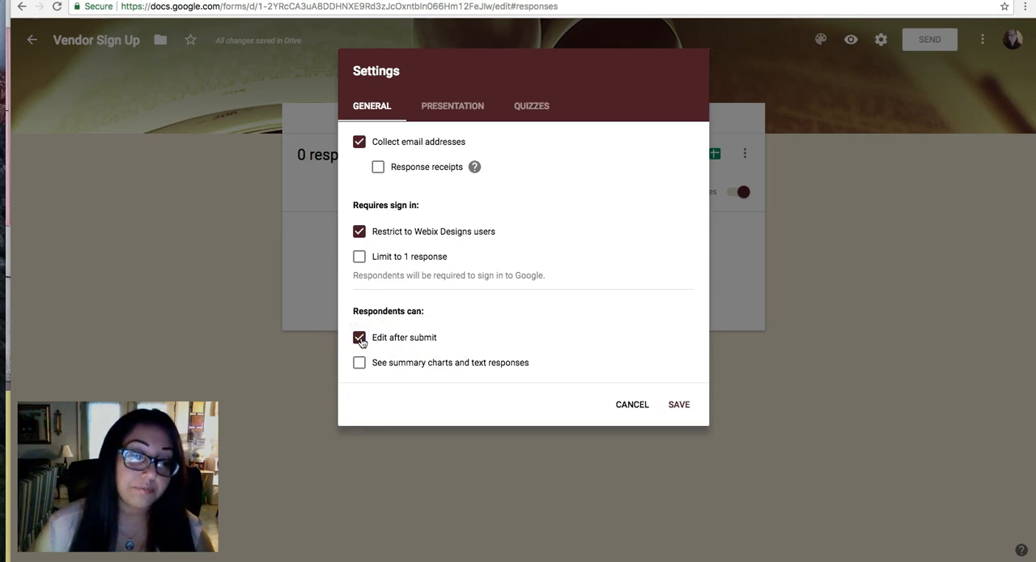
pyautogui.click(360, 339)
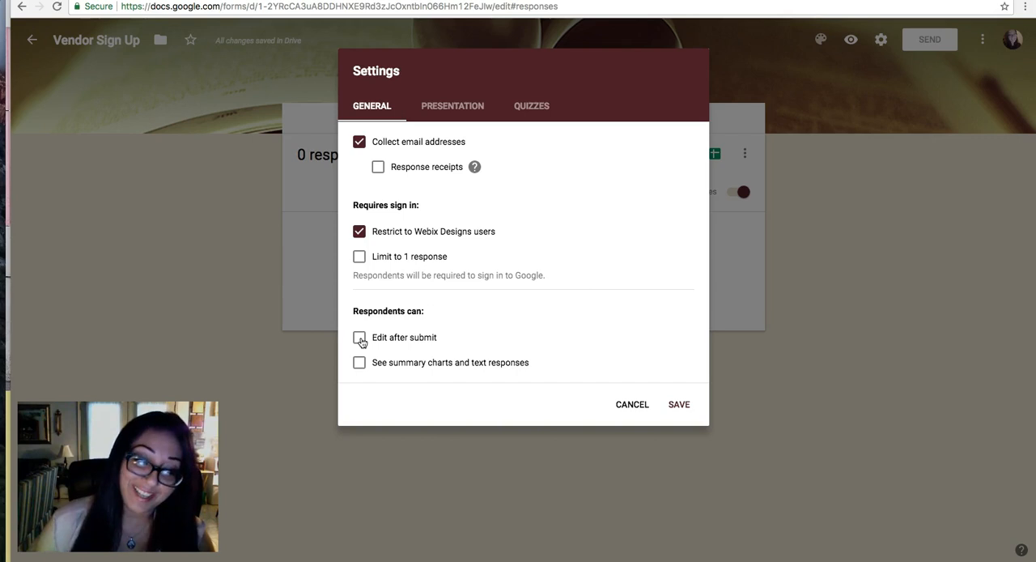
pyautogui.click(360, 363)
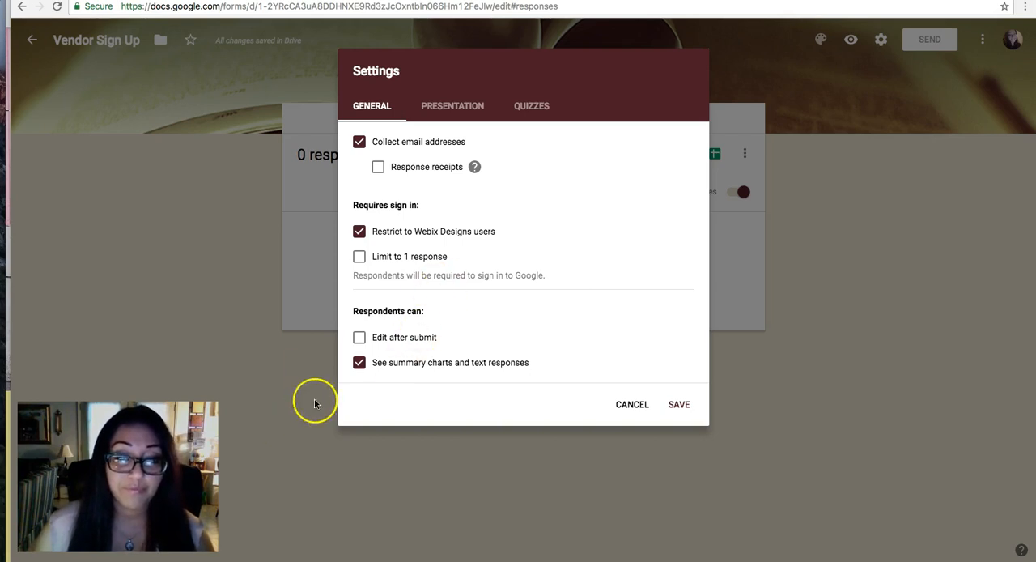
pyautogui.click(359, 363)
# Remove the sign-in restriction to Webix Designs users and save the form settings.
pyautogui.click(359, 231)
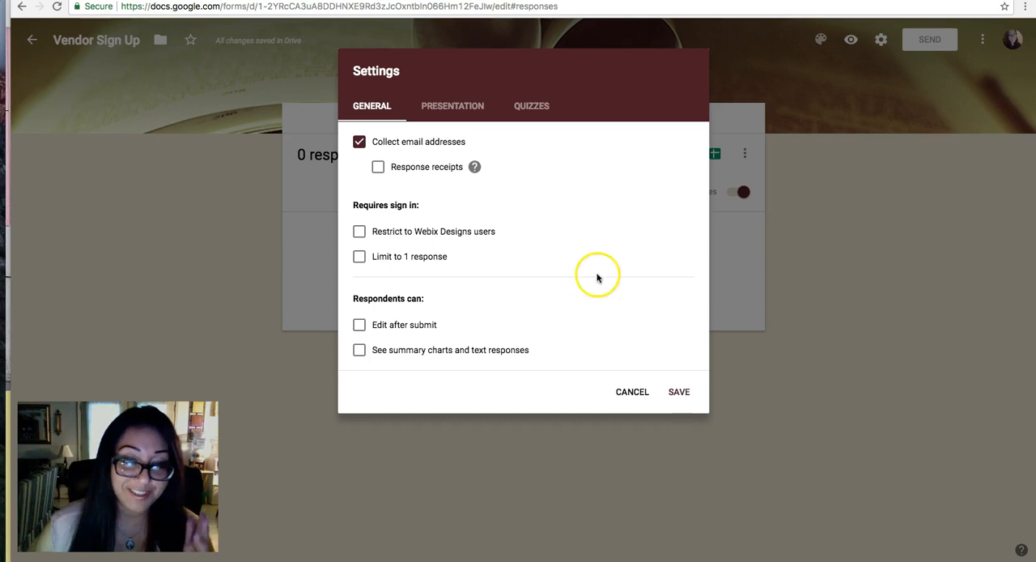
pyautogui.click(680, 393)
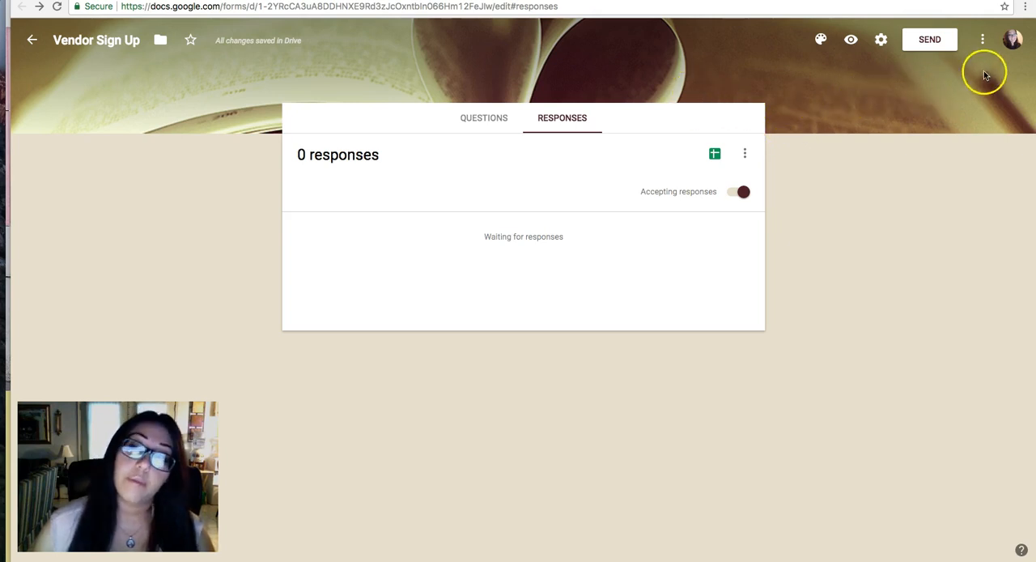
# Generate a shortened link in the form's sending options, and return to the option for sending by email.
pyautogui.click(939, 40)
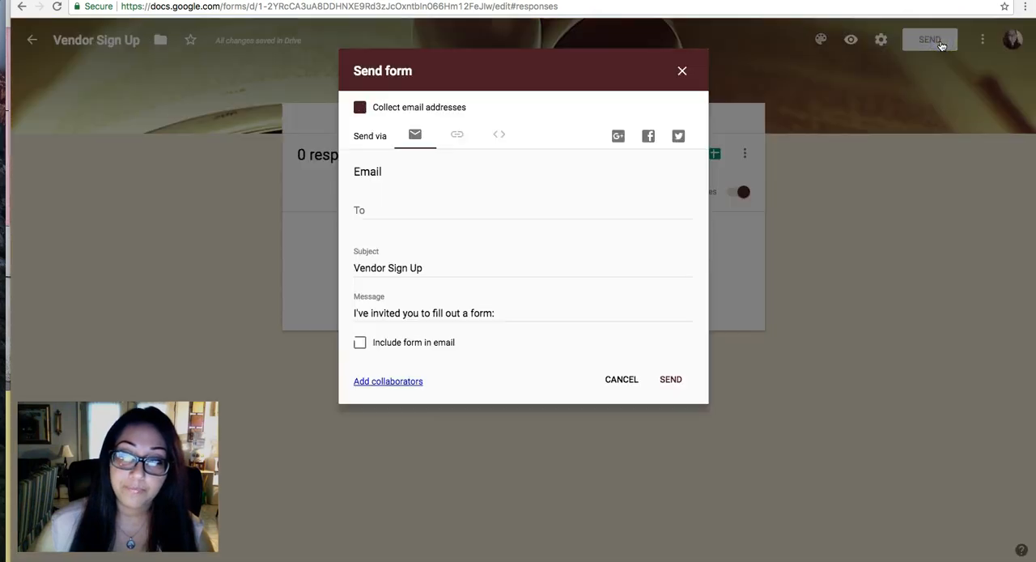
pyautogui.click(459, 137)
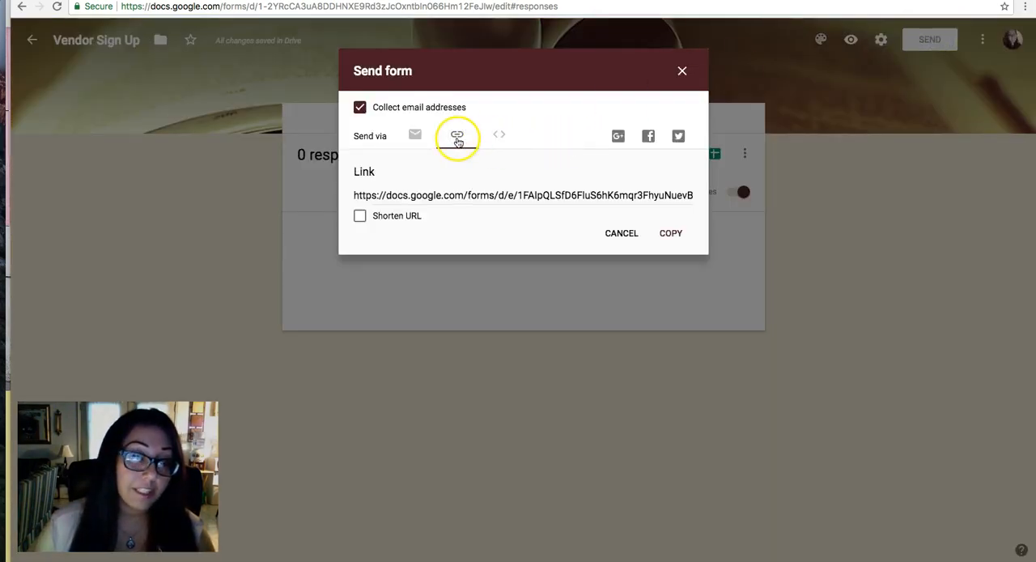
pyautogui.click(360, 217)
pyautogui.press('super+c')
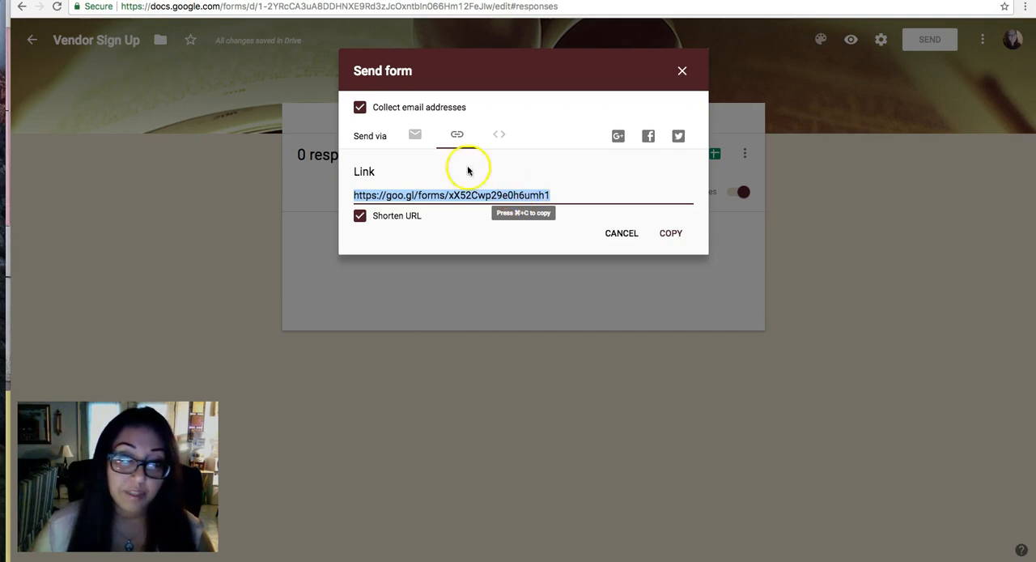
pyautogui.click(415, 135)
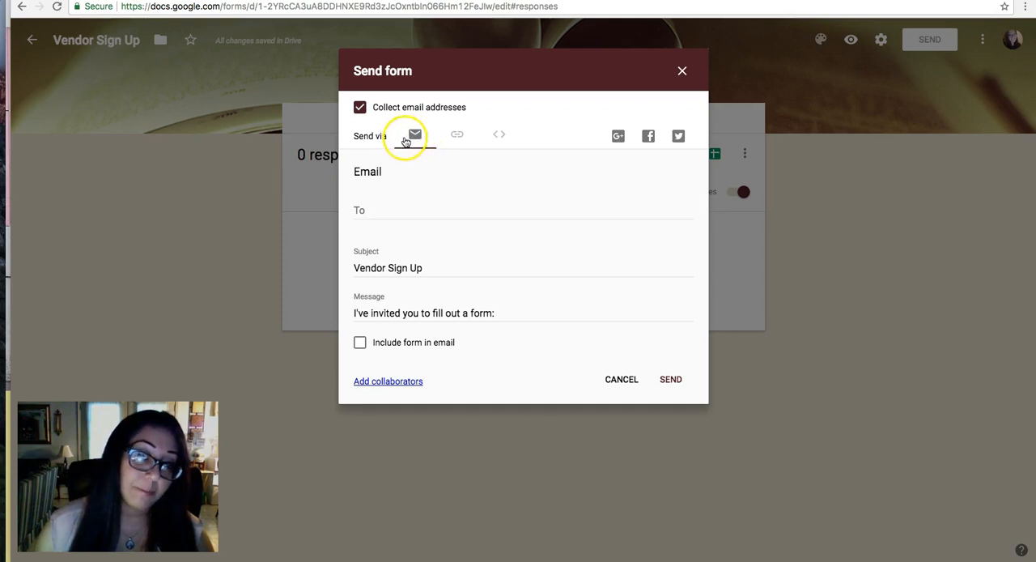
# Try including the form in the email invitation, leaving that option off.
pyautogui.click(358, 212)
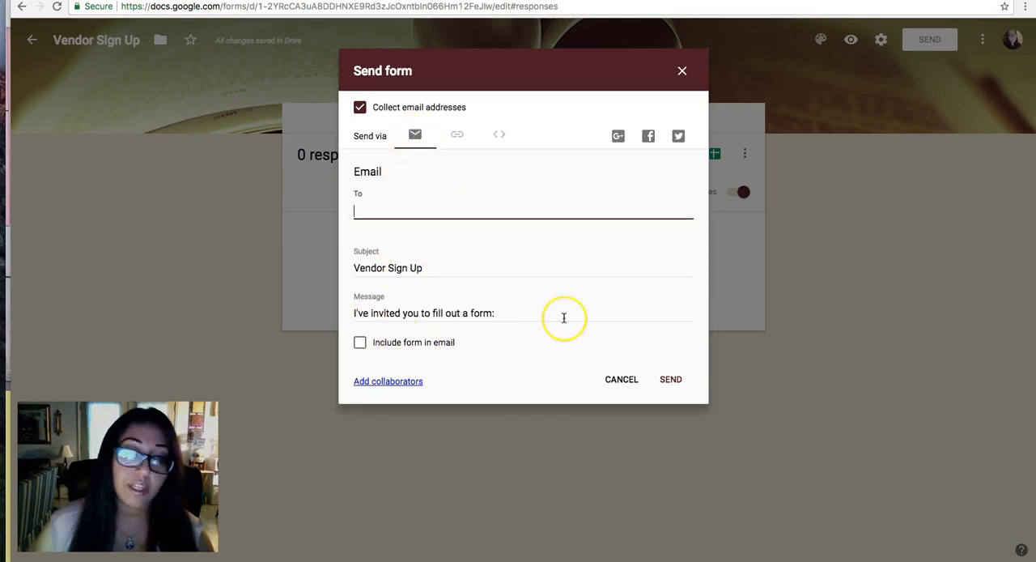
pyautogui.click(359, 343)
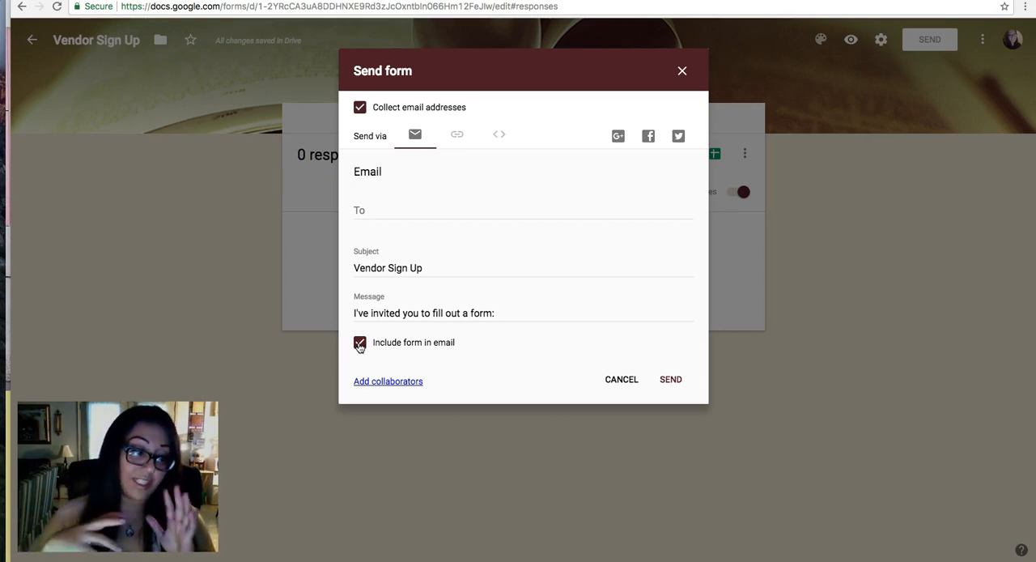
pyautogui.click(360, 344)
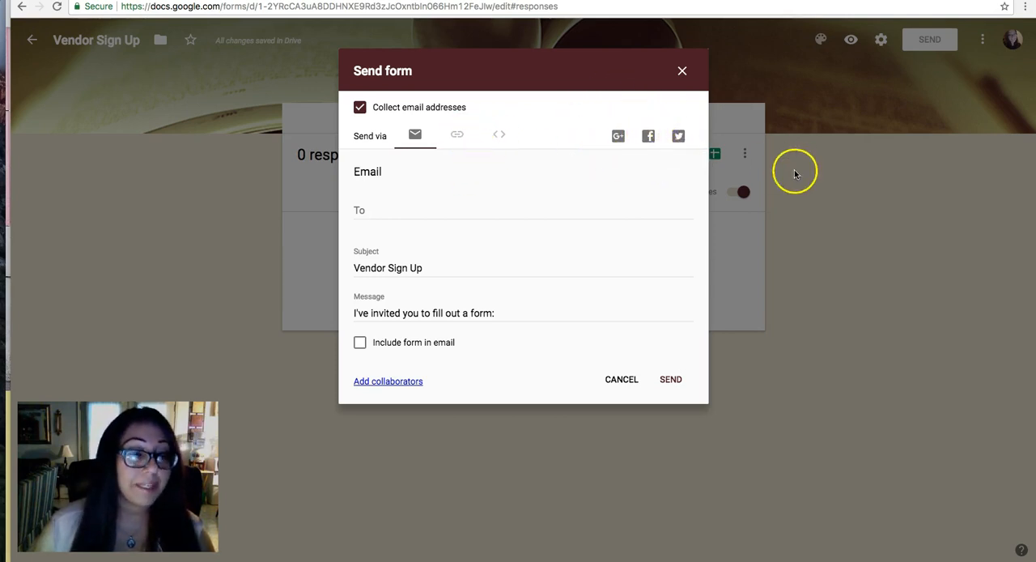
# View the form's HTML embed options, and open its shortened link in a new browser tab.
pyautogui.click(501, 138)
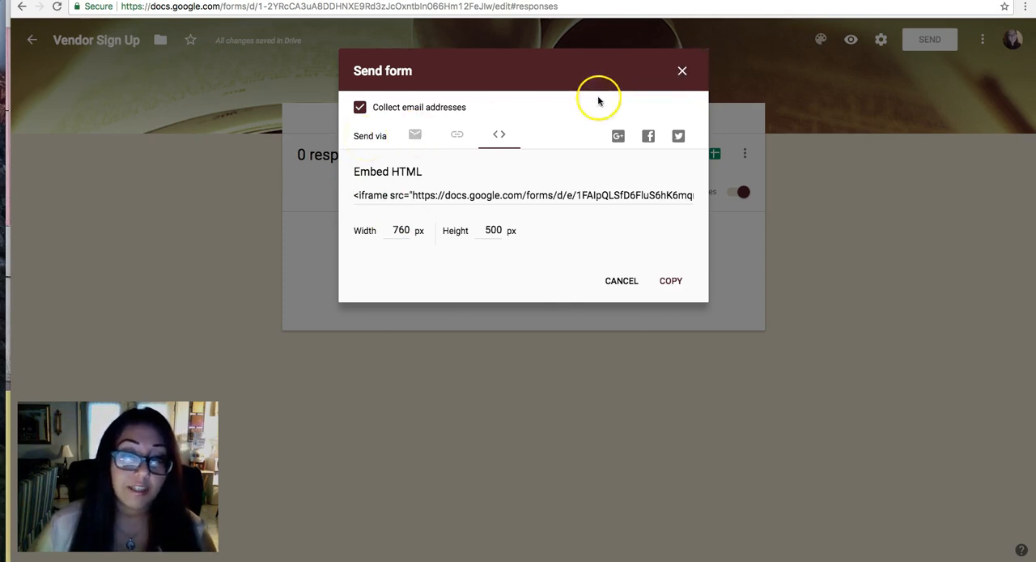
pyautogui.click(448, 135)
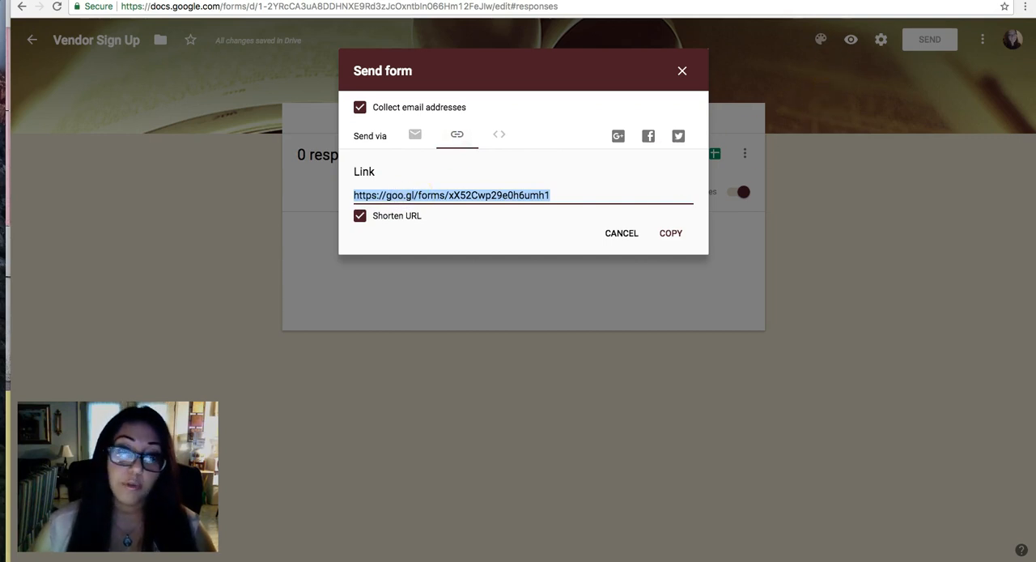
pyautogui.press('super+t')
pyautogui.press('super+v')
pyautogui.press('Return')
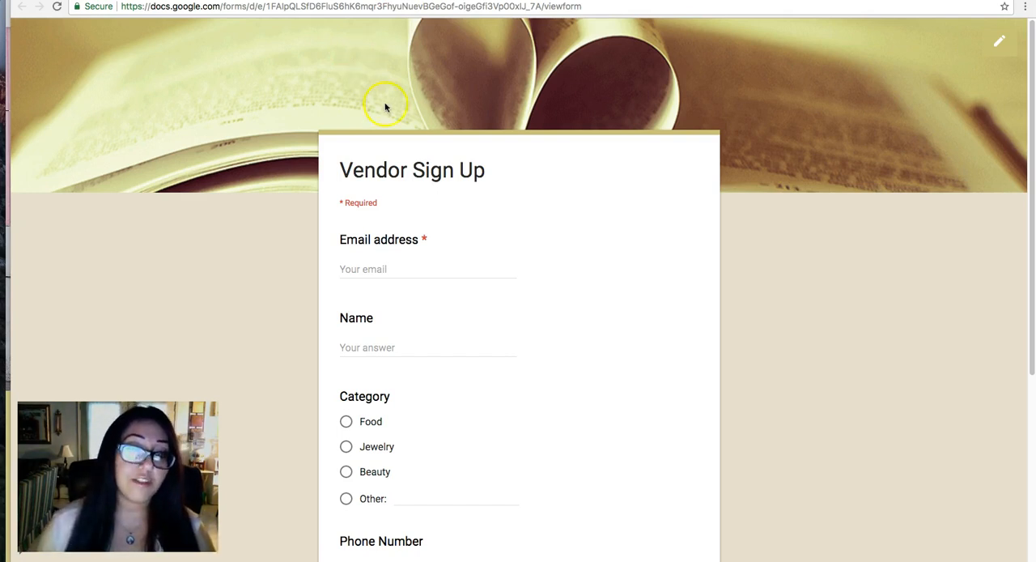
# Examine the live form's questions, comparing the required email address field with the separate Email Address question.
pyautogui.scroll(-2, 359, 152)
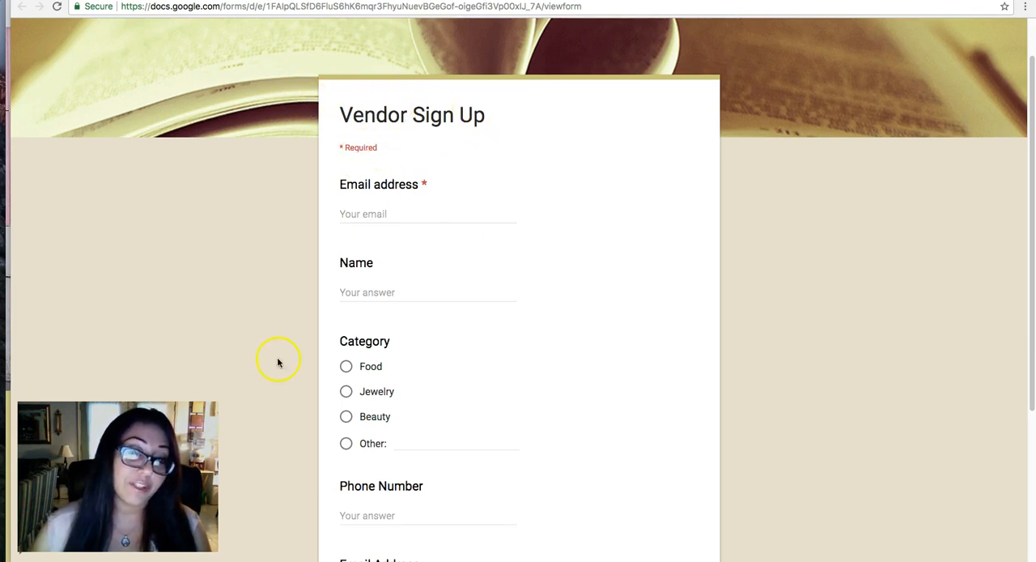
pyautogui.moveTo(346, 342); pyautogui.dragTo(529, 367)
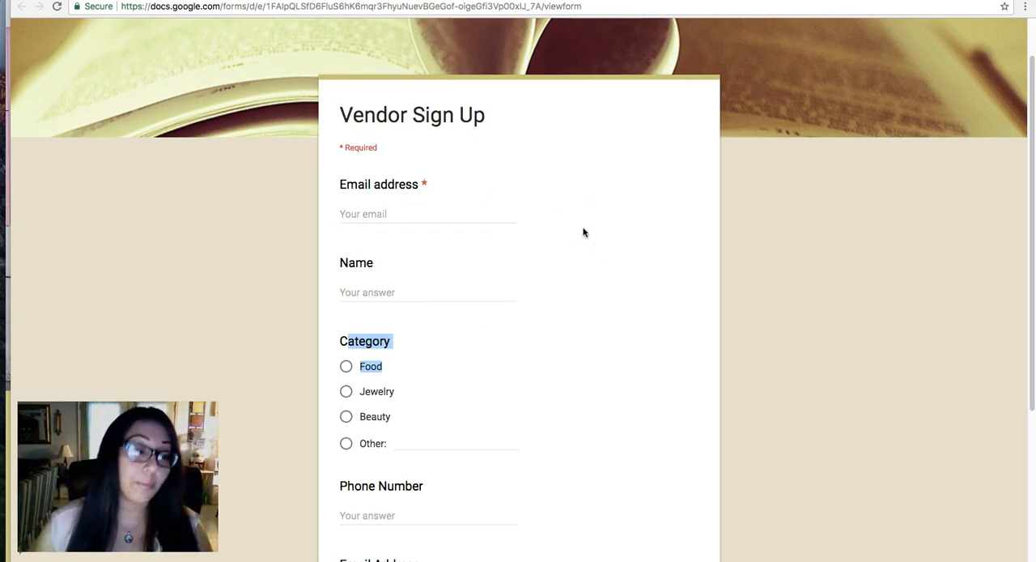
pyautogui.click(421, 222)
pyautogui.click(434, 216)
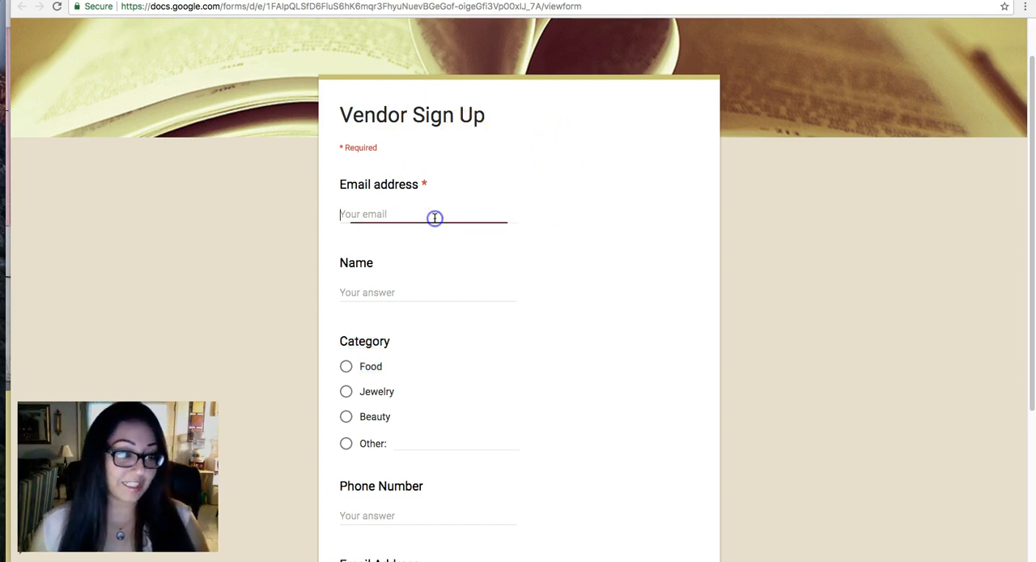
pyautogui.scroll(-5, 435, 217)
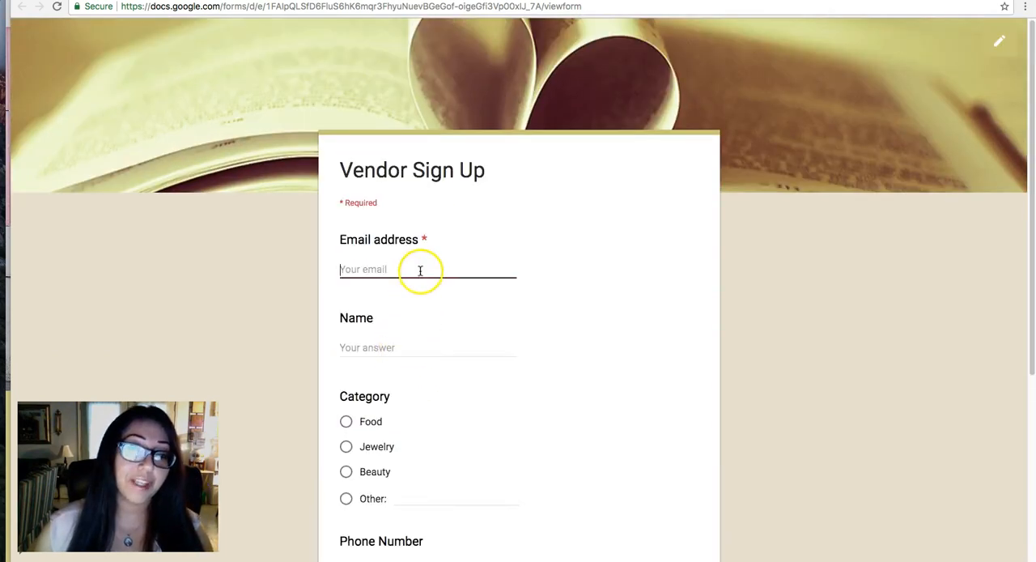
pyautogui.click(421, 258)
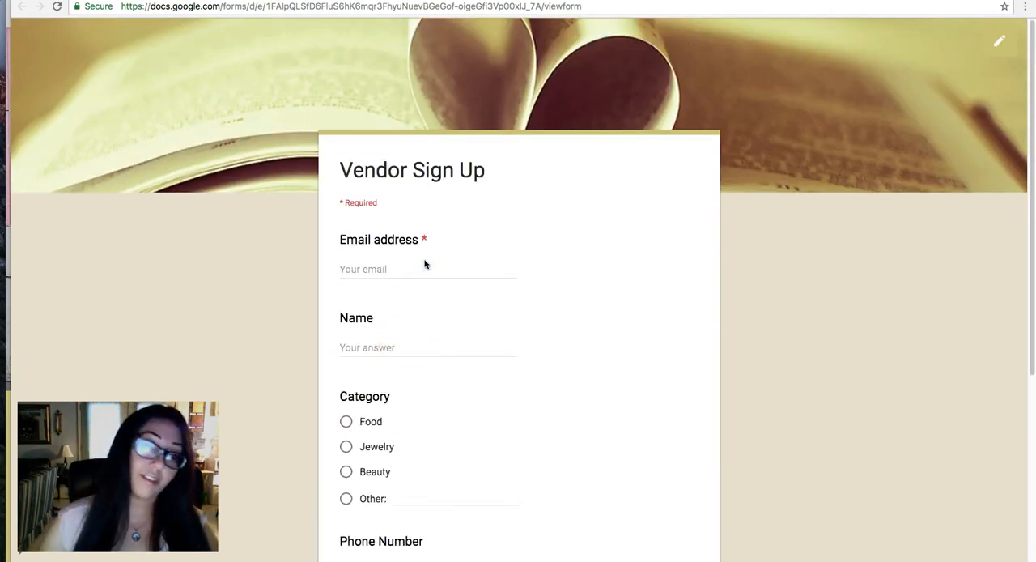
# Fill in the respondent's email address and name on the live Vendor Sign Up form.
pyautogui.click(377, 271)
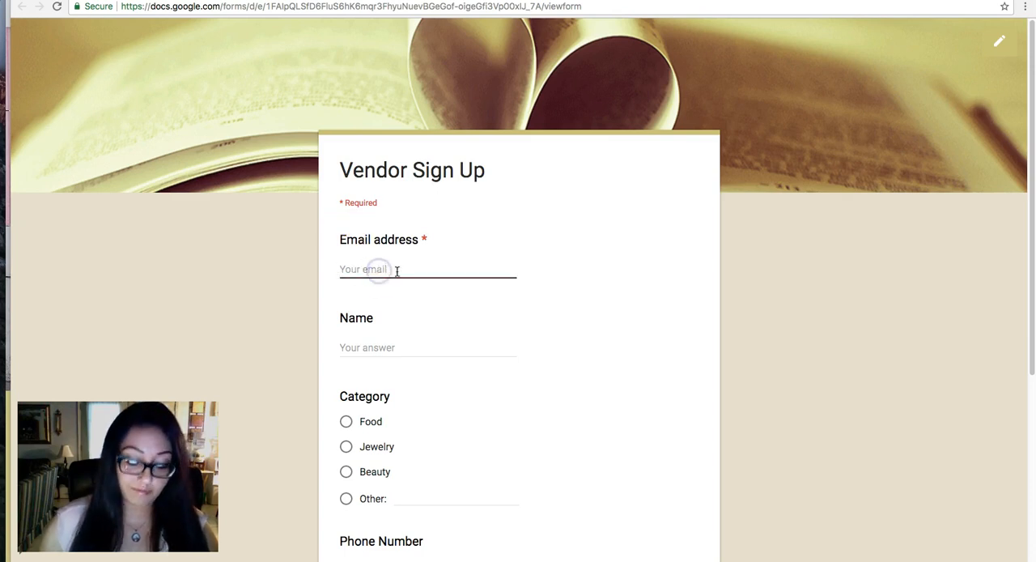
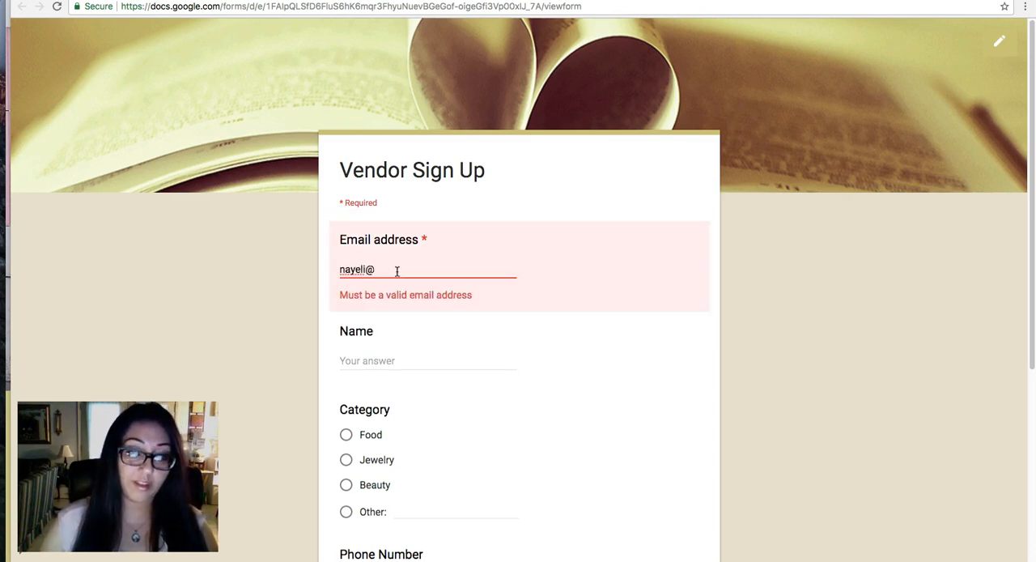
pyautogui.press('Tab')
pyautogui.scroll(-2, 424, 265)
pyautogui.write('Nayeli')
pyautogui.scroll(-1, 426, 267)
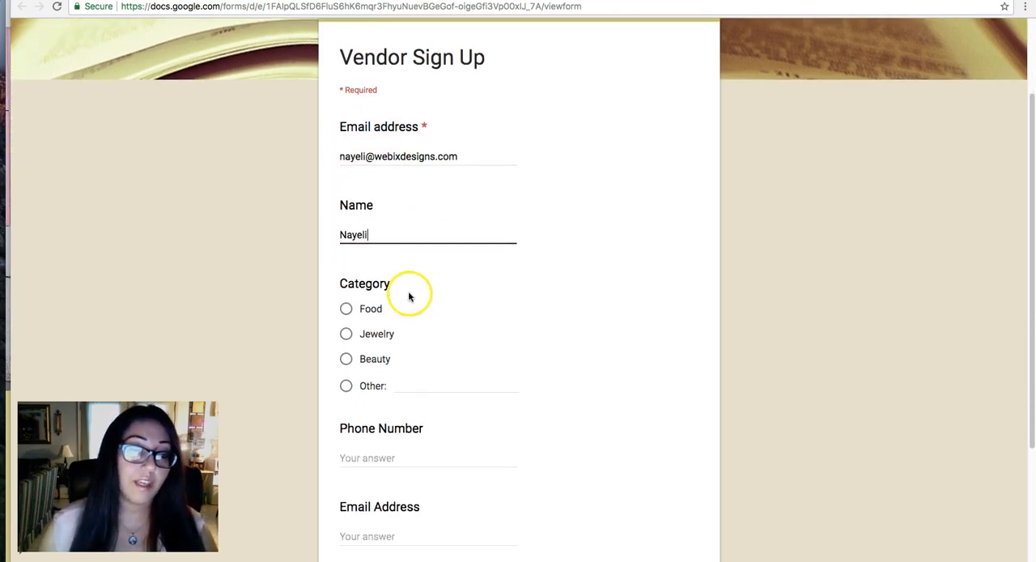
# Choose Jewelry as the category and enter the respondent's phone number.
pyautogui.click(348, 333)
pyautogui.scroll(-3, 407, 353)
pyautogui.click(398, 346)
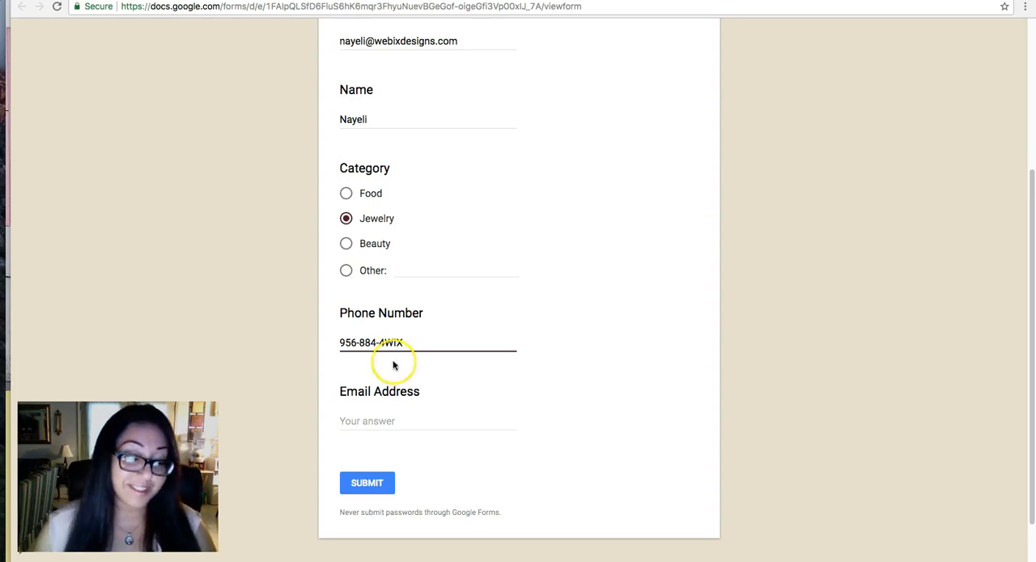
# Answer the last Email Address question with "me" and submit the test response.
pyautogui.click(394, 420)
pyautogui.write('me')
pyautogui.click(444, 463)
pyautogui.click(364, 485)
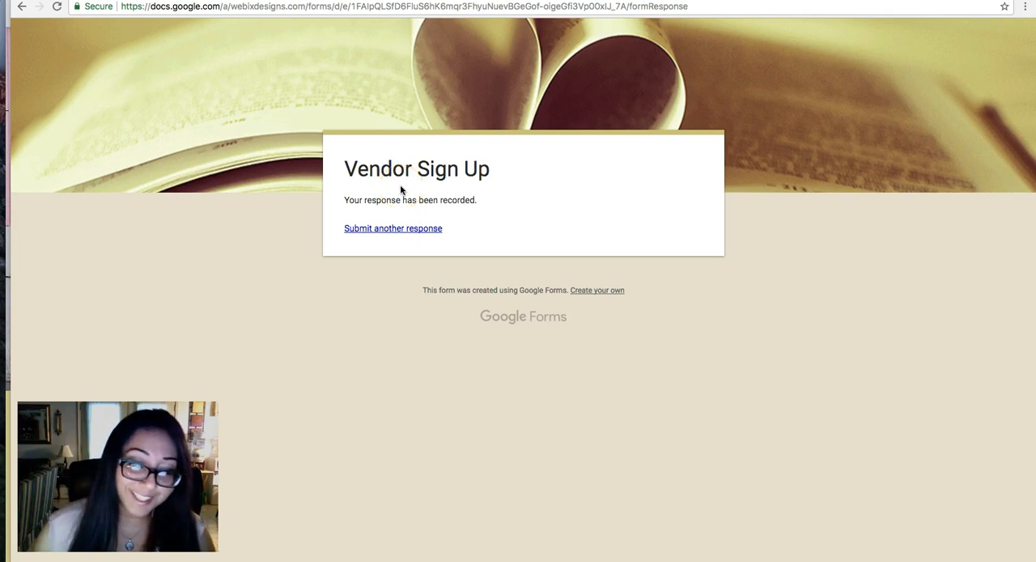
# Close the sending options in the form editor, and compare the individual and summary views of the responses.
pyautogui.hotkey('ctrl', 'shift', 'Tab')
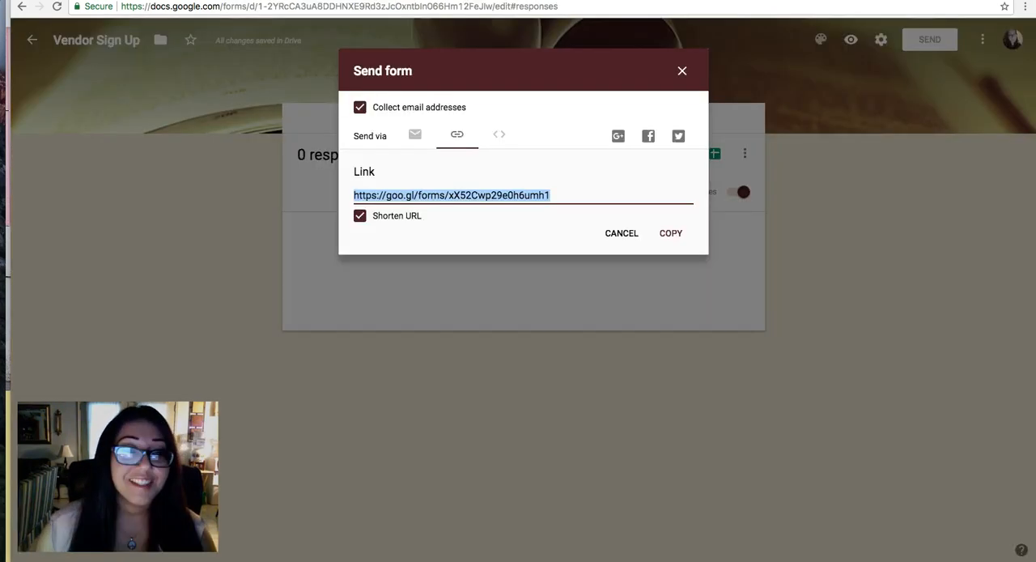
pyautogui.click(677, 74)
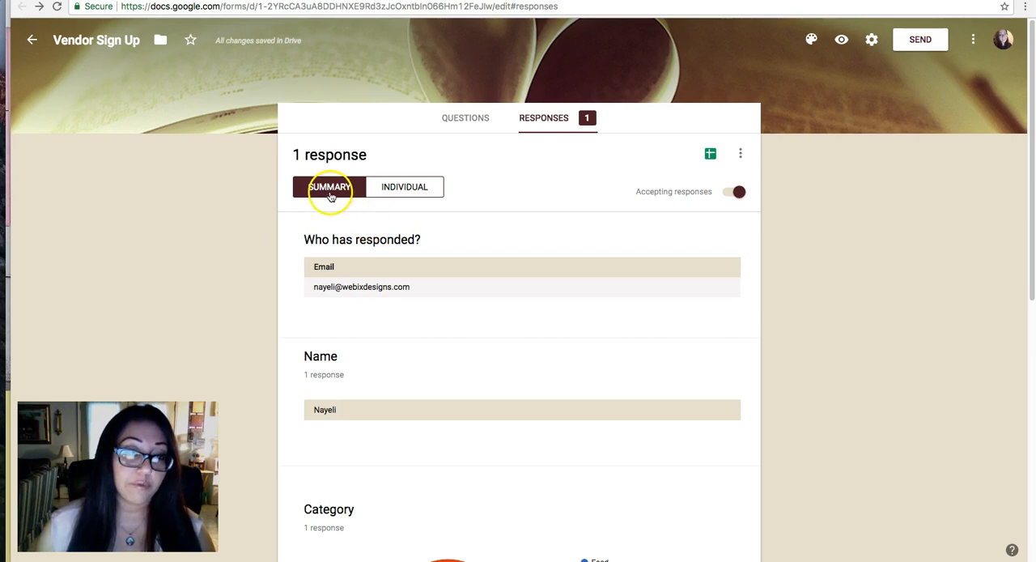
pyautogui.click(405, 190)
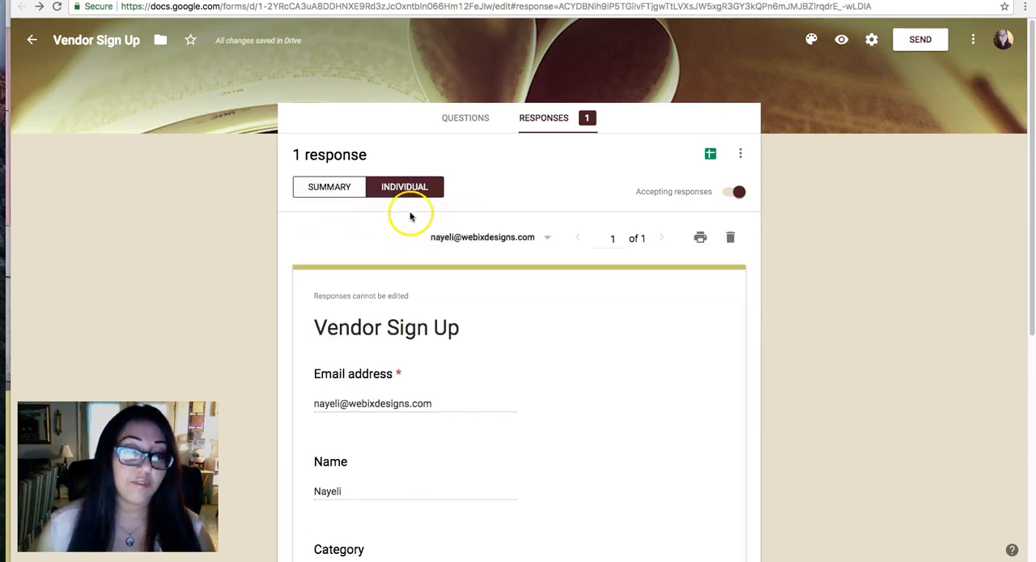
pyautogui.click(317, 186)
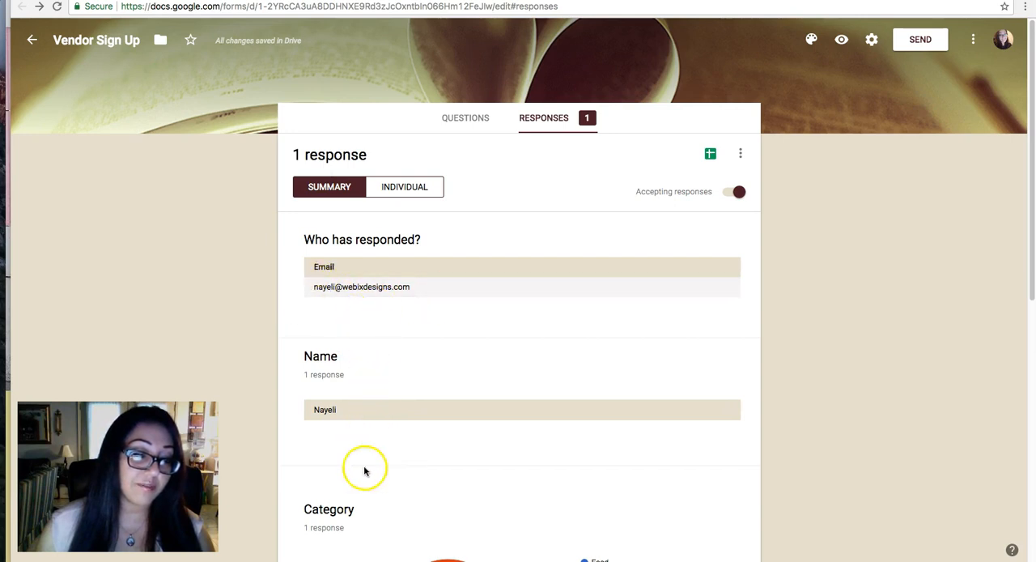
# Examine the response summary, from the respondent's email and name to the Category chart, phone number and Email Address answers.
pyautogui.scroll(-3, 388, 402)
pyautogui.scroll(-1, 365, 289)
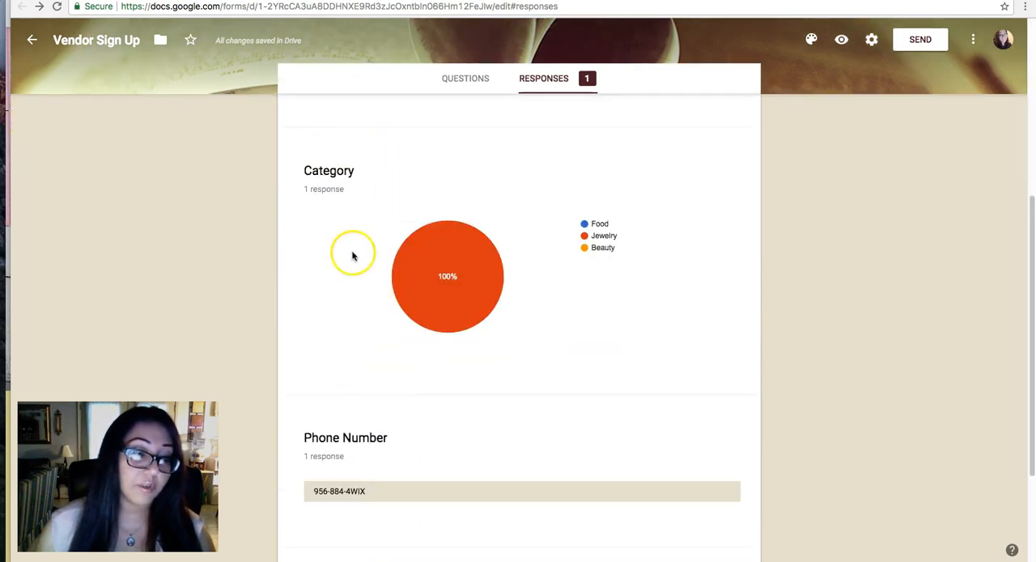
pyautogui.scroll(-2, 351, 254)
pyautogui.scroll(6, 351, 278)
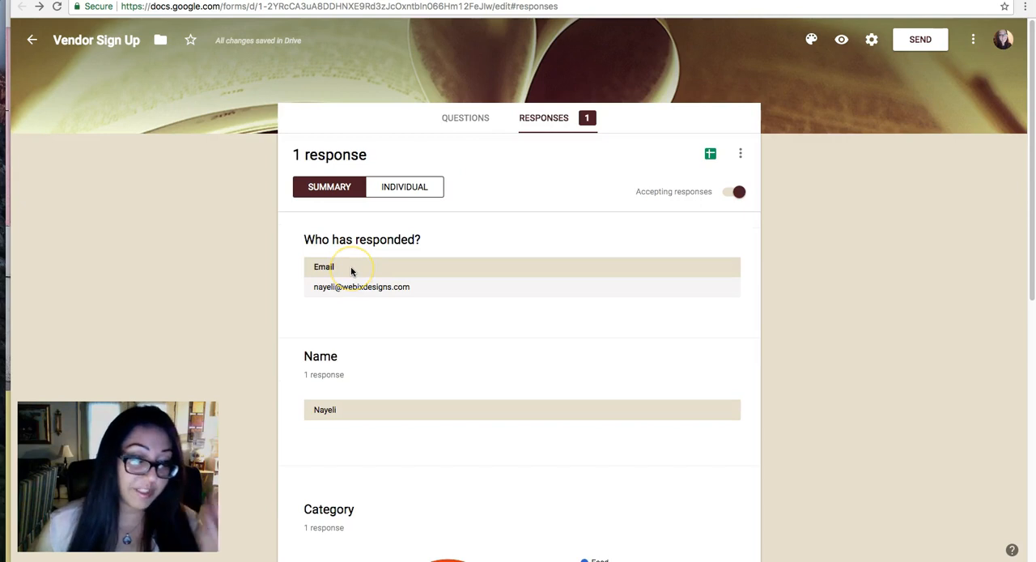
pyautogui.scroll(-5, 352, 271)
pyautogui.scroll(1, 351, 271)
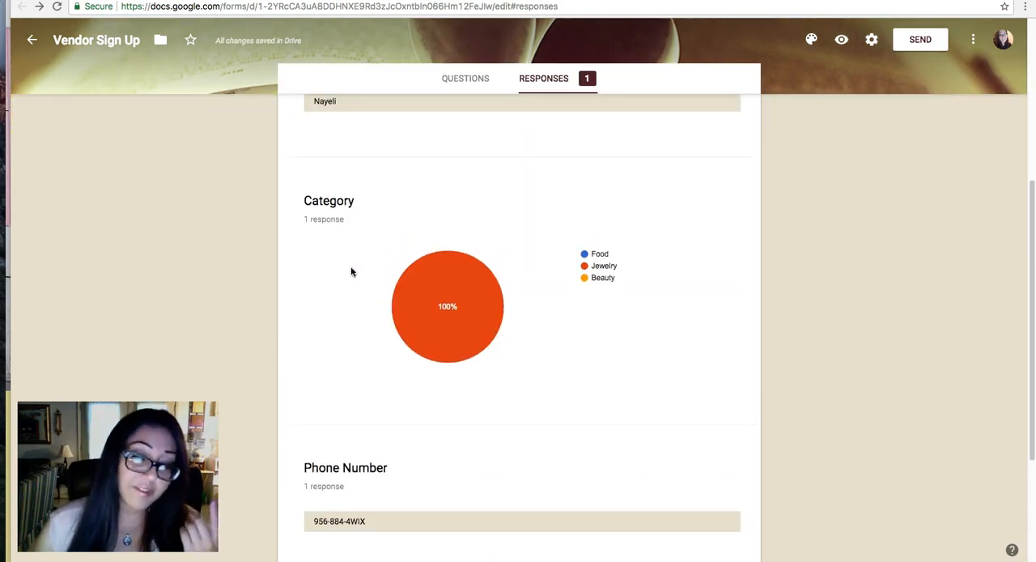
pyautogui.moveTo(448, 297)
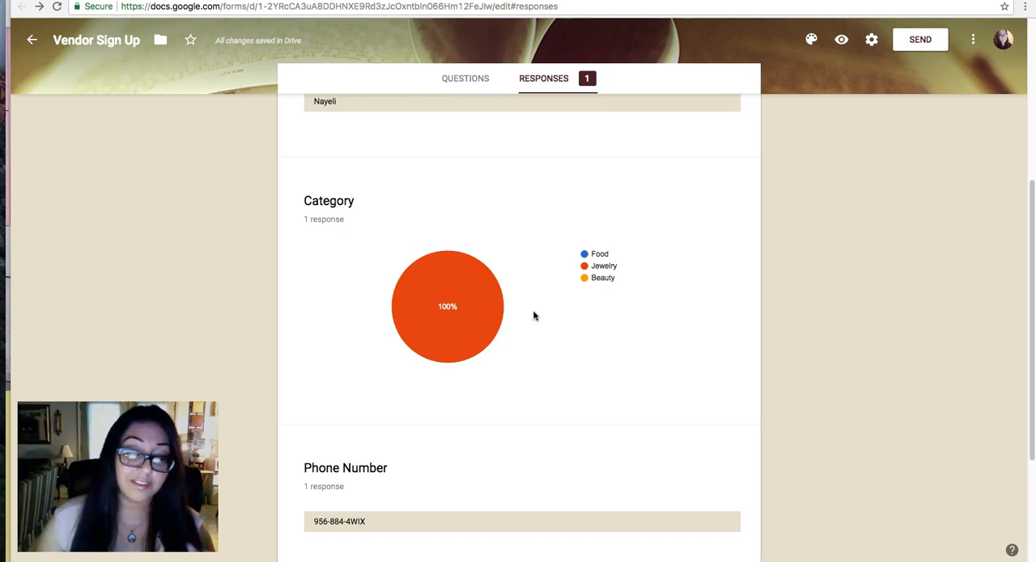
pyautogui.scroll(-3, 548, 326)
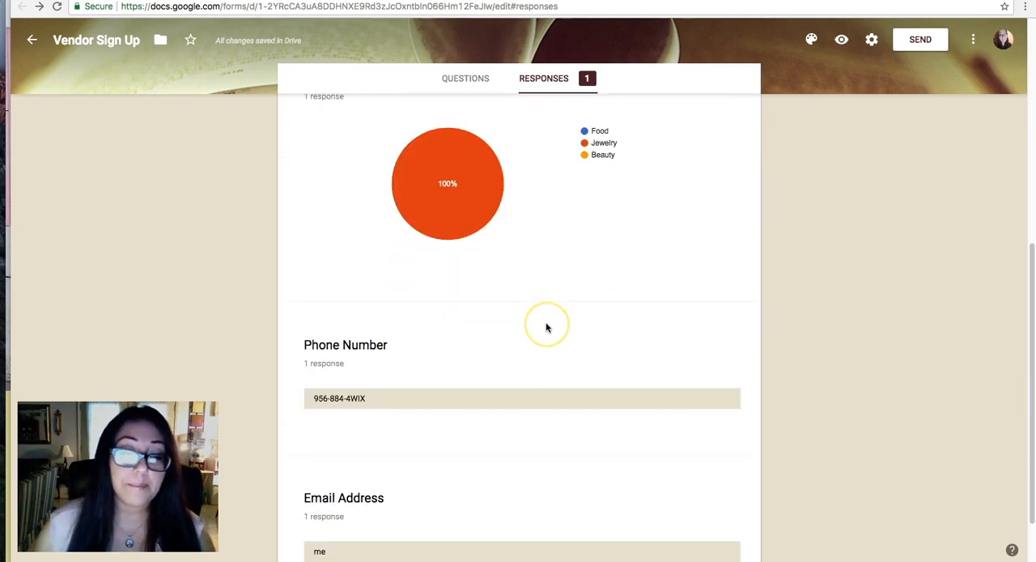
pyautogui.scroll(3, 546, 327)
pyautogui.scroll(-1, 545, 326)
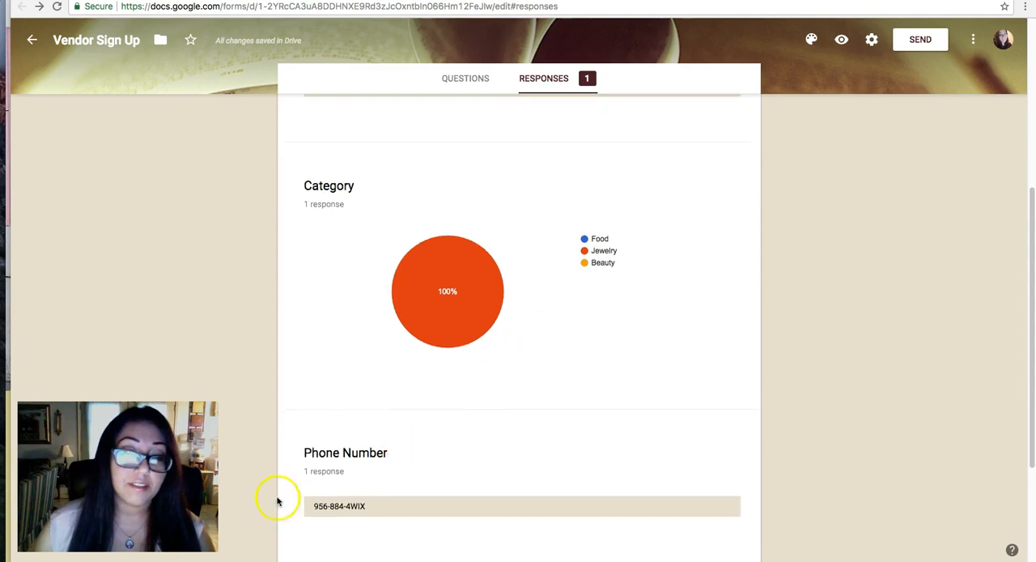
pyautogui.scroll(-3, 374, 478)
pyautogui.scroll(7, 397, 462)
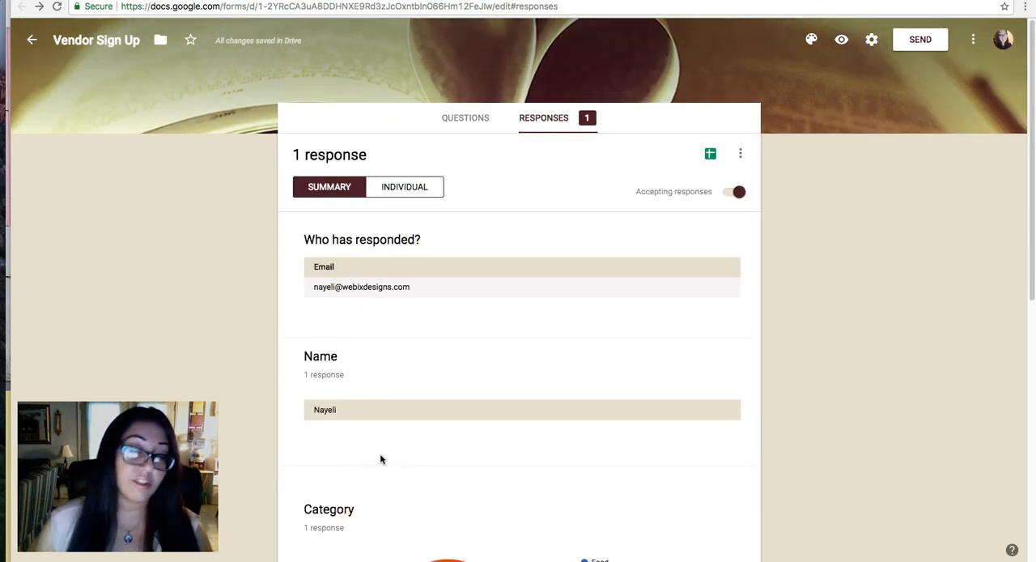
# Examine the individual response, including its answers, the respondent choices and the options to print or delete it.
pyautogui.click(403, 186)
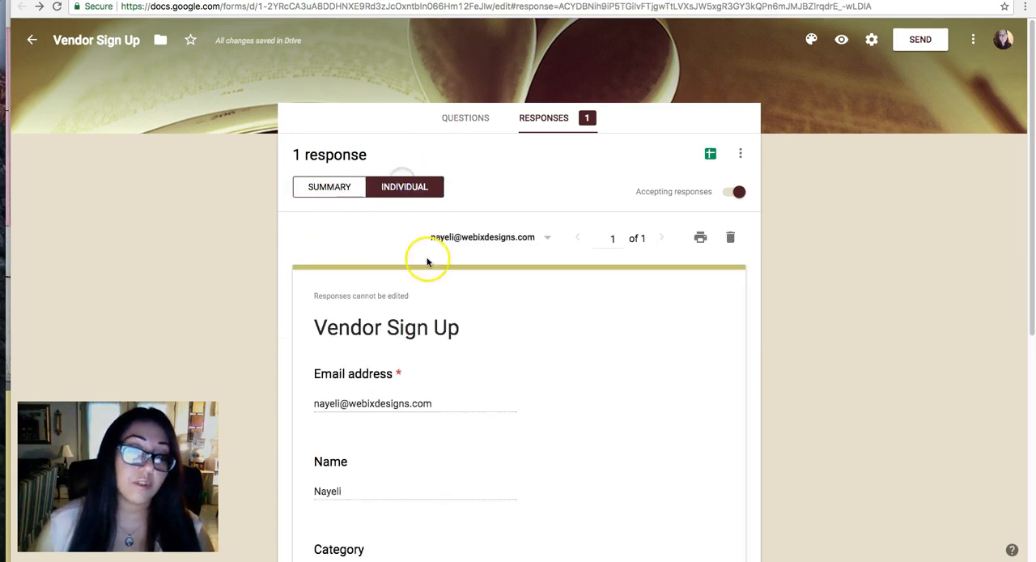
pyautogui.scroll(-5, 499, 286)
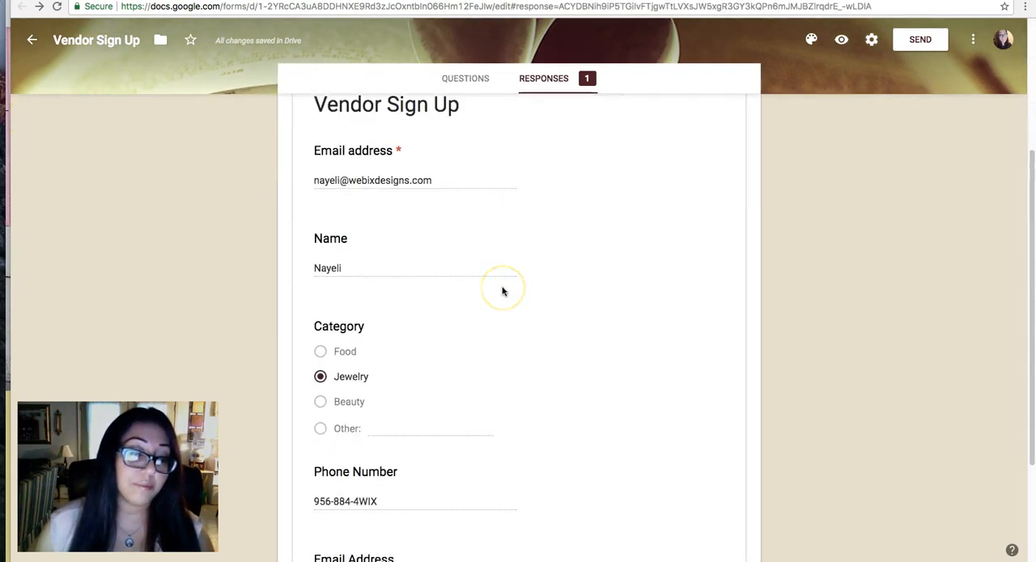
pyautogui.scroll(5, 501, 316)
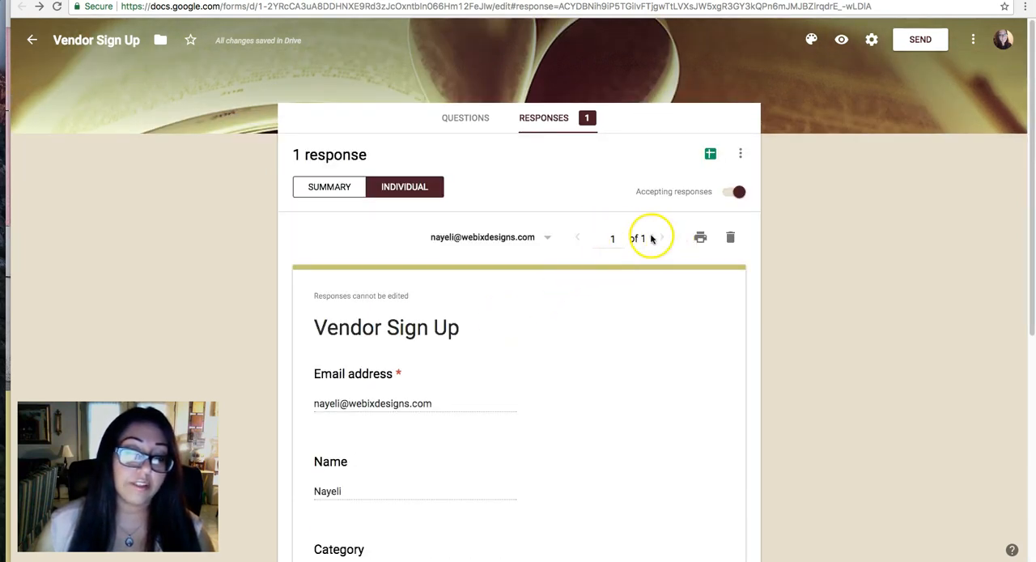
pyautogui.click(548, 236)
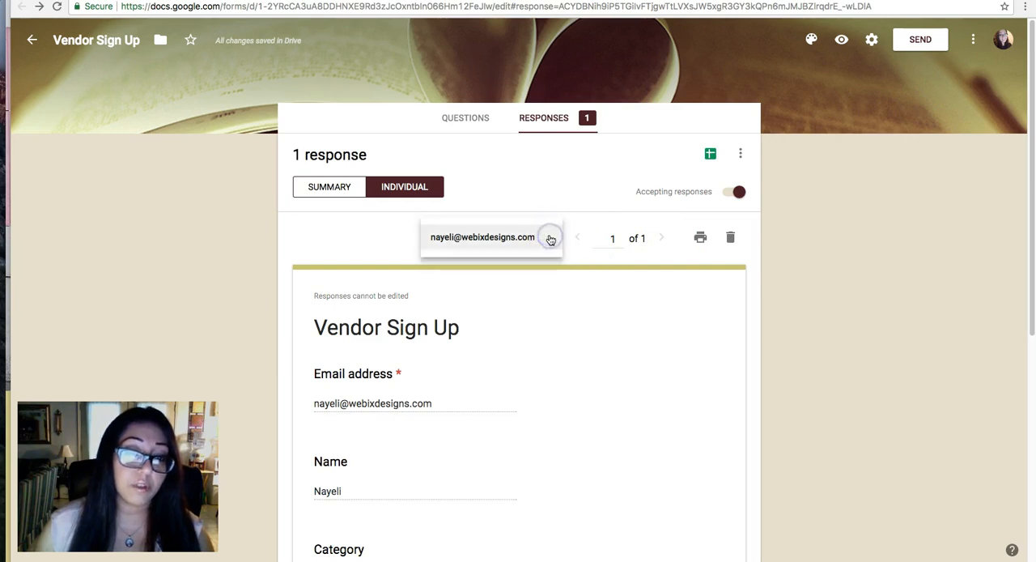
pyautogui.click(545, 327)
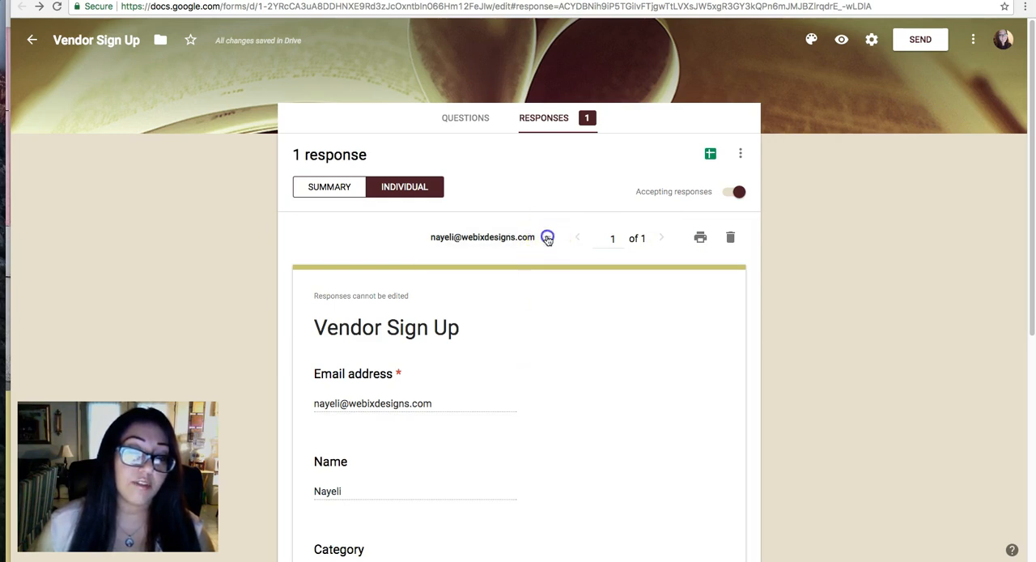
pyautogui.click(547, 237)
pyautogui.click(605, 365)
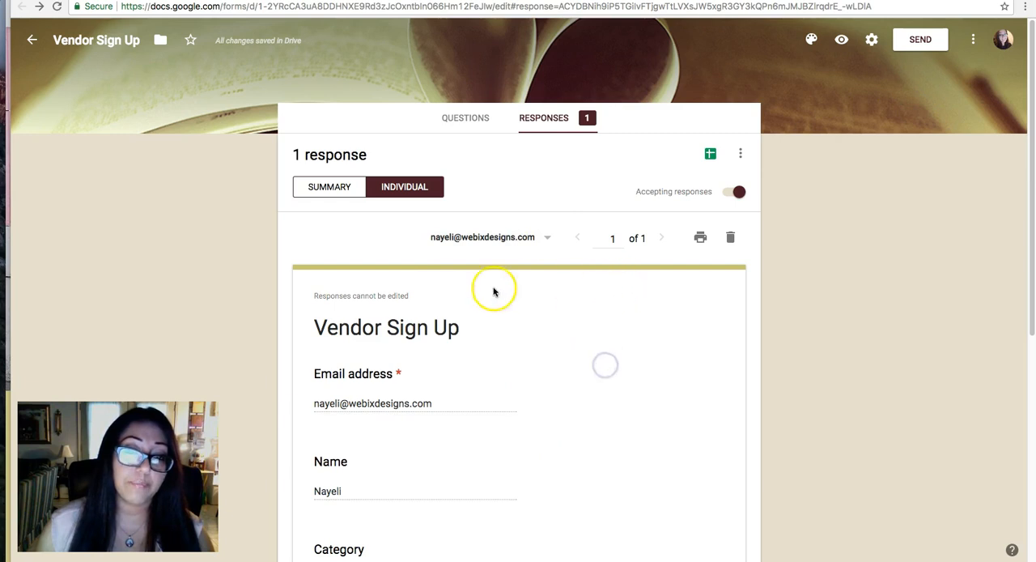
pyautogui.scroll(-2, 509, 351)
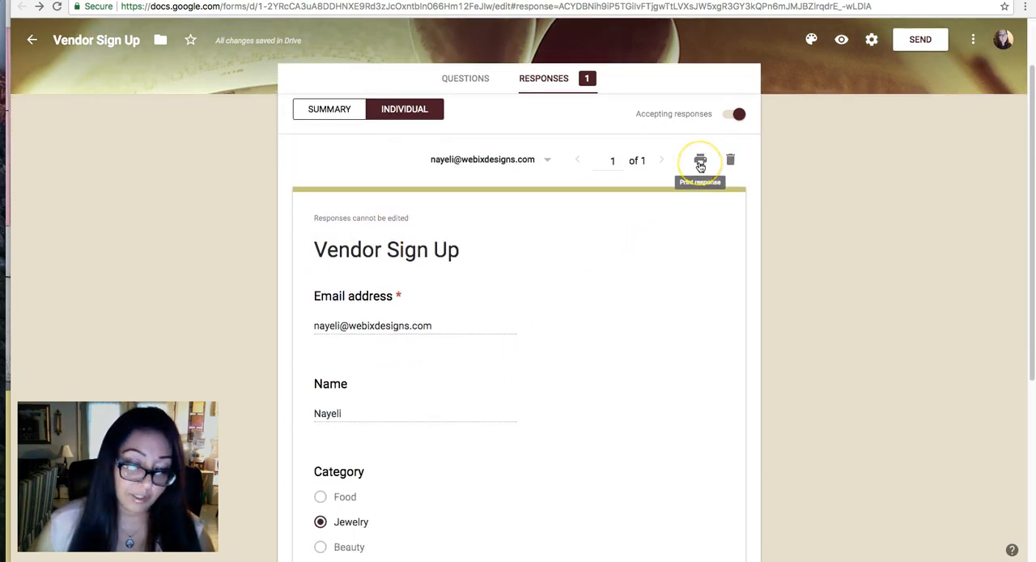
pyautogui.click(732, 161)
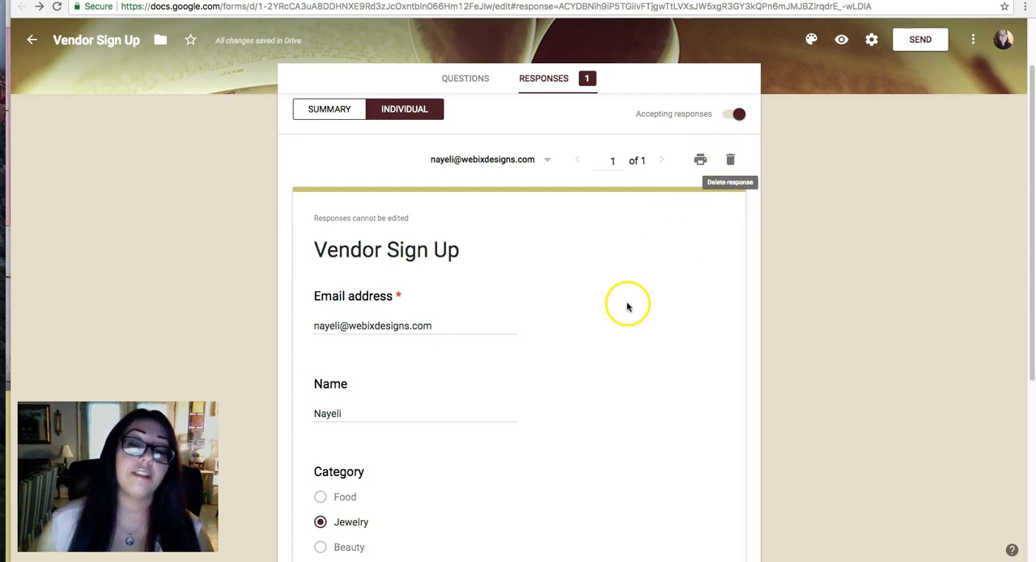
# Create a new spreadsheet named "Vendor Sign Up (Responses)" as the destination for the form's responses.
pyautogui.scroll(2, 624, 303)
pyautogui.click(711, 154)
pyautogui.click(624, 148)
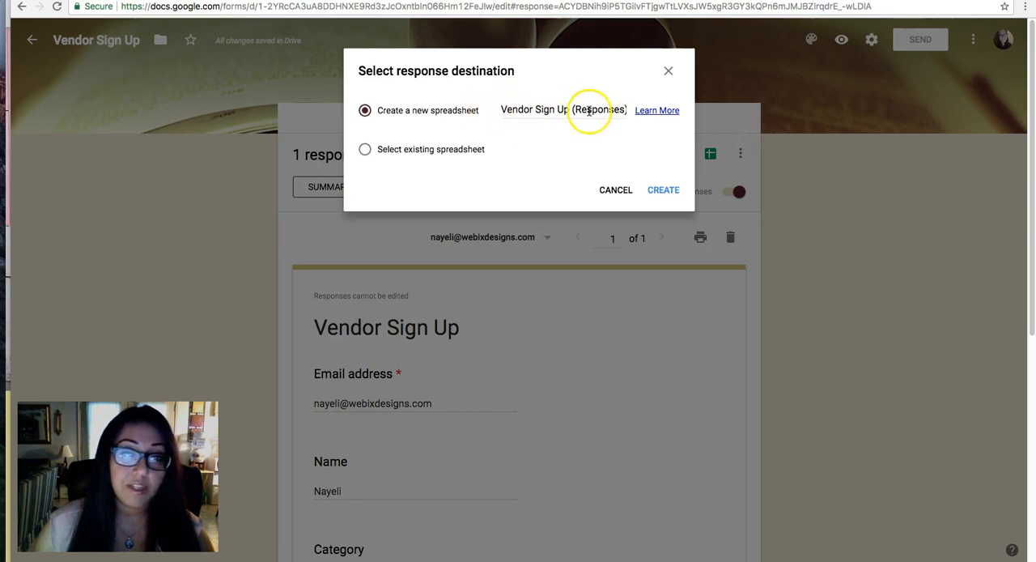
pyautogui.click(662, 191)
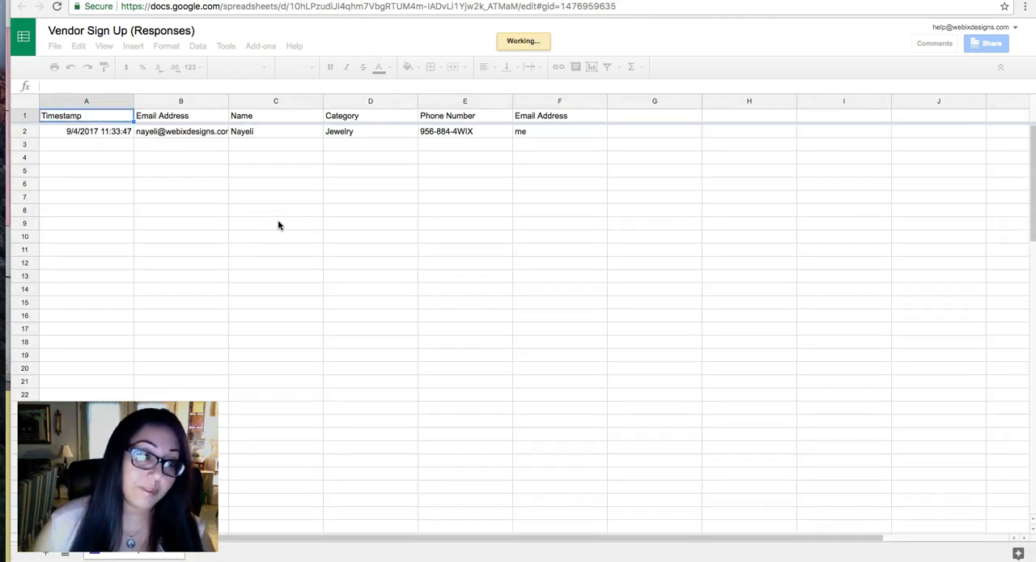
# Examine the answer columns in the new response spreadsheet and compare them with the individual response in the form editor.
pyautogui.click(289, 100)
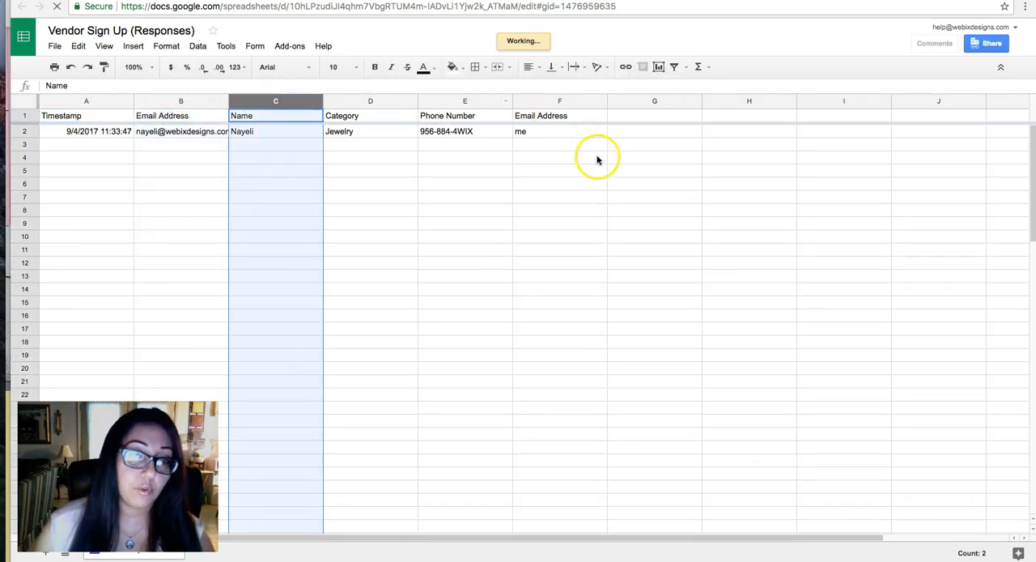
pyautogui.click(571, 225)
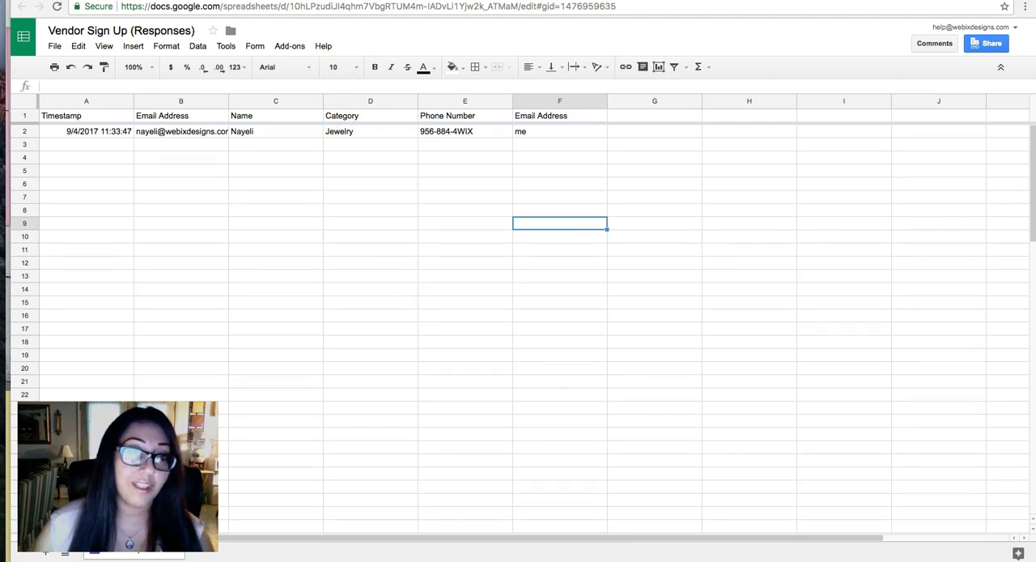
pyautogui.click(321, 2)
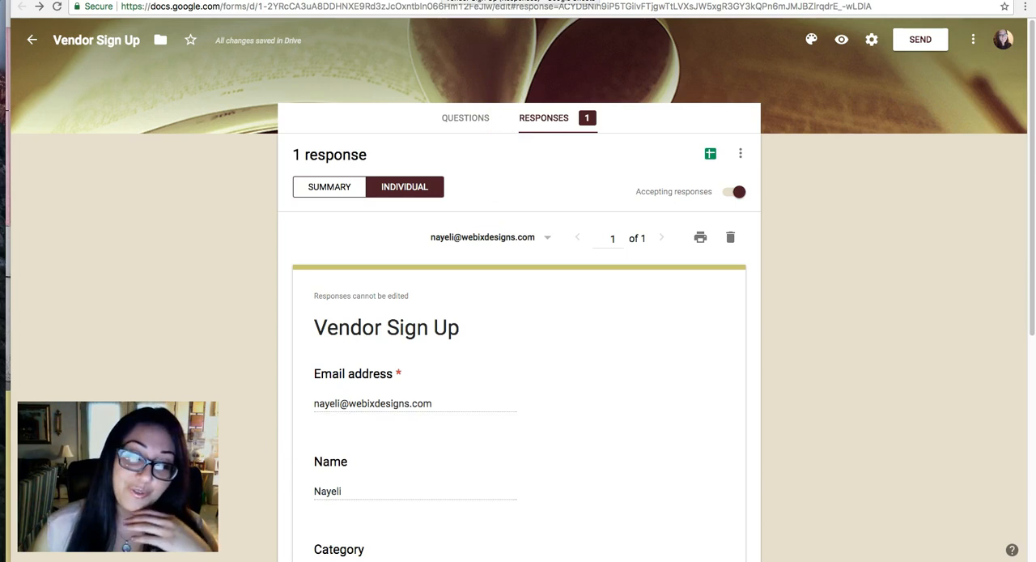
pyautogui.click(455, 0)
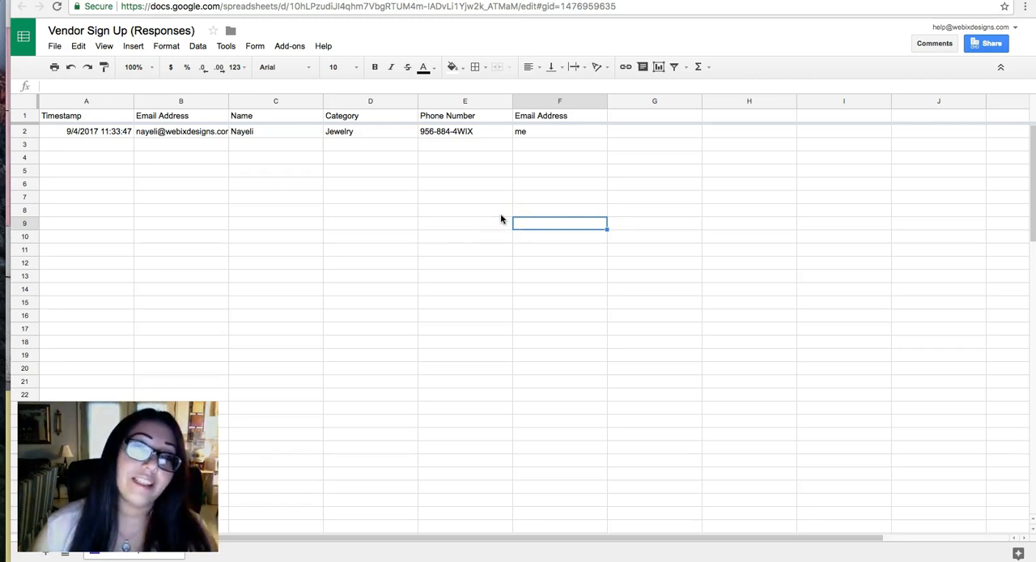
# Publish only the Form Responses 1 sheet to the web as a web page and confirm the publication.
pyautogui.click(55, 49)
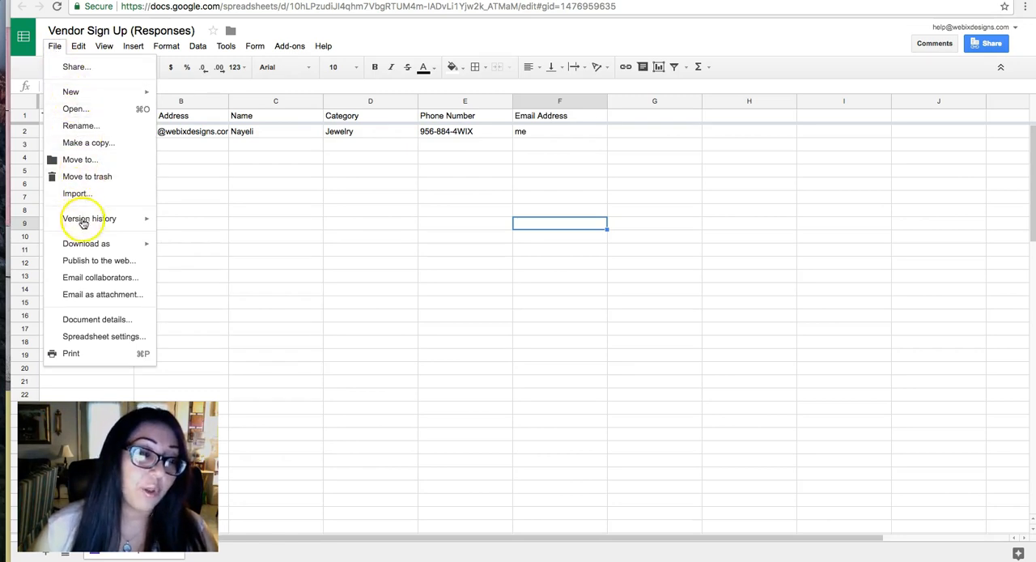
pyautogui.click(86, 267)
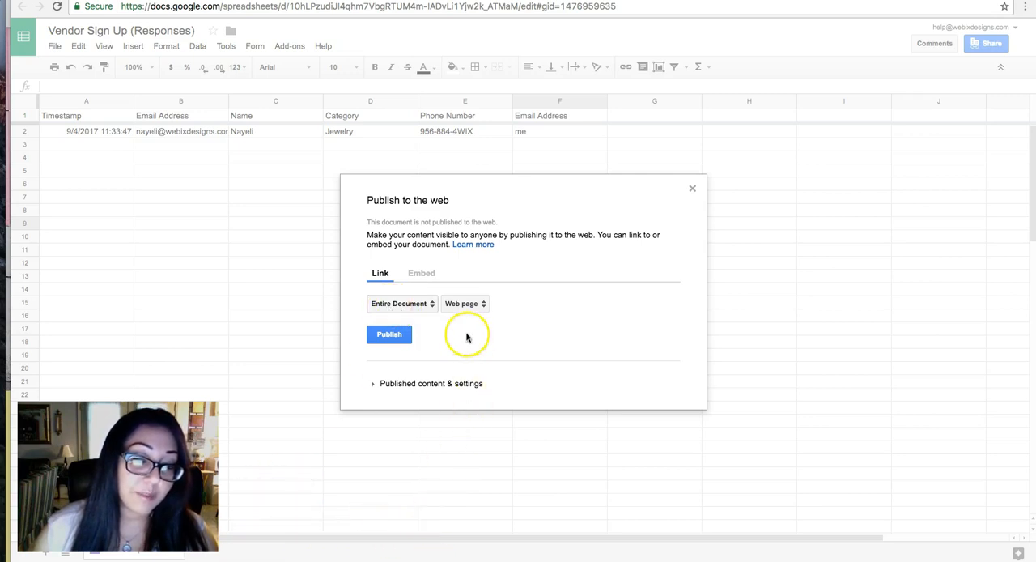
pyautogui.click(410, 304)
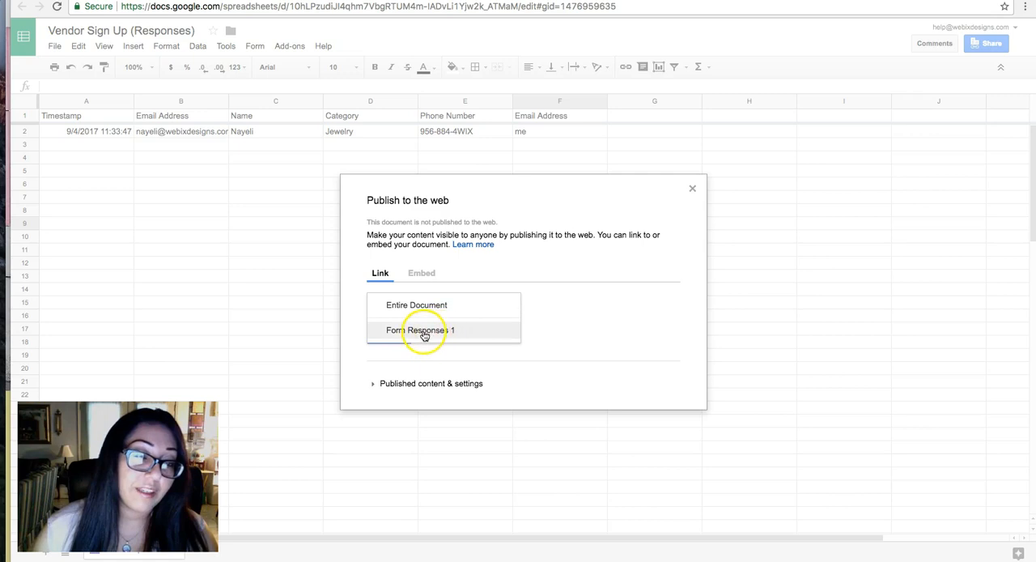
pyautogui.click(435, 336)
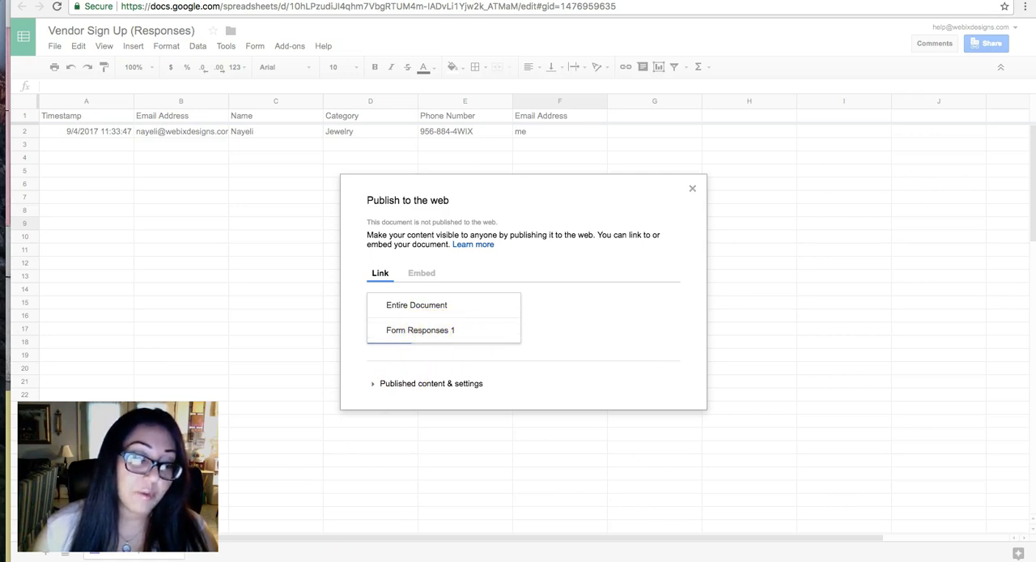
pyautogui.click(424, 330)
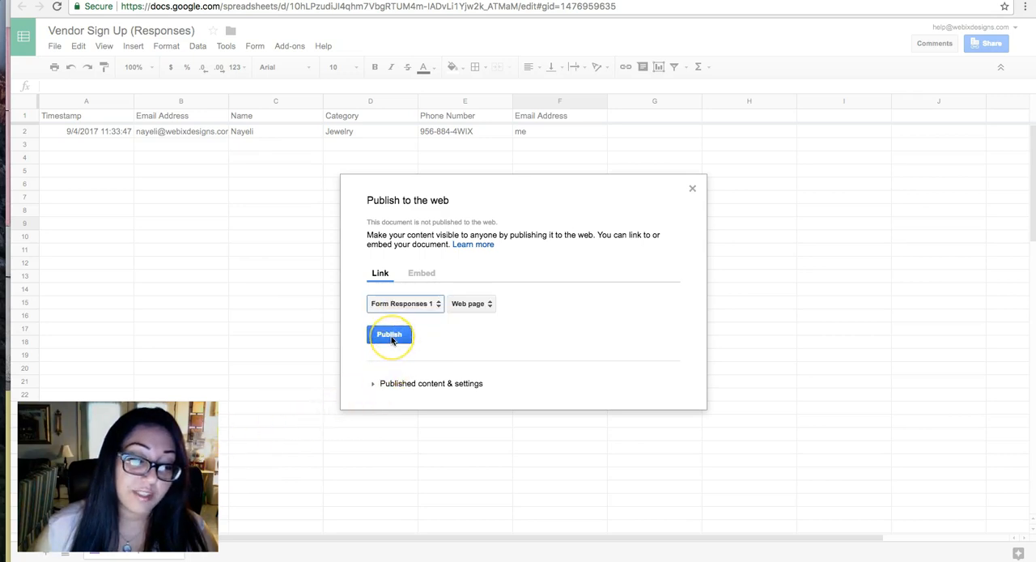
pyautogui.click(390, 335)
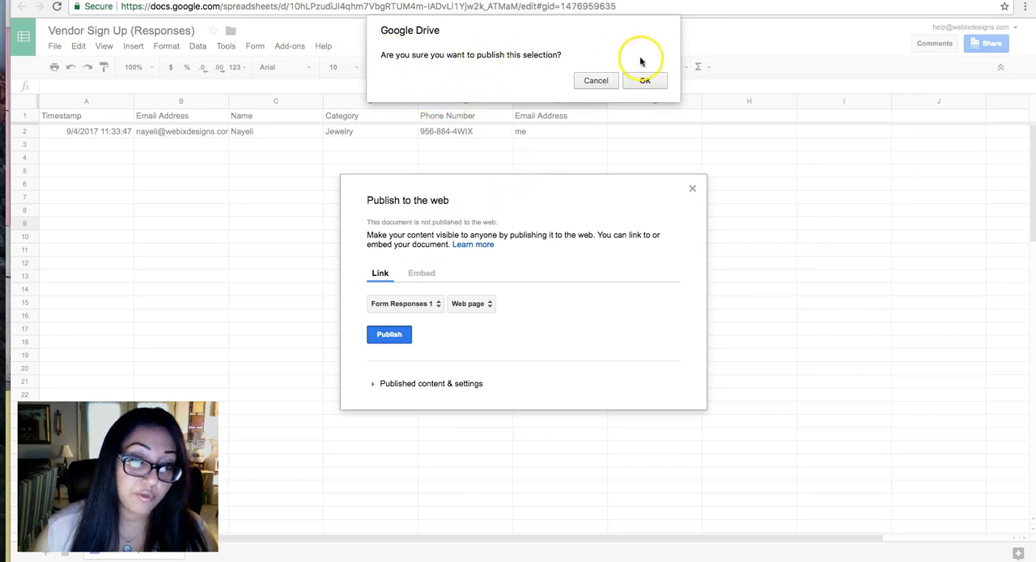
pyautogui.click(653, 81)
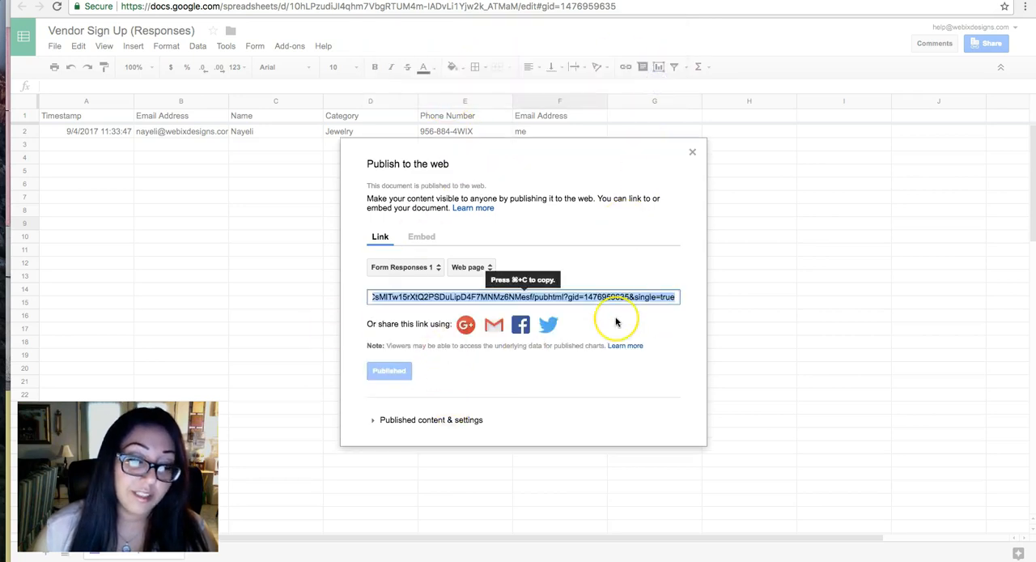
# Select and copy the published web page link of the Form Responses 1 sheet.
pyautogui.click(294, 450)
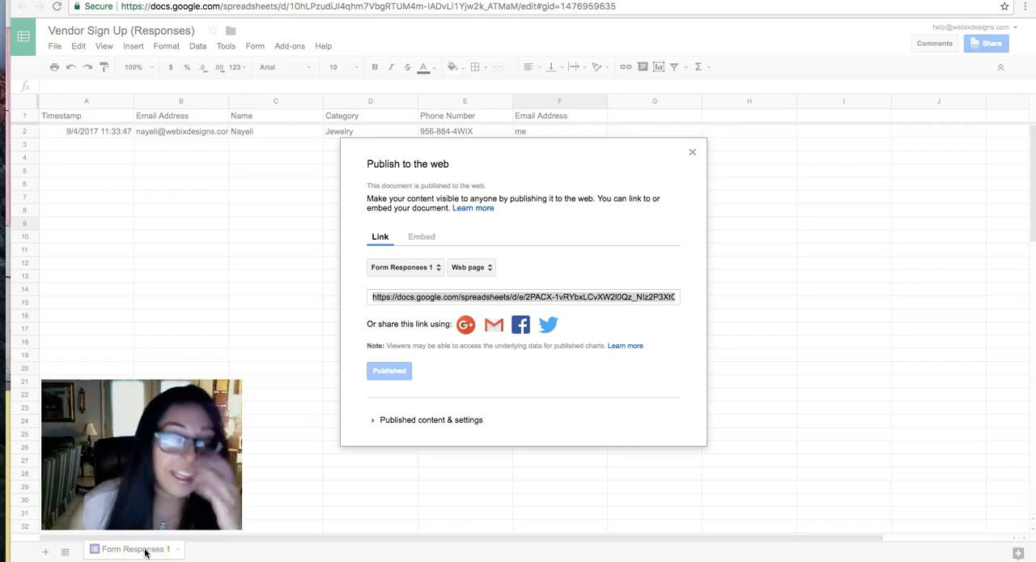
pyautogui.click(467, 297)
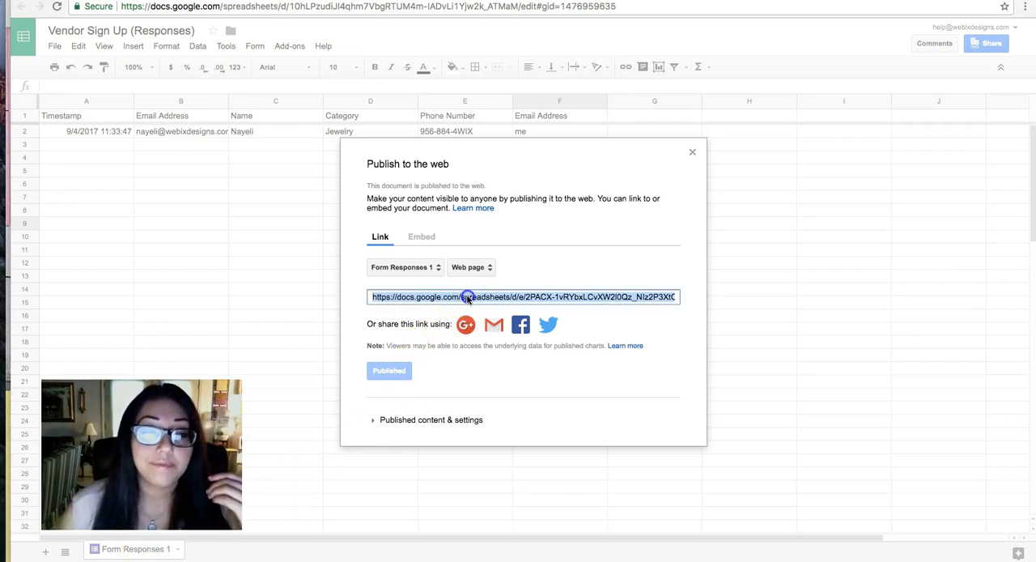
pyautogui.click(417, 238)
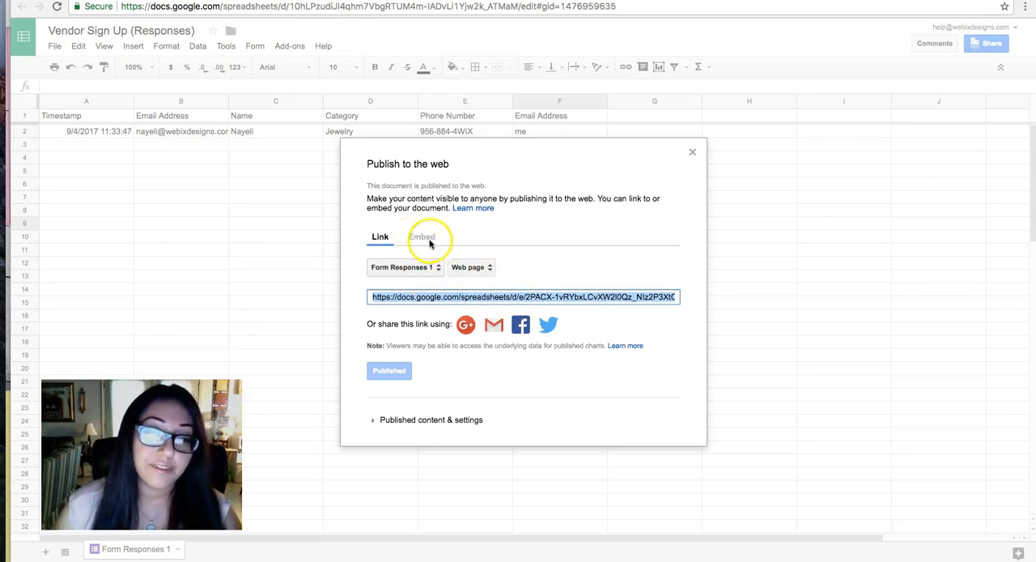
pyautogui.click(522, 299)
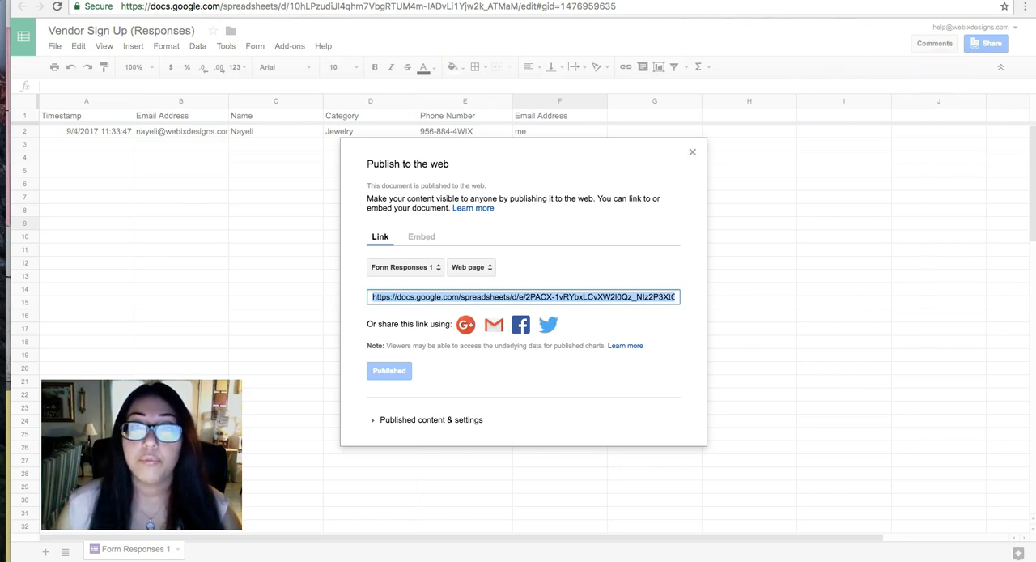
# Switch to the Vendors page in the Wix editor, search the App Market for "table" and add the Table Master app to the site.
pyautogui.click(15, 458)
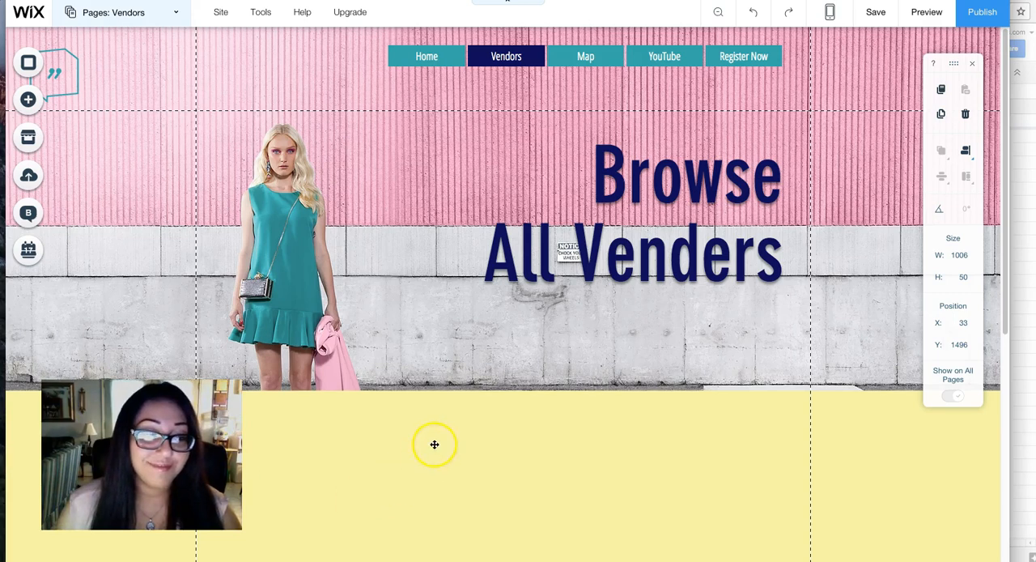
pyautogui.scroll(-5, 434, 444)
pyautogui.scroll(2, 434, 444)
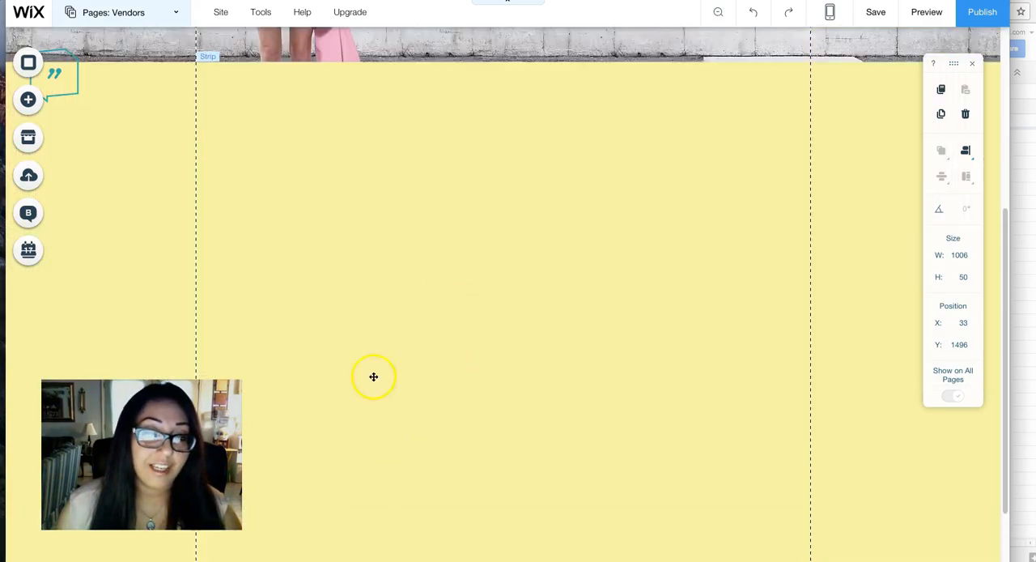
pyautogui.scroll(4, 494, 422)
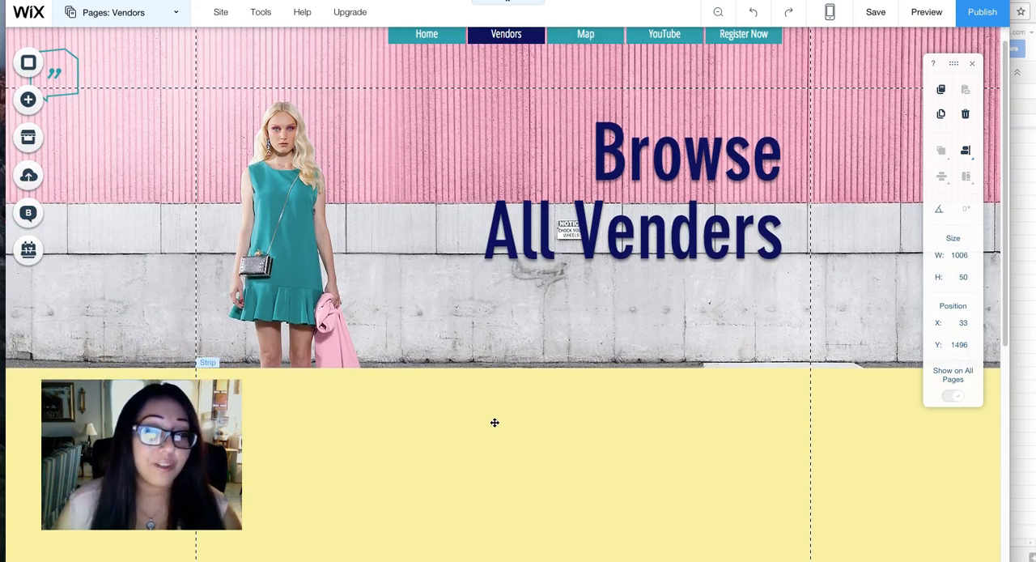
pyautogui.scroll(1, 494, 422)
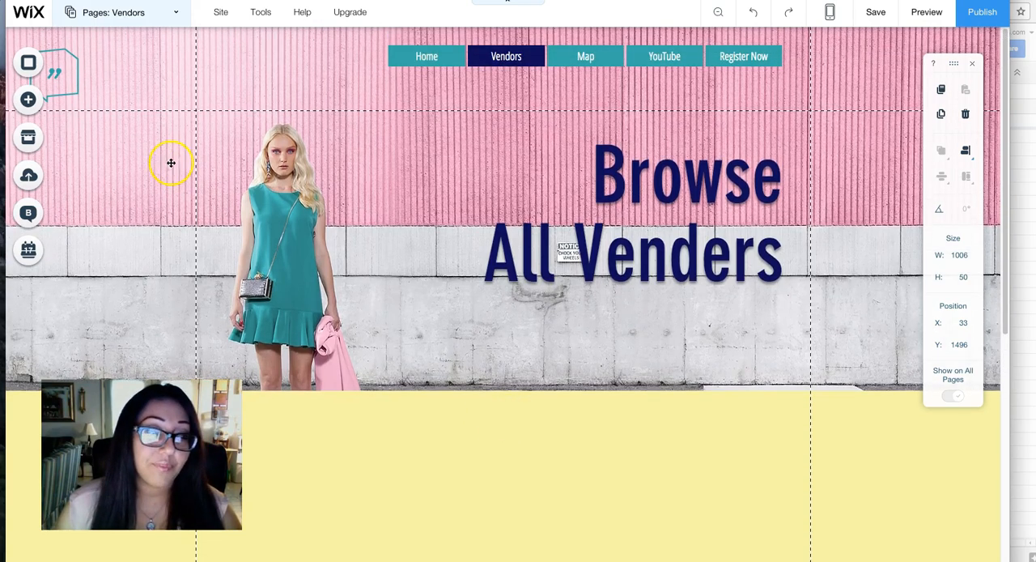
pyautogui.click(27, 139)
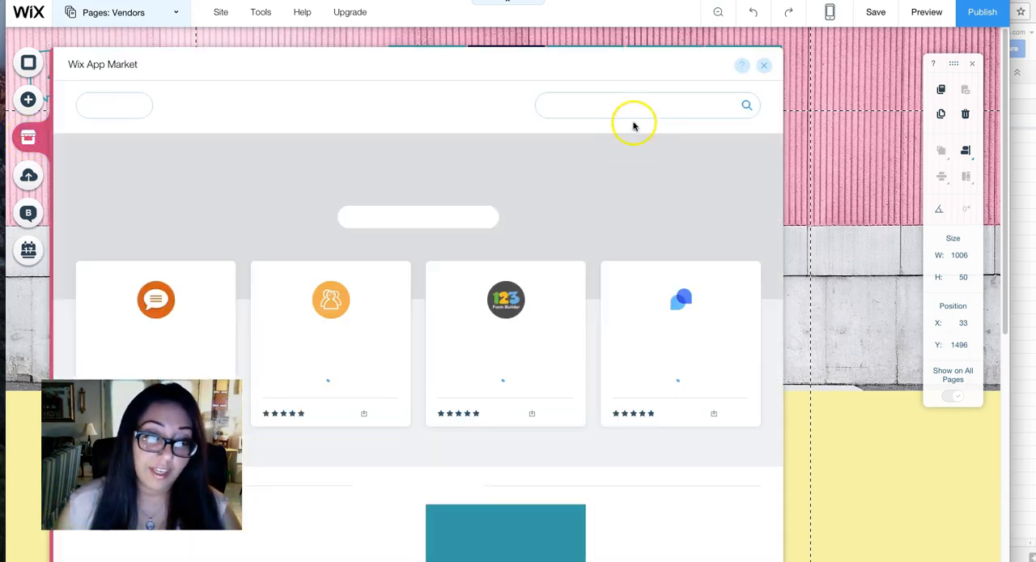
pyautogui.click(645, 106)
pyautogui.write('table')
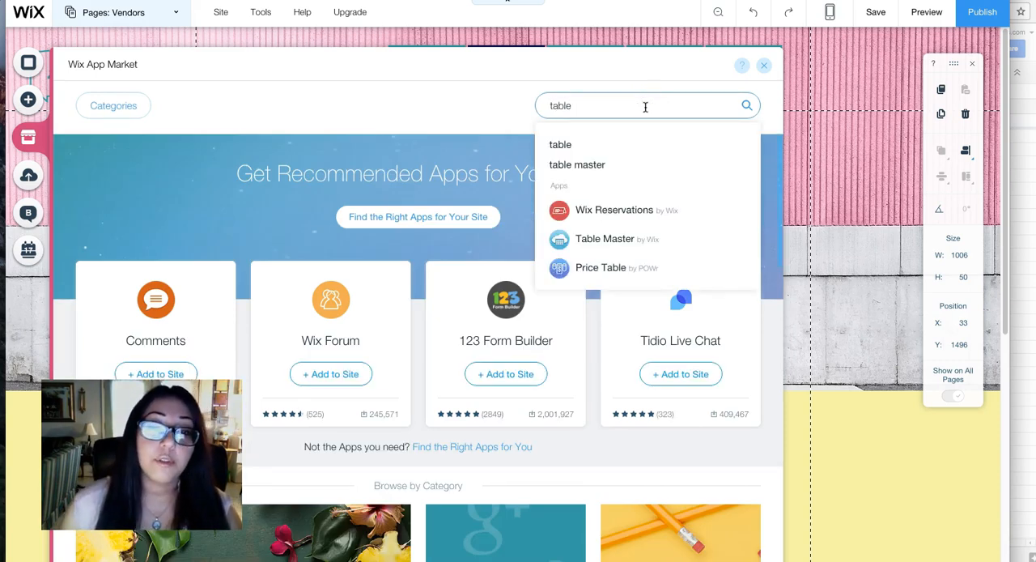
pyautogui.click(624, 243)
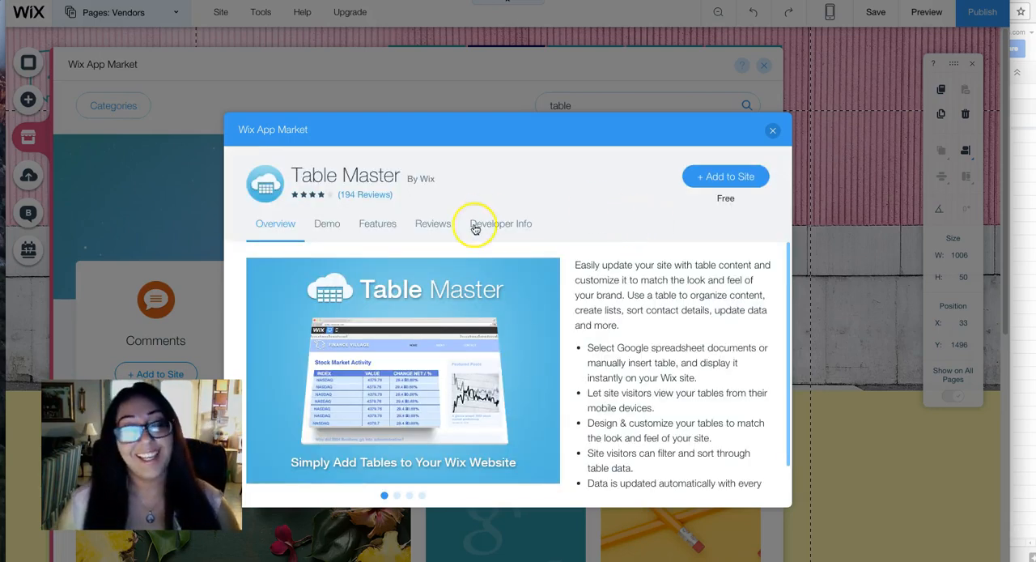
pyautogui.click(735, 176)
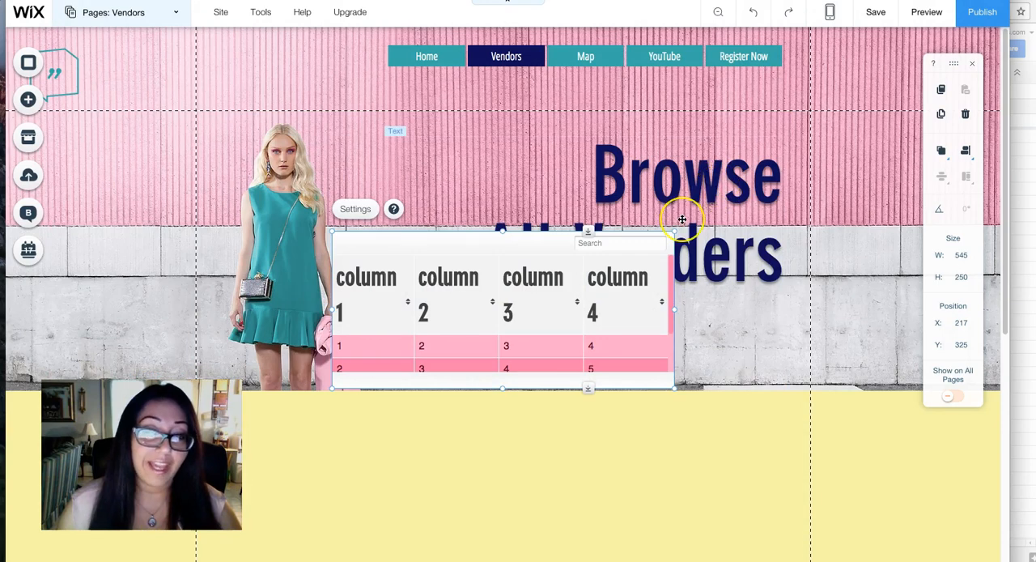
# Move the Table Master table onto the yellow strip below the header image and widen it to about 853 px.
pyautogui.scroll(-4, 682, 220)
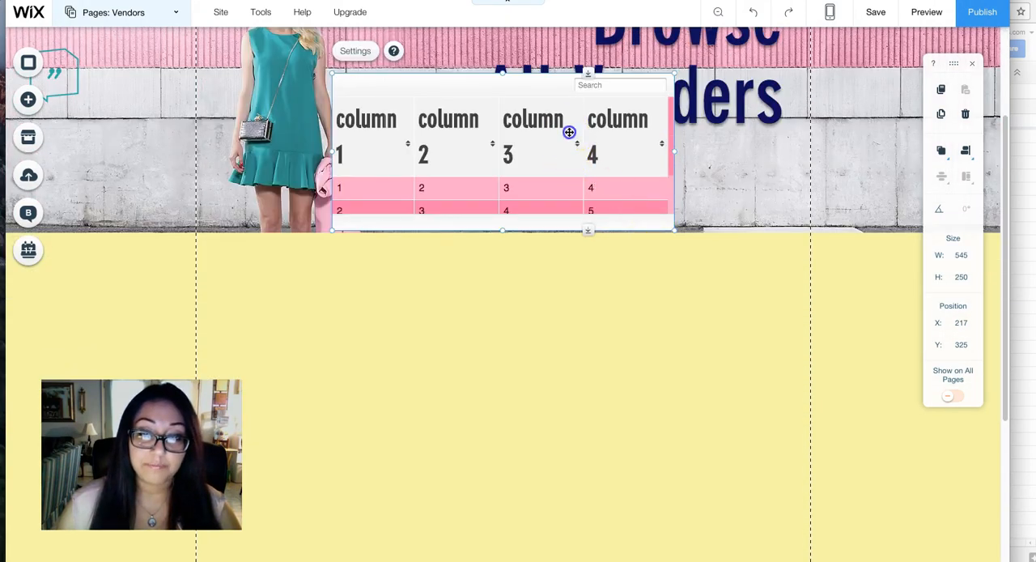
pyautogui.moveTo(645, 345); pyautogui.dragTo(640, 349)
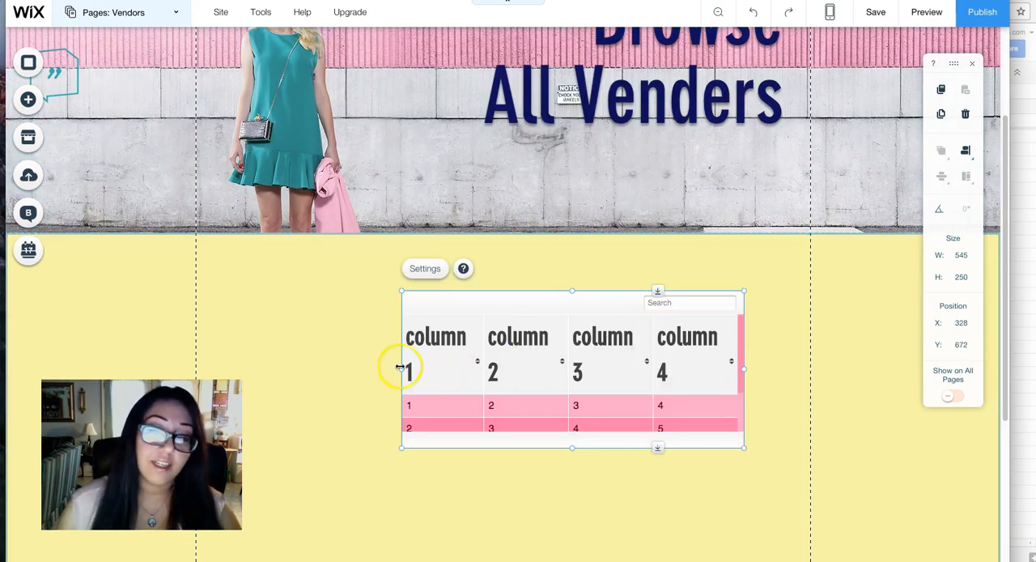
pyautogui.moveTo(401, 369); pyautogui.dragTo(234, 375)
pyautogui.moveTo(743, 369); pyautogui.dragTo(775, 362)
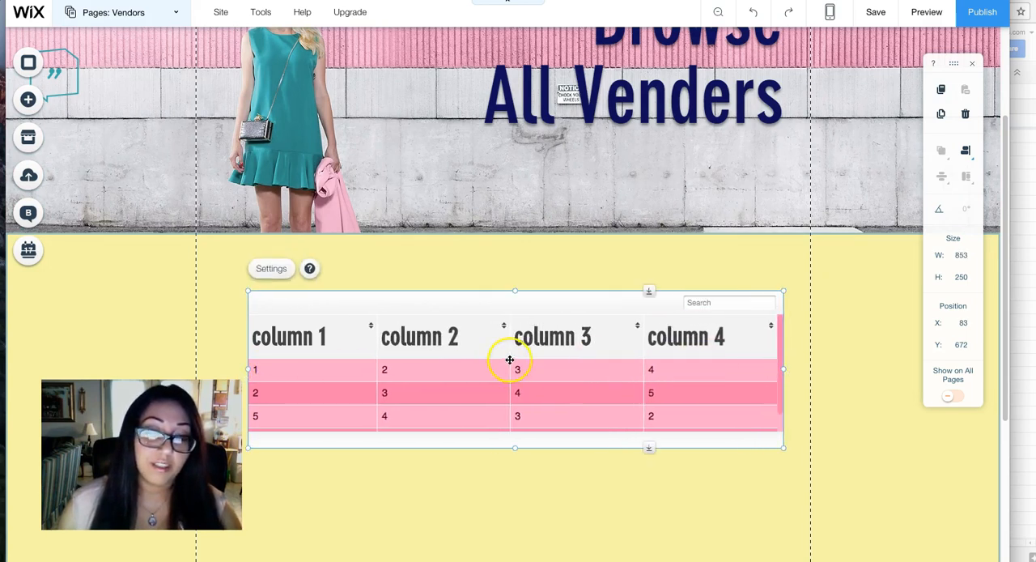
# Open the Table Master settings and examine the manual data cells and the web address and email link options.
pyautogui.click(271, 271)
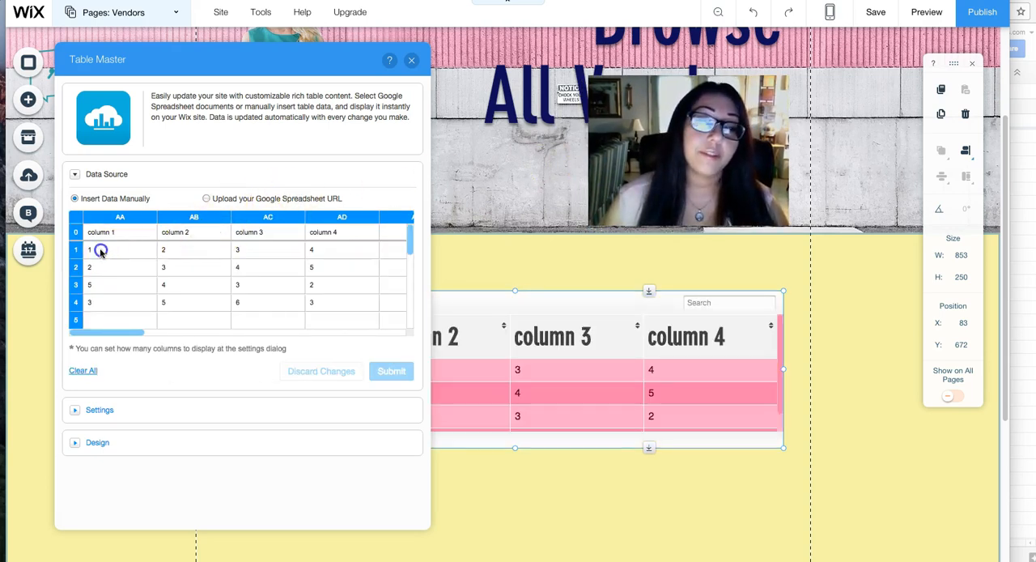
pyautogui.click(119, 253)
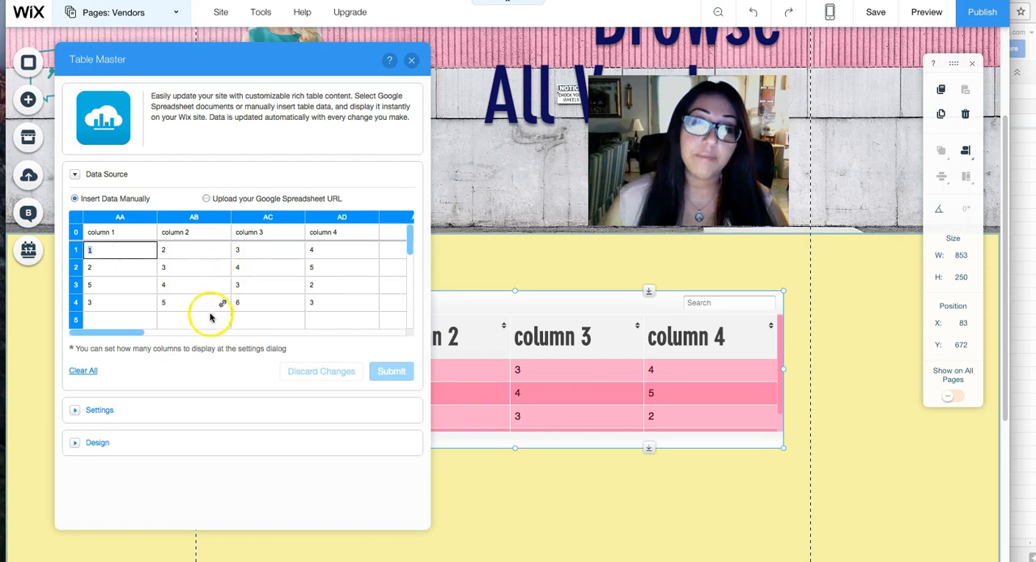
pyautogui.click(122, 267)
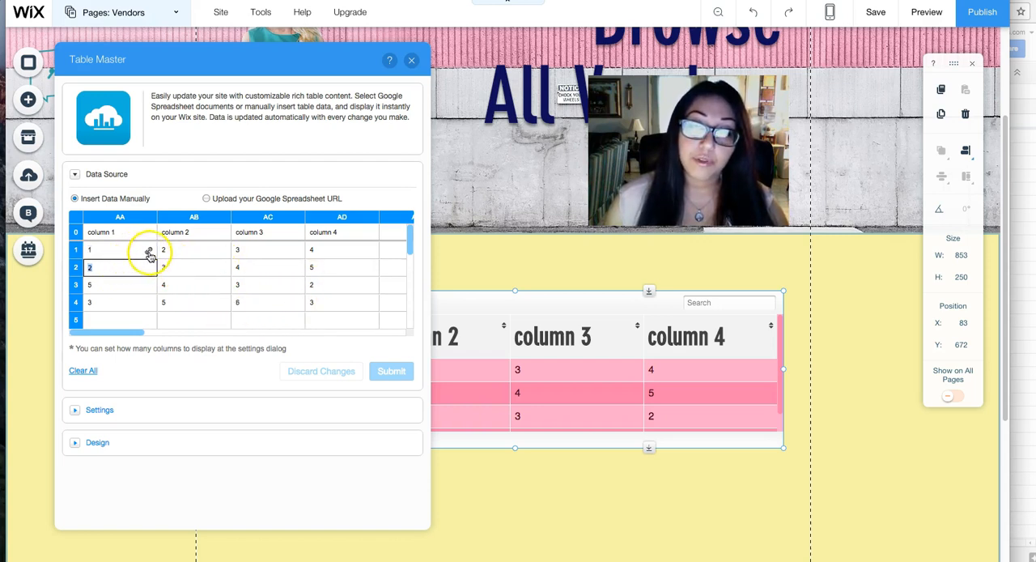
pyautogui.click(149, 253)
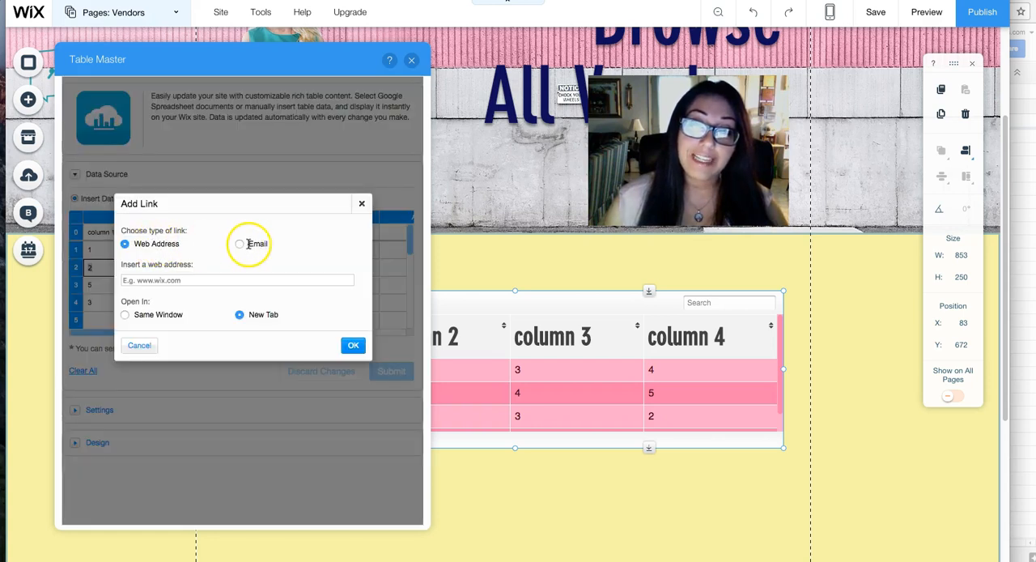
pyautogui.click(356, 345)
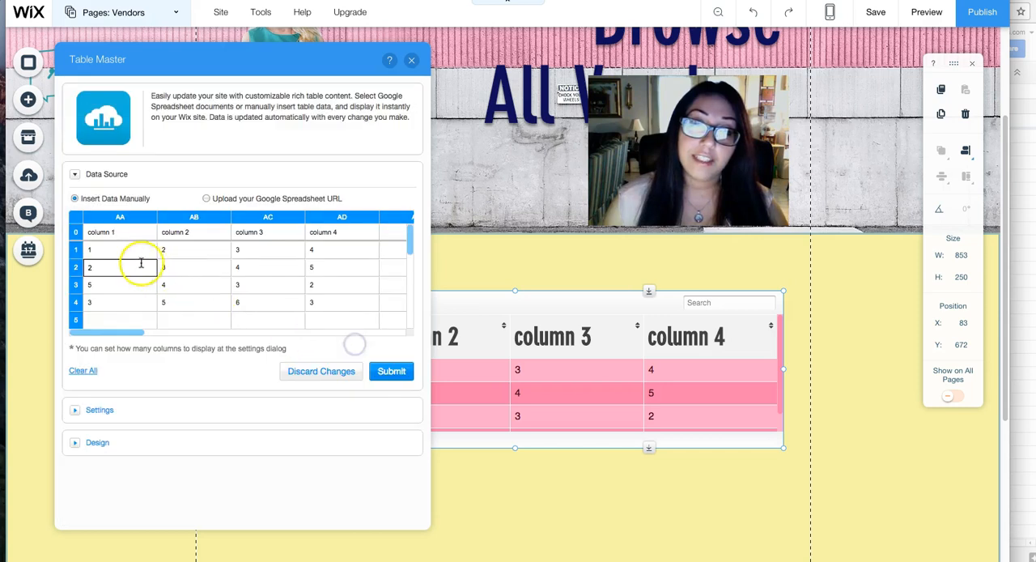
# Switch the table's data source to a Google Spreadsheet URL and submit the copied published web page link.
pyautogui.click(207, 199)
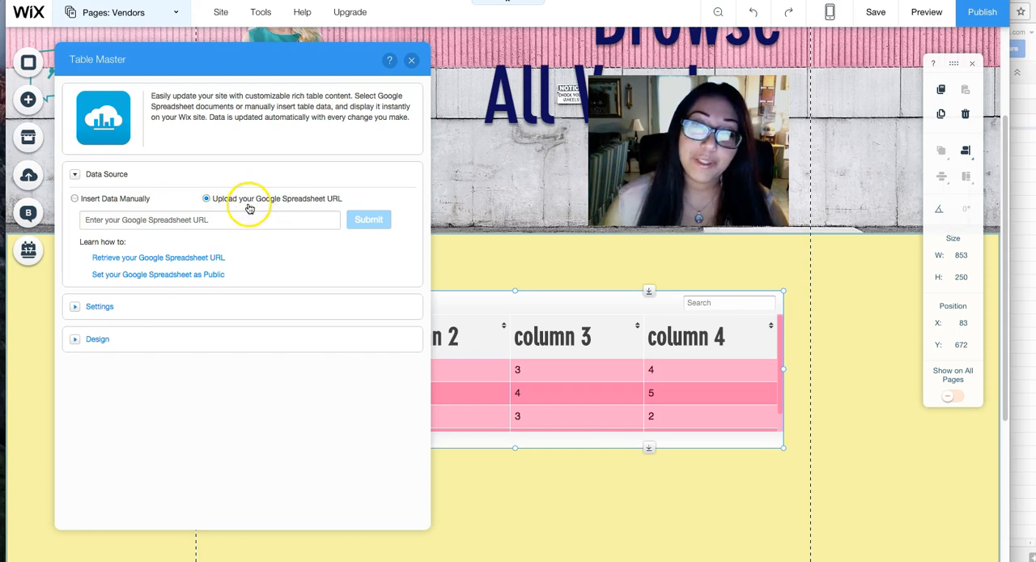
pyautogui.click(272, 225)
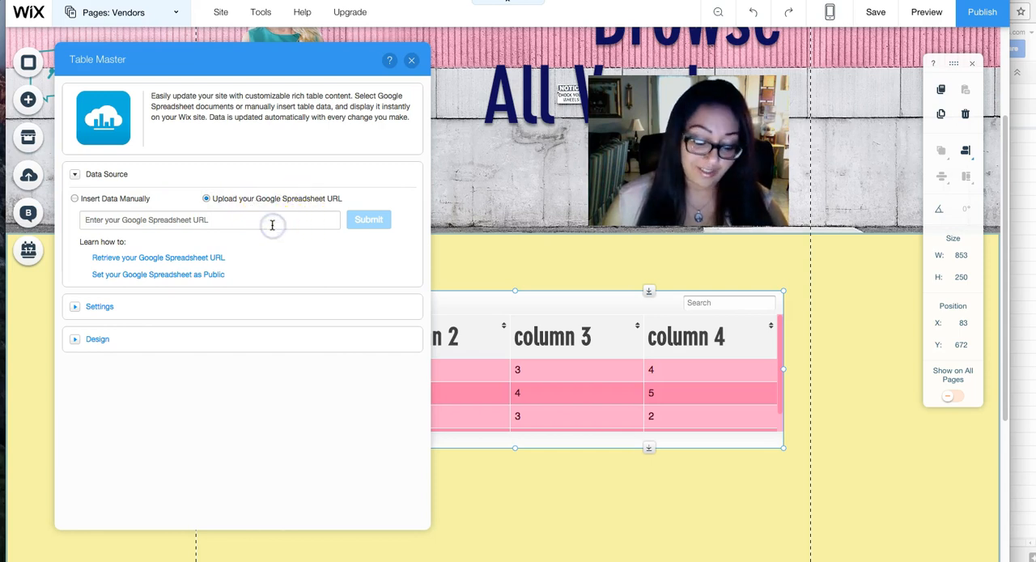
pyautogui.press('super+v')
pyautogui.click(372, 220)
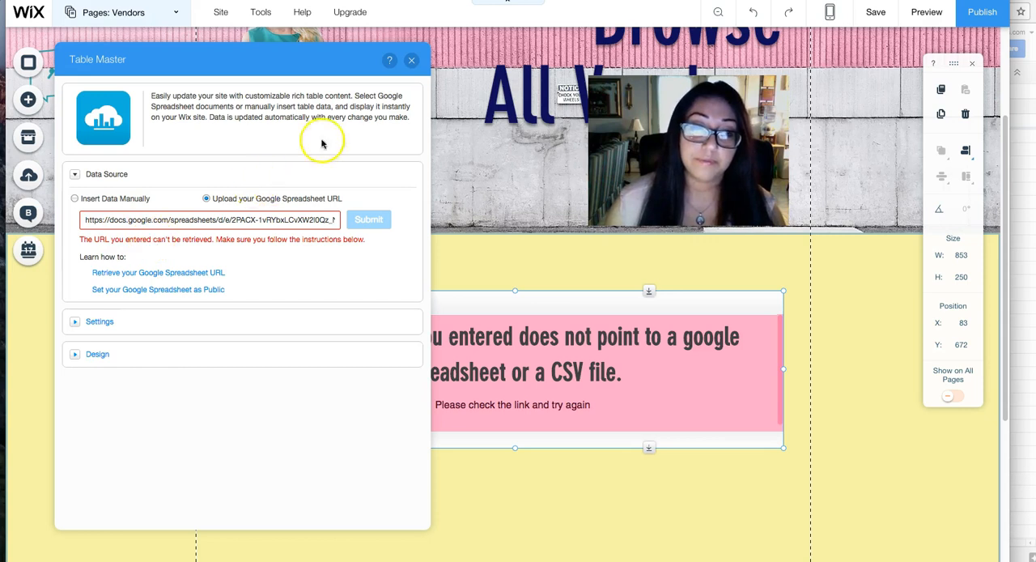
pyautogui.moveTo(370, 56); pyautogui.dragTo(204, 59)
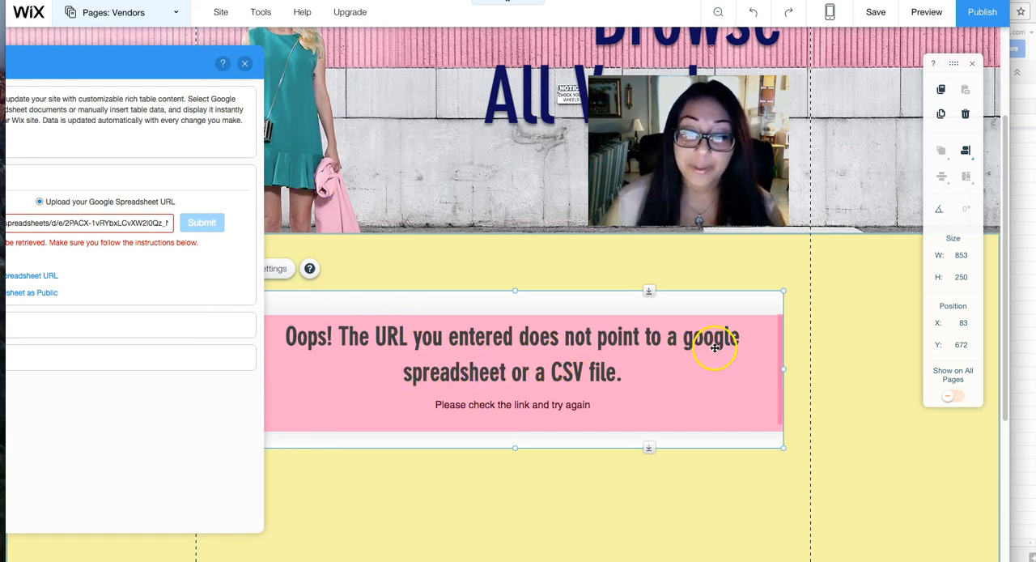
pyautogui.moveTo(122, 62); pyautogui.dragTo(273, 51)
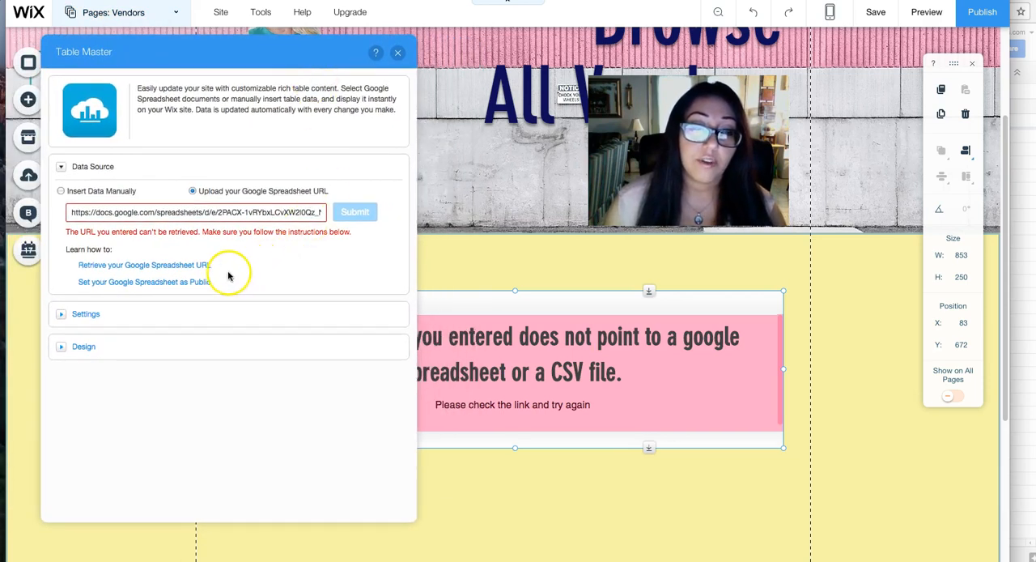
# Switch to the Vendor Sign Up (Responses) spreadsheet and set its link sharing to On - Public on the web.
pyautogui.click(1025, 204)
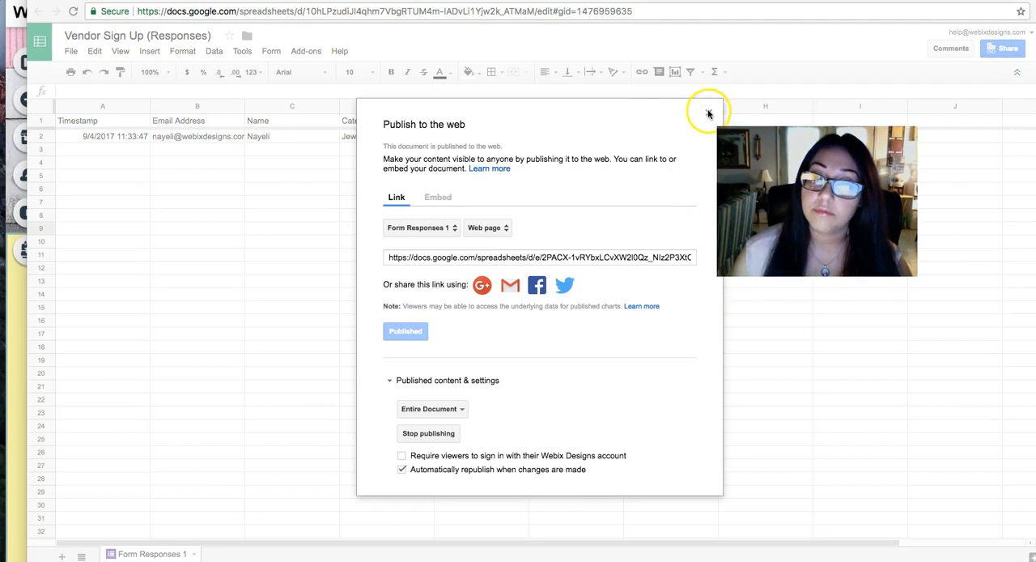
pyautogui.click(709, 114)
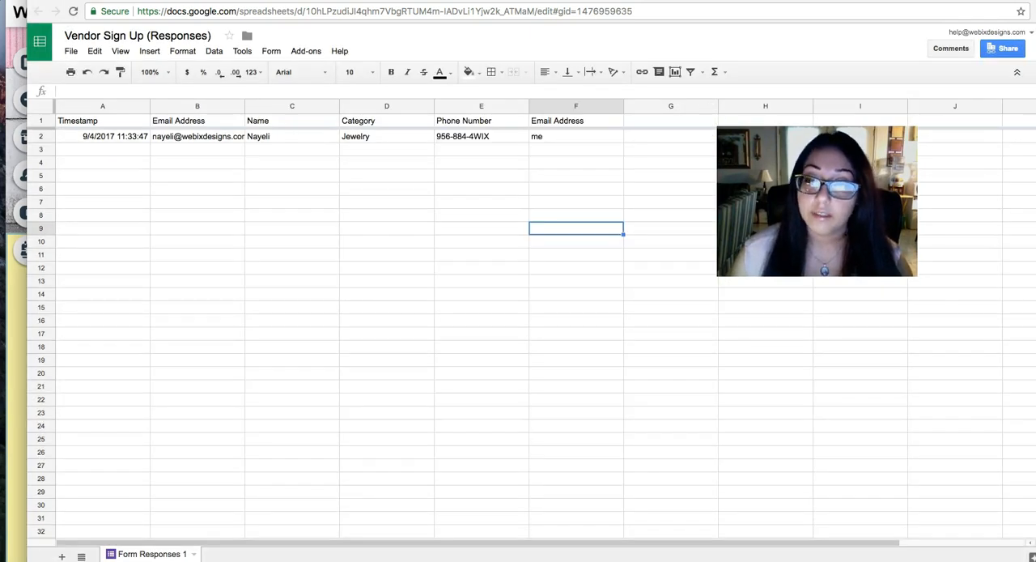
pyautogui.click(1002, 50)
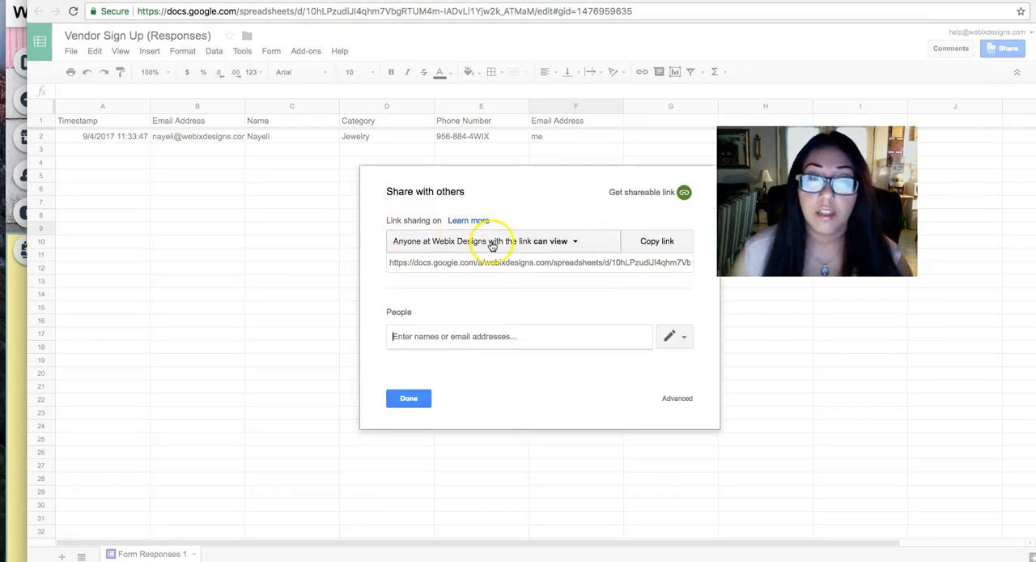
pyautogui.click(559, 245)
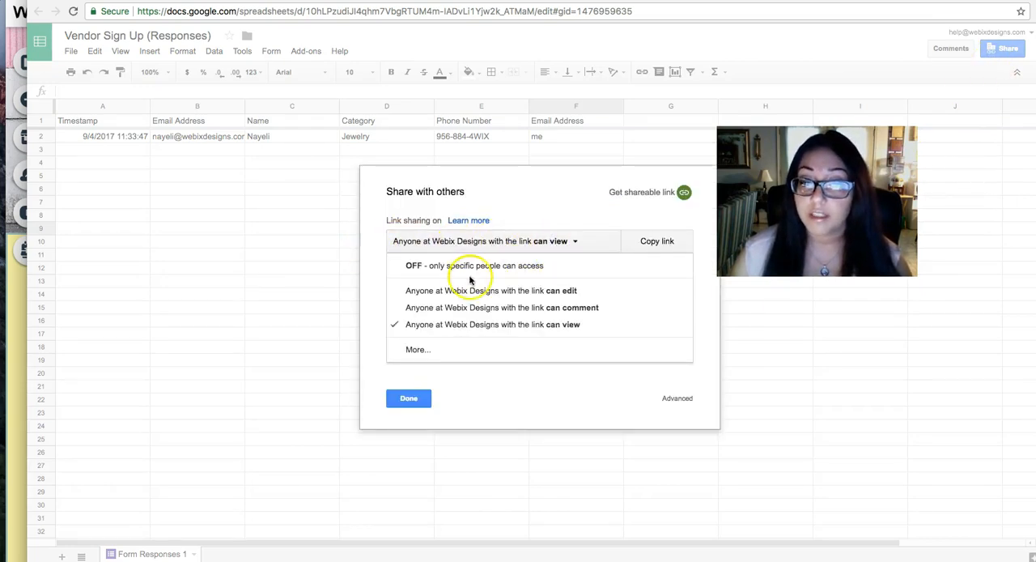
pyautogui.click(418, 349)
pyautogui.click(512, 198)
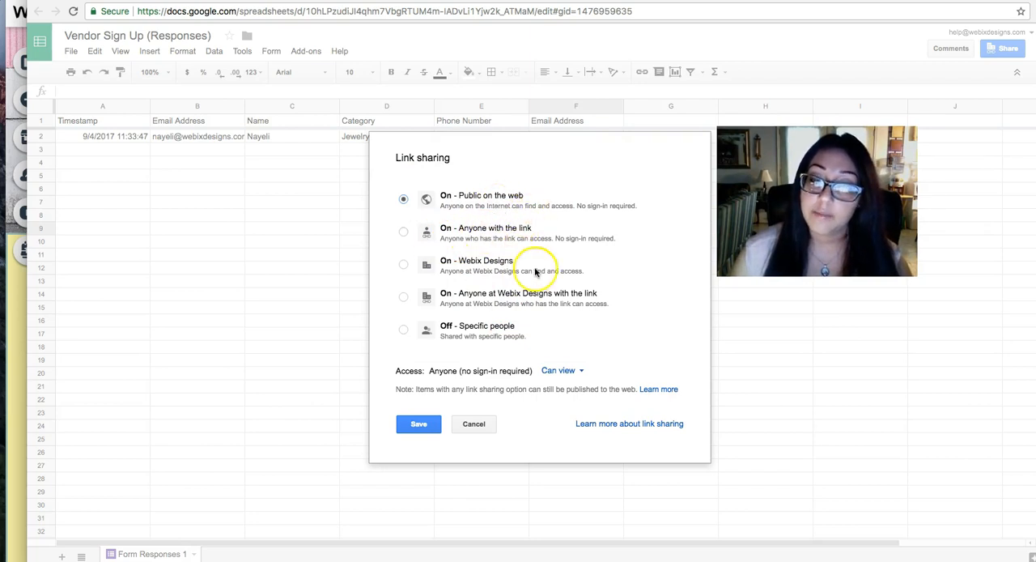
pyautogui.click(415, 427)
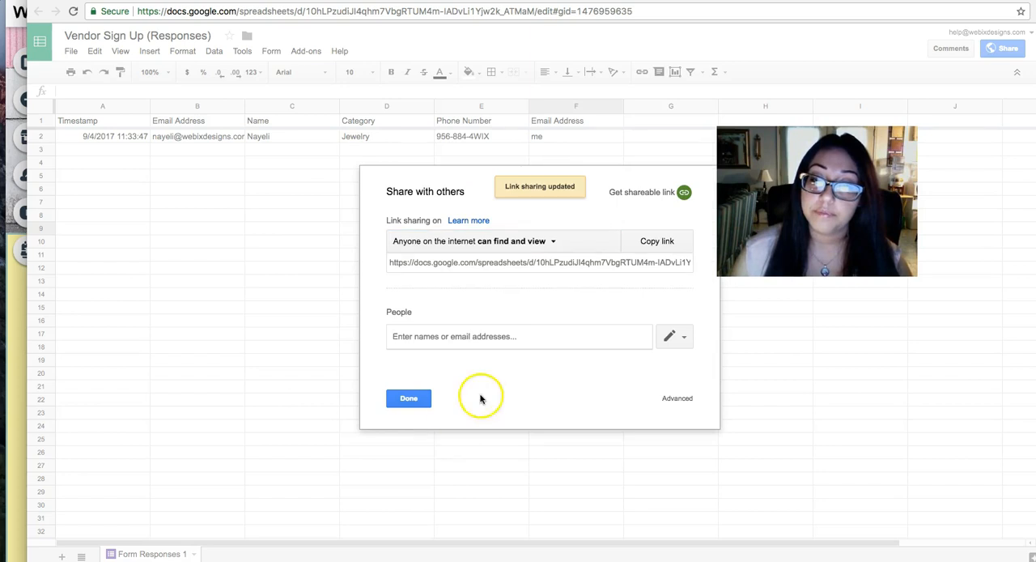
# Copy the spreadsheet's sharing link and submit it in Table Master in place of the current spreadsheet URL.
pyautogui.click(524, 264)
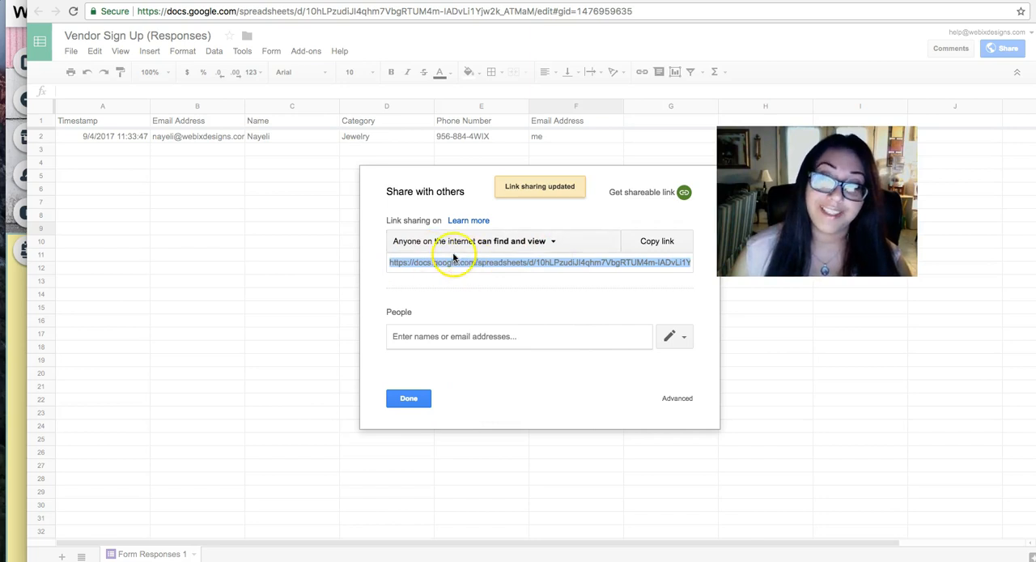
pyautogui.click(24, 364)
pyautogui.click(261, 211)
pyautogui.press('BackSpace')
pyautogui.hotkey('ctrl', 'v')
pyautogui.click(361, 214)
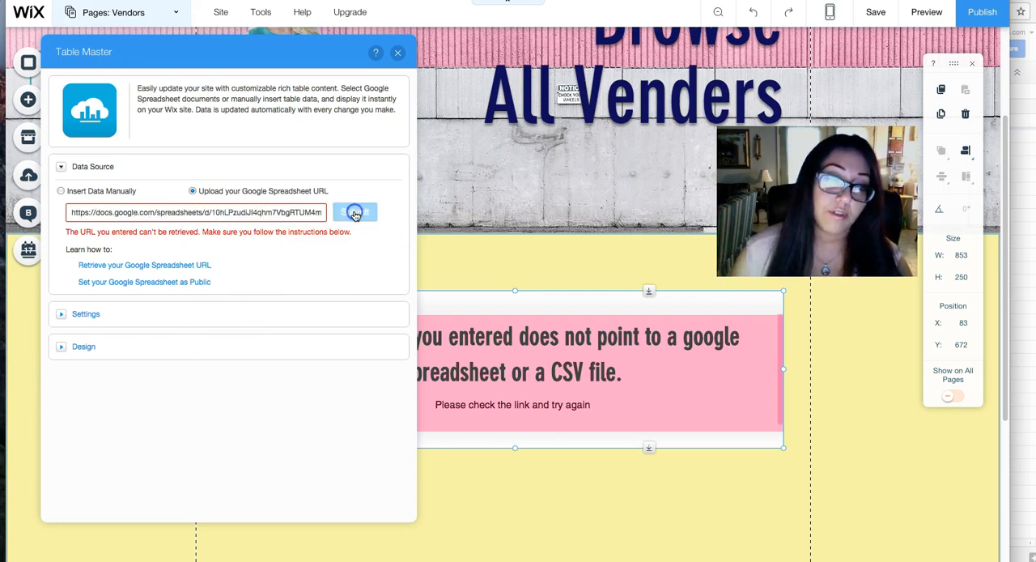
pyautogui.click(361, 211)
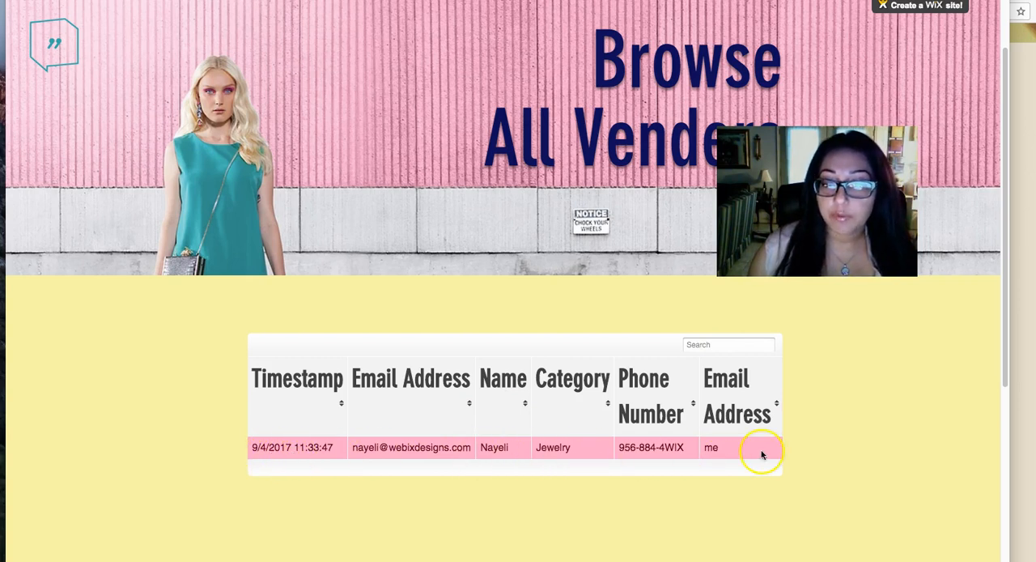
# Examine the vendor responses shown in the table on the live Vendors page.
pyautogui.click(1020, 424)
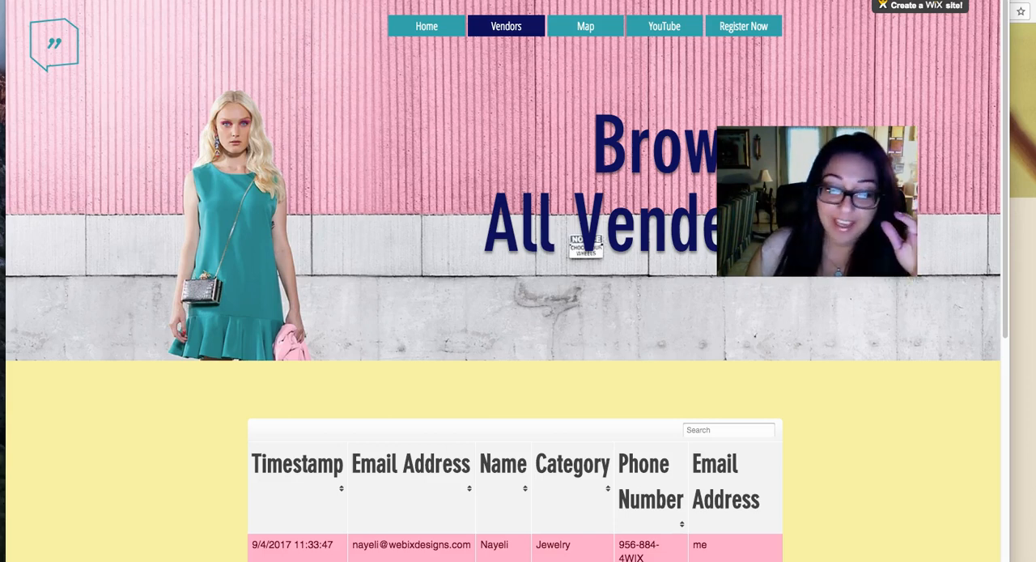
pyautogui.scroll(-2, 388, 322)
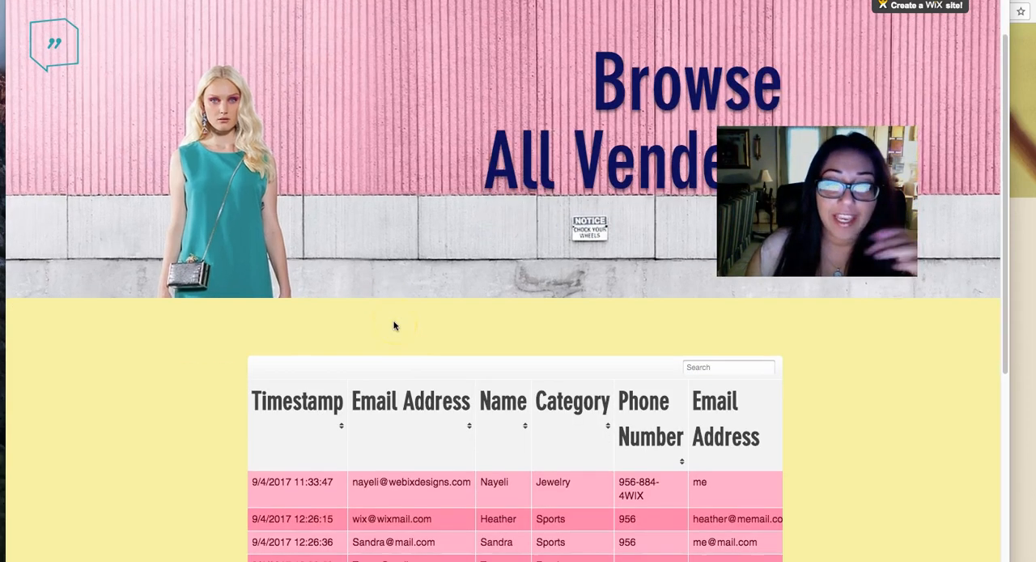
pyautogui.scroll(-2, 394, 325)
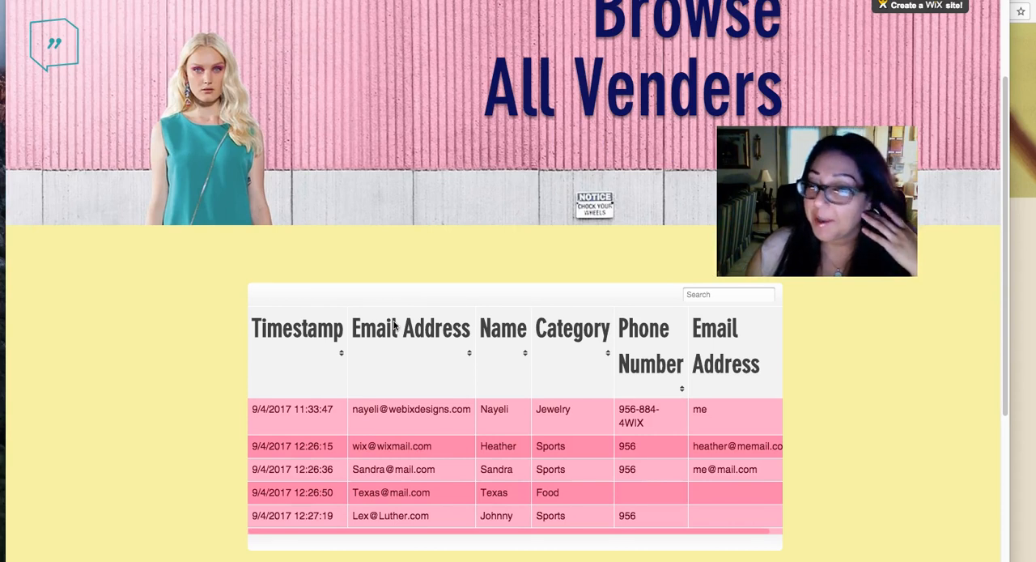
pyautogui.scroll(-2, 394, 326)
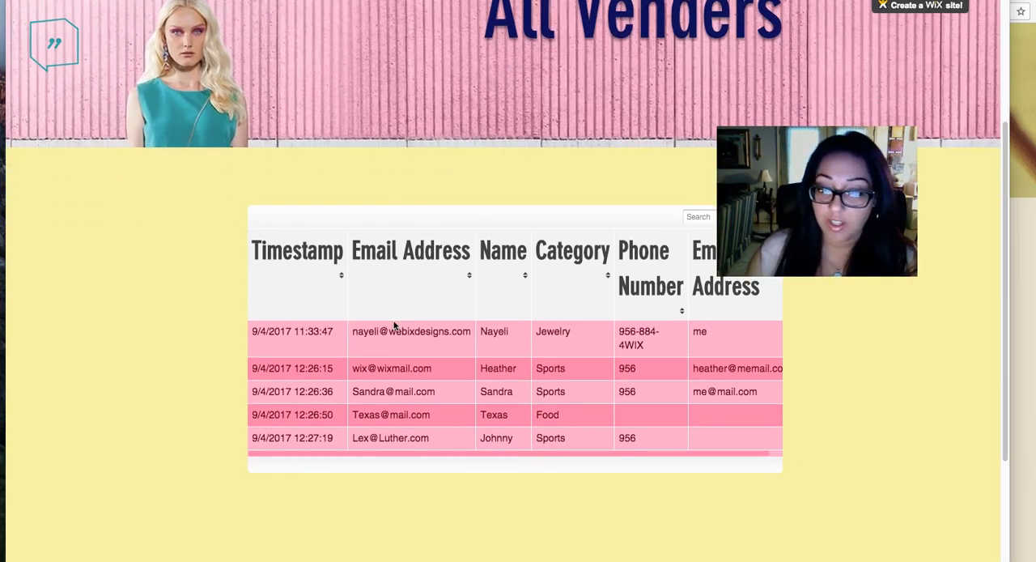
pyautogui.scroll(-1, 394, 325)
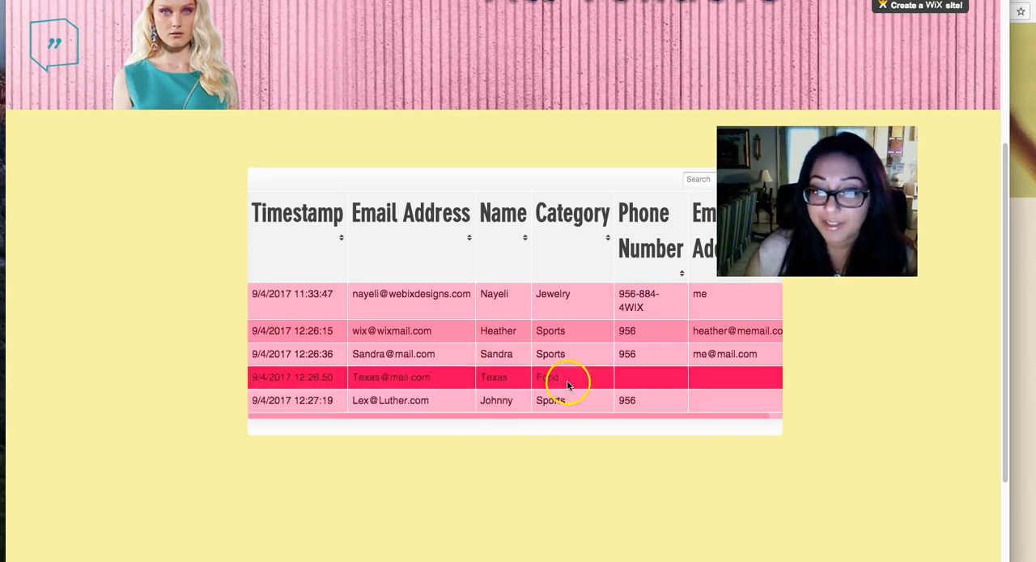
pyautogui.moveTo(817, 202); pyautogui.dragTo(897, 85)
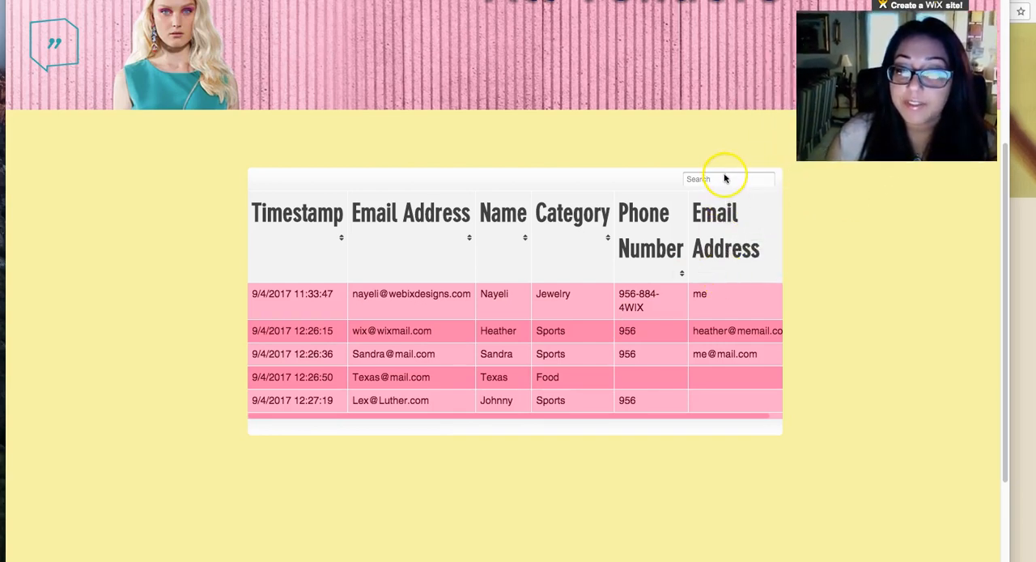
# Search the vendor table for "Texas" and clear the search.
pyautogui.click(694, 178)
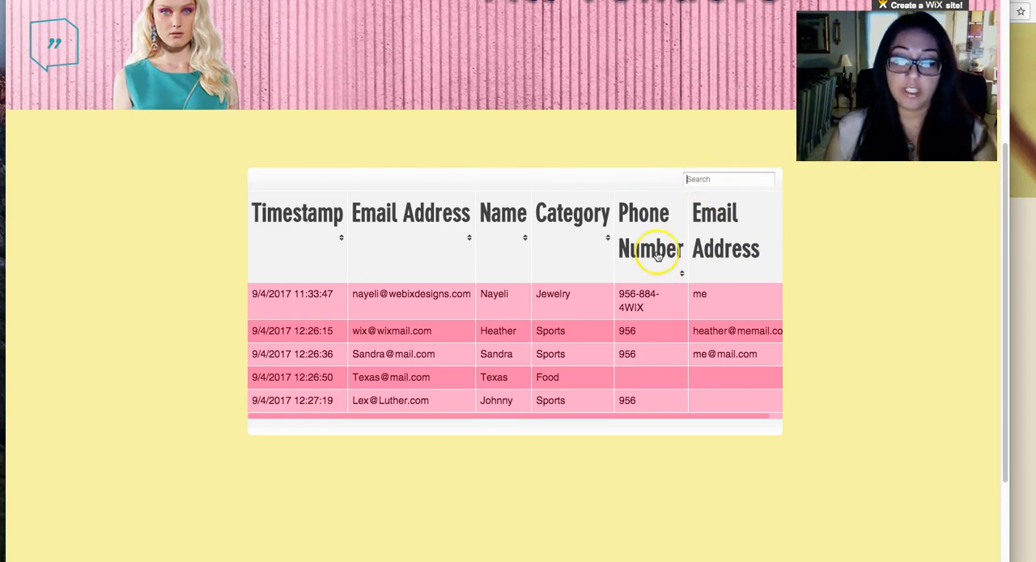
pyautogui.write('Texas')
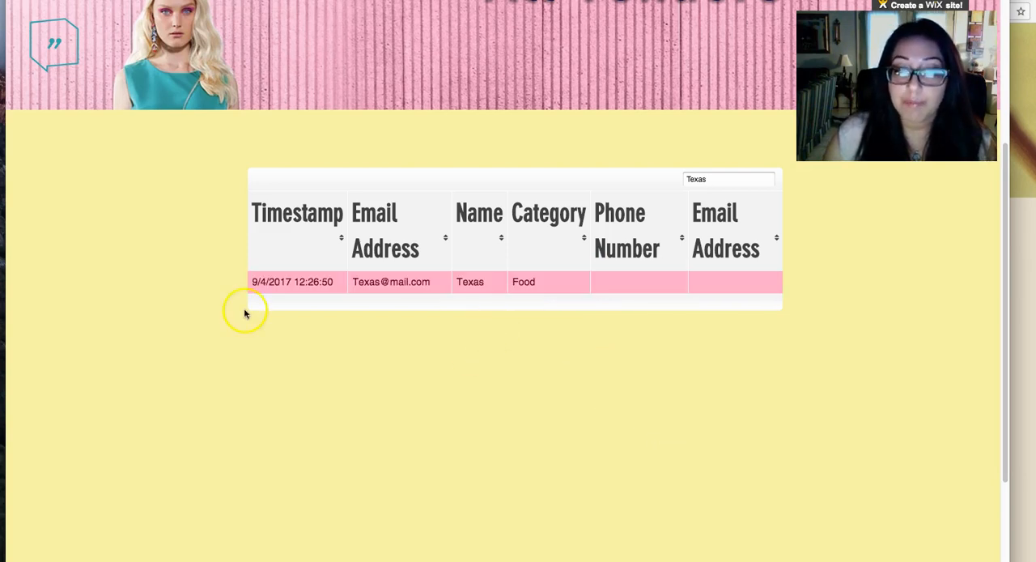
pyautogui.doubleClick(696, 179)
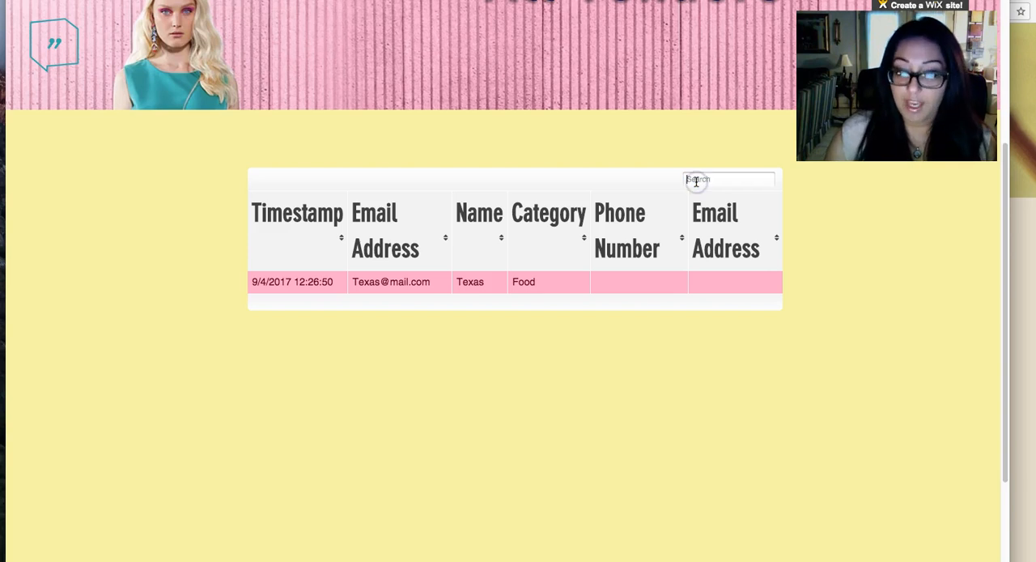
pyautogui.press('BackSpace')
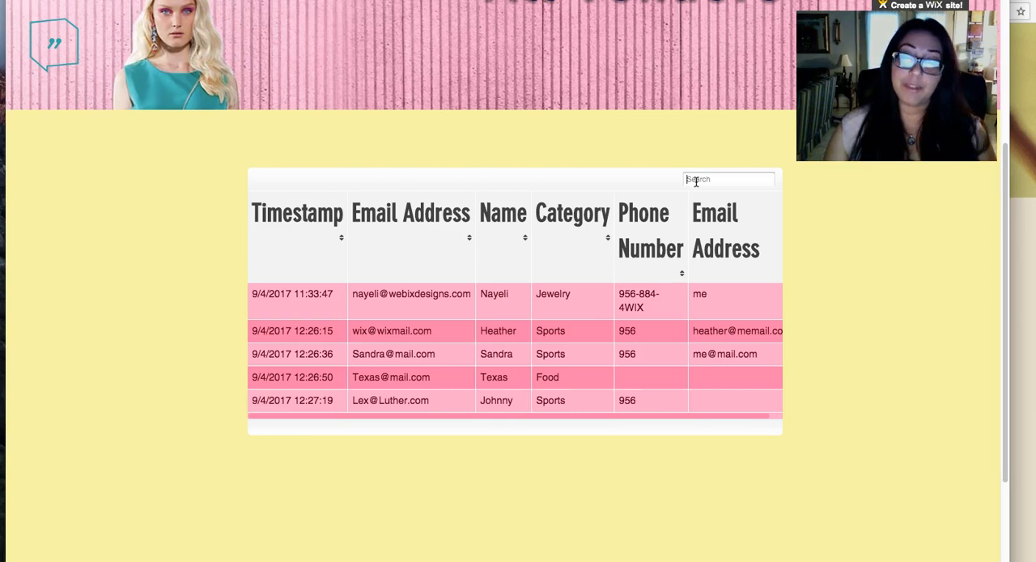
# Sort the vendor table by Category and search it for 956.
pyautogui.click(608, 239)
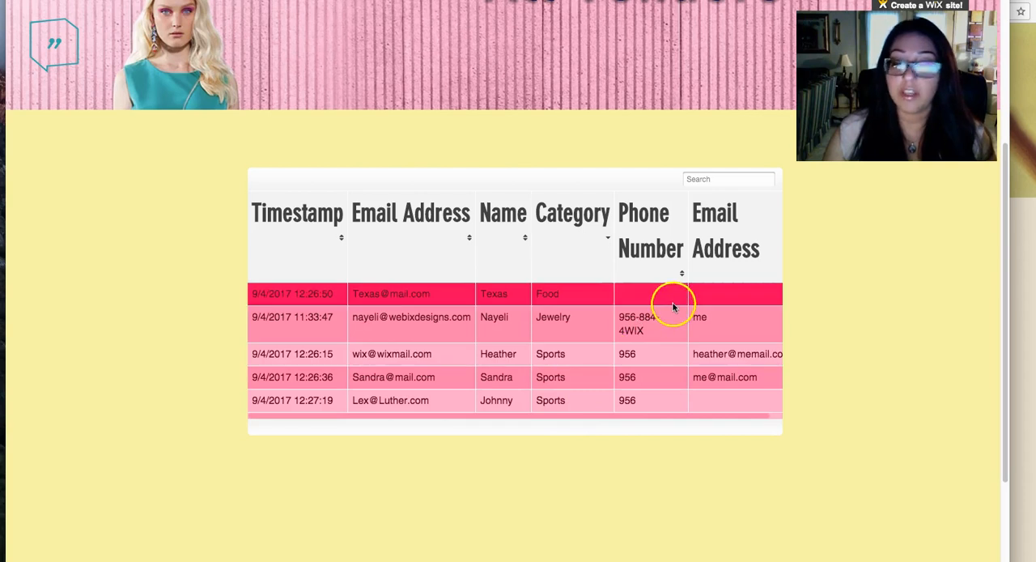
pyautogui.click(730, 179)
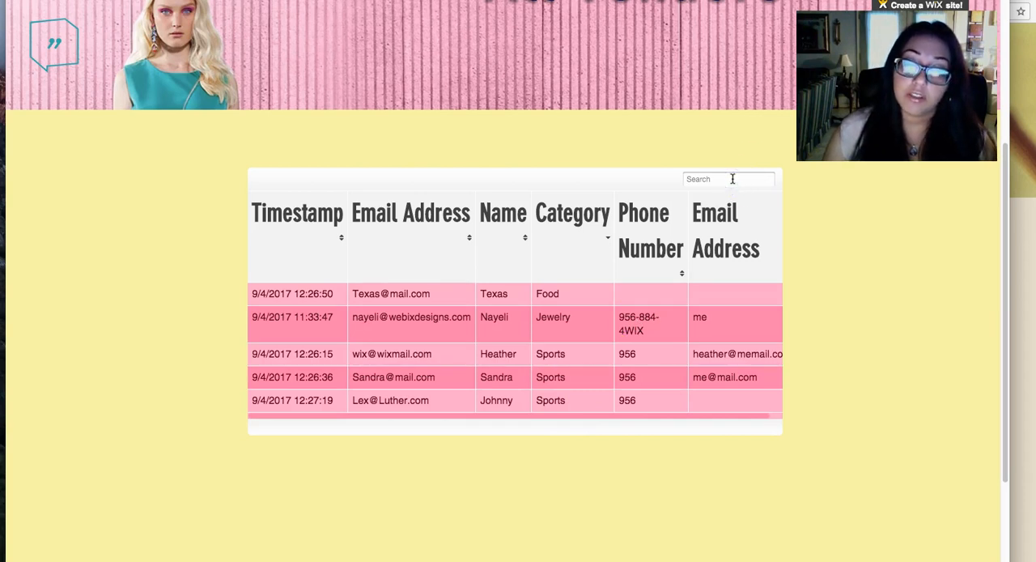
pyautogui.click(722, 183)
pyautogui.write('956')
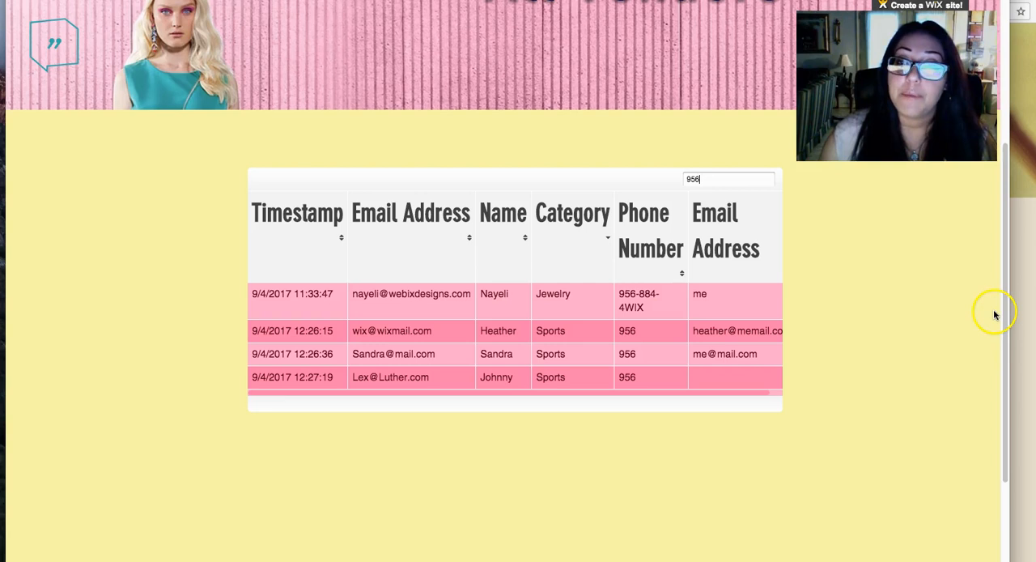
# Check the submitted entries in the Vendor Sign Up (Responses) spreadsheet and return to the live Vendors page.
pyautogui.click(1029, 336)
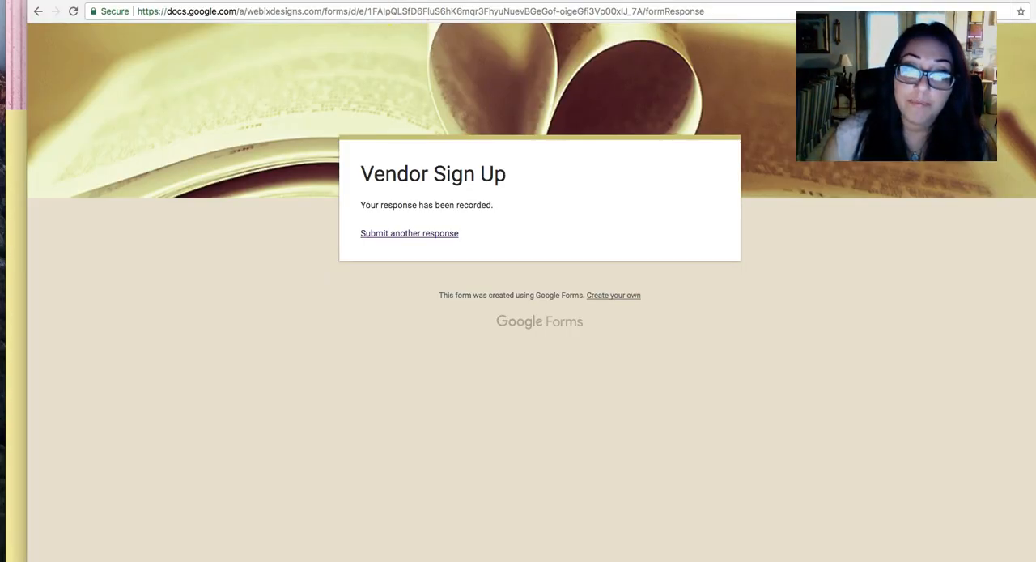
pyautogui.click(457, 1)
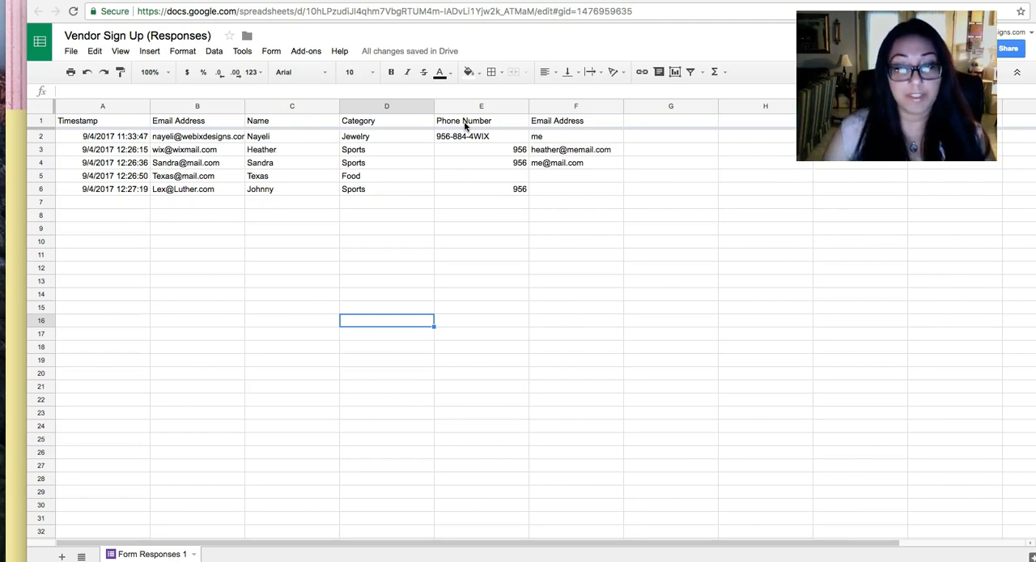
pyautogui.click(11, 225)
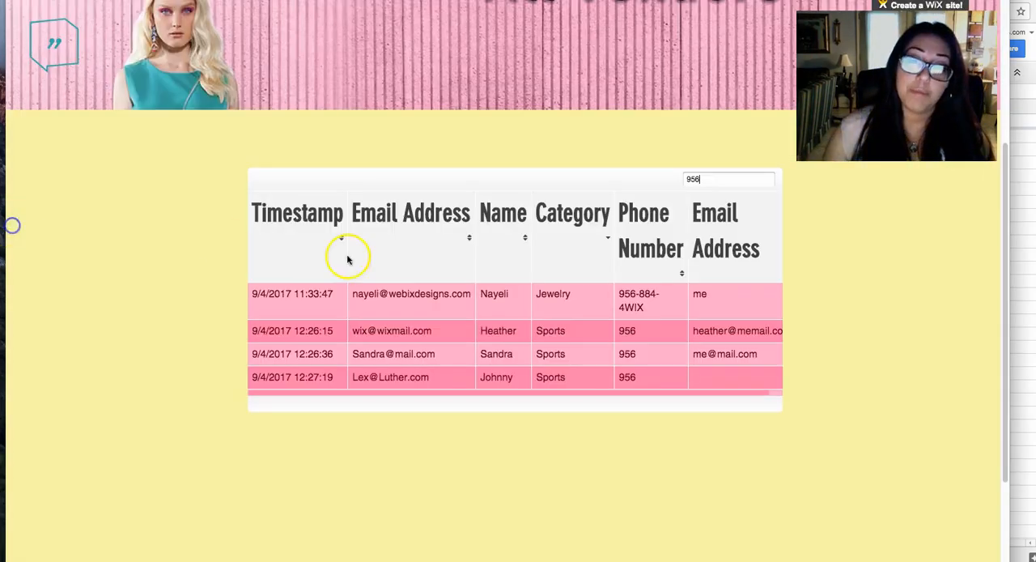